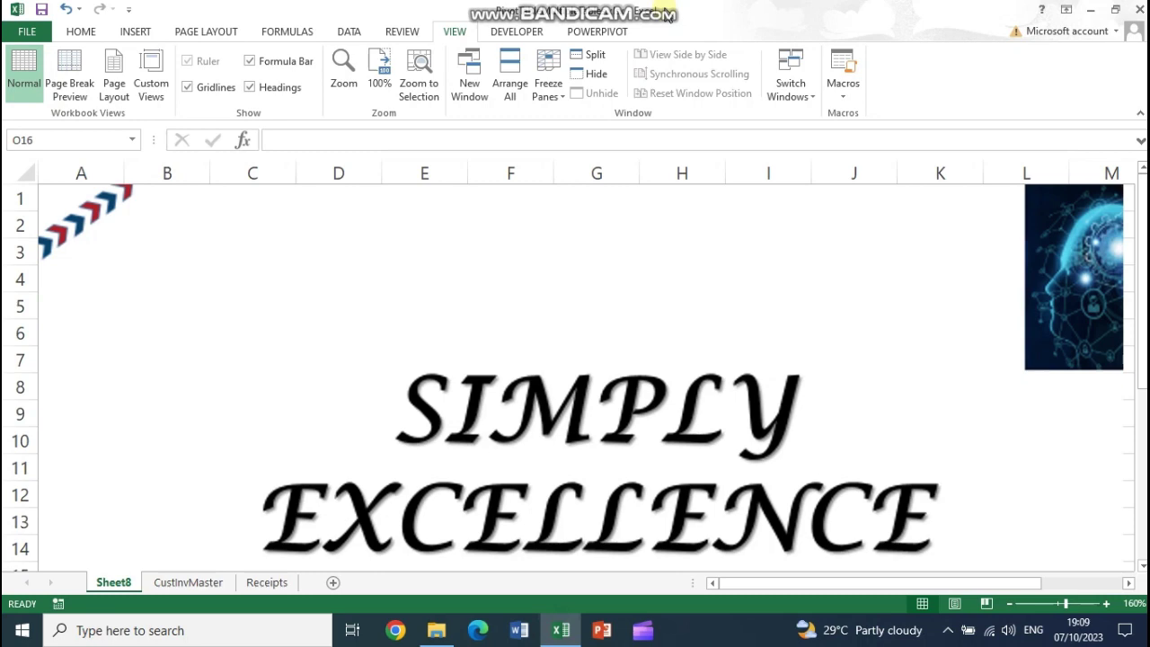
Examine the invoice numbers in the Invoice No. columns of the CustInvMaster and Receipts sheets.
{"action": "left_click", "coordinate": [180, 583]}
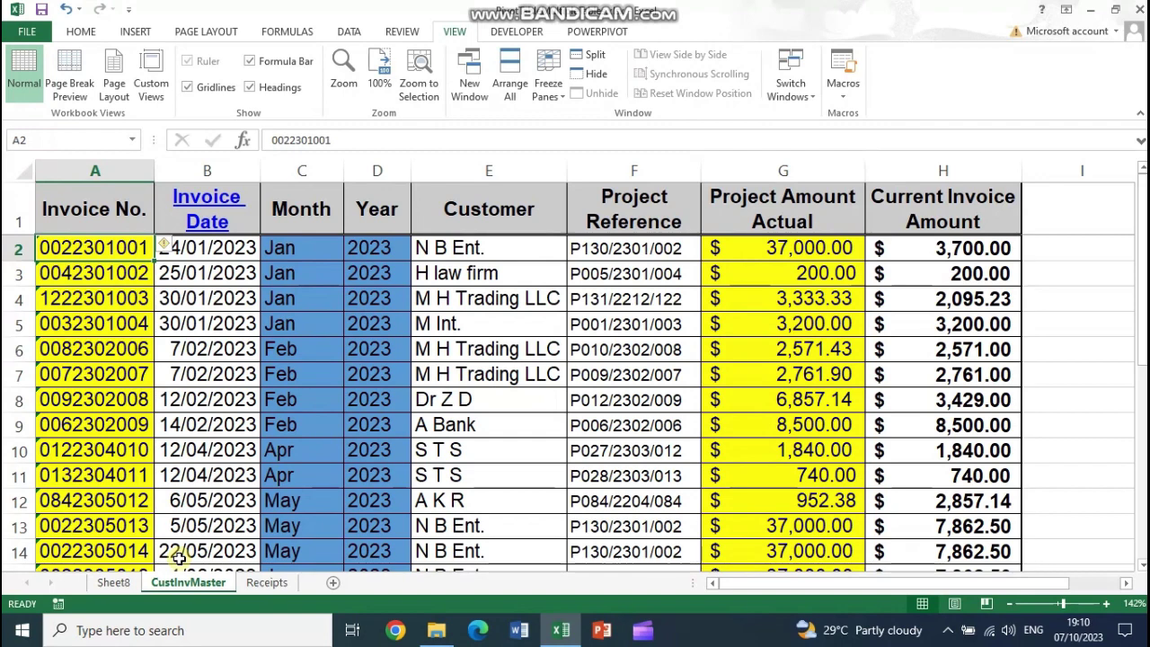
{"action": "left_click", "coordinate": [267, 583]}
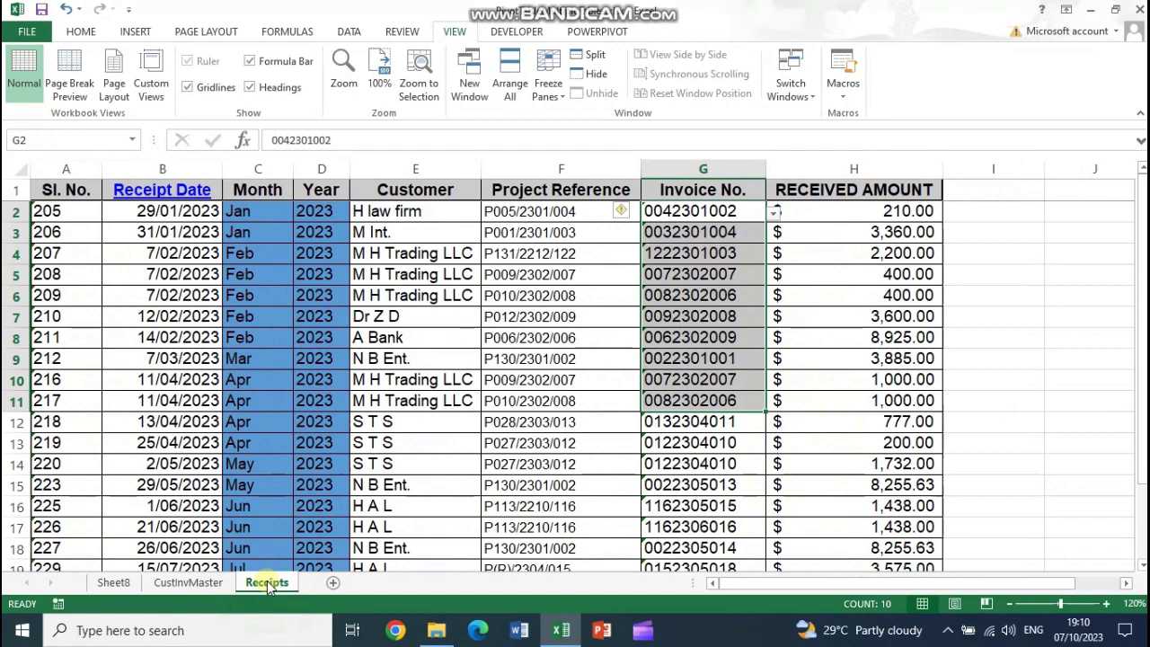
{"action": "left_click", "coordinate": [184, 583]}
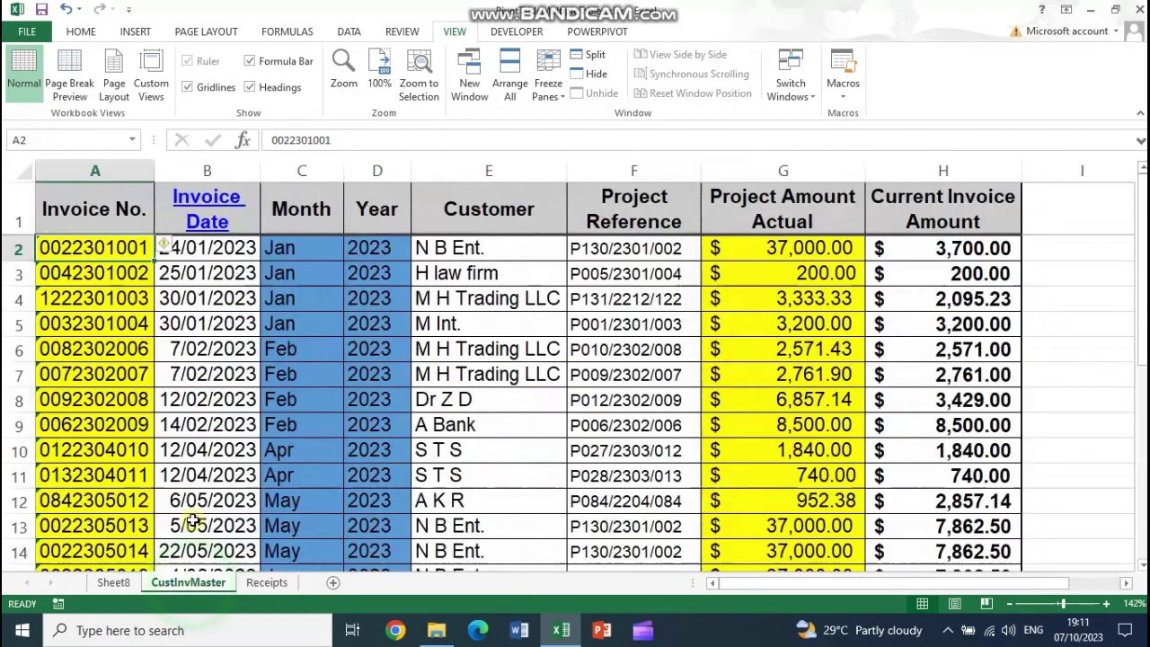
{"action": "left_click_drag", "start_coordinate": [115, 247], "coordinate": [99, 450]}
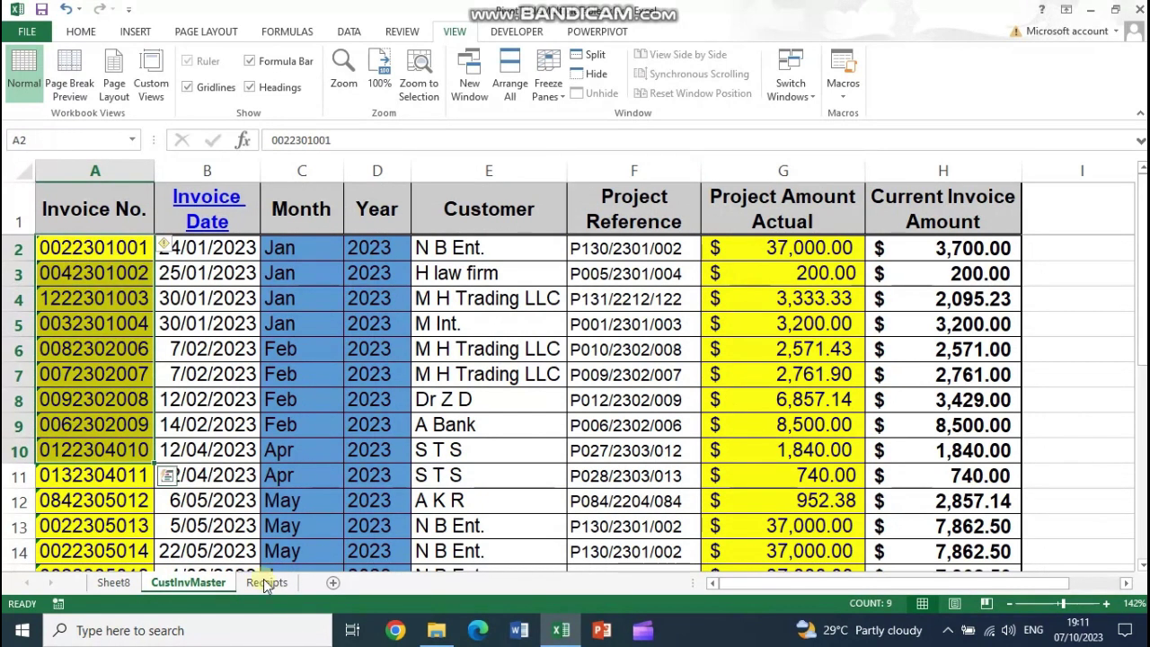
{"action": "left_click_drag", "start_coordinate": [110, 246], "coordinate": [196, 569]}
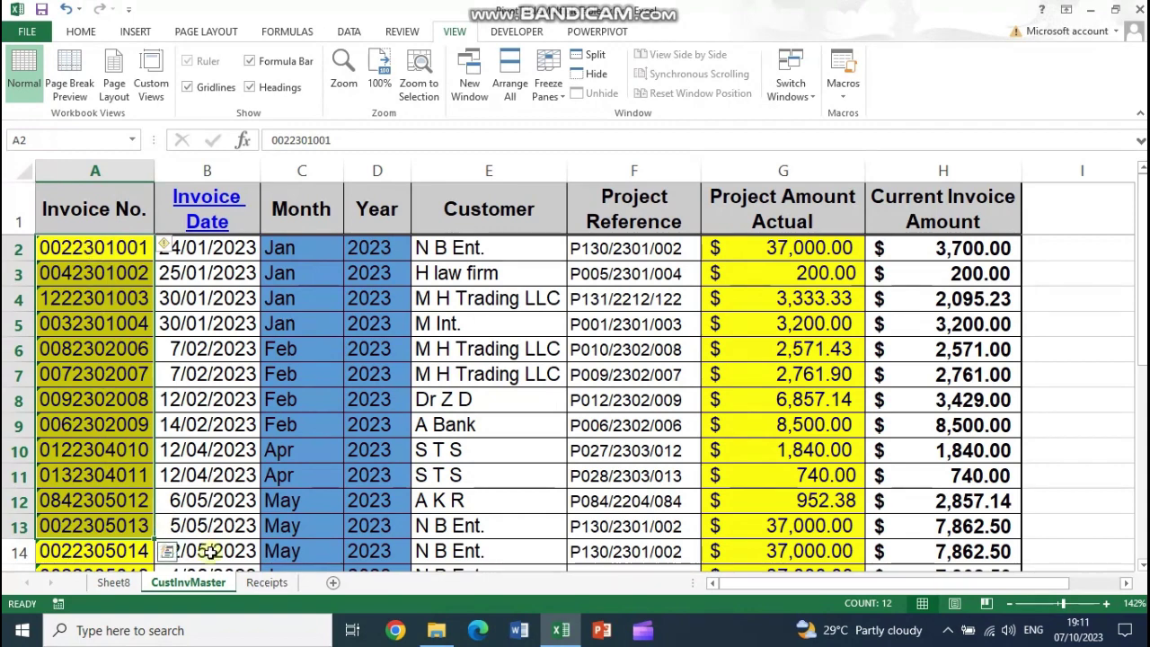
{"action": "left_click", "coordinate": [267, 583]}
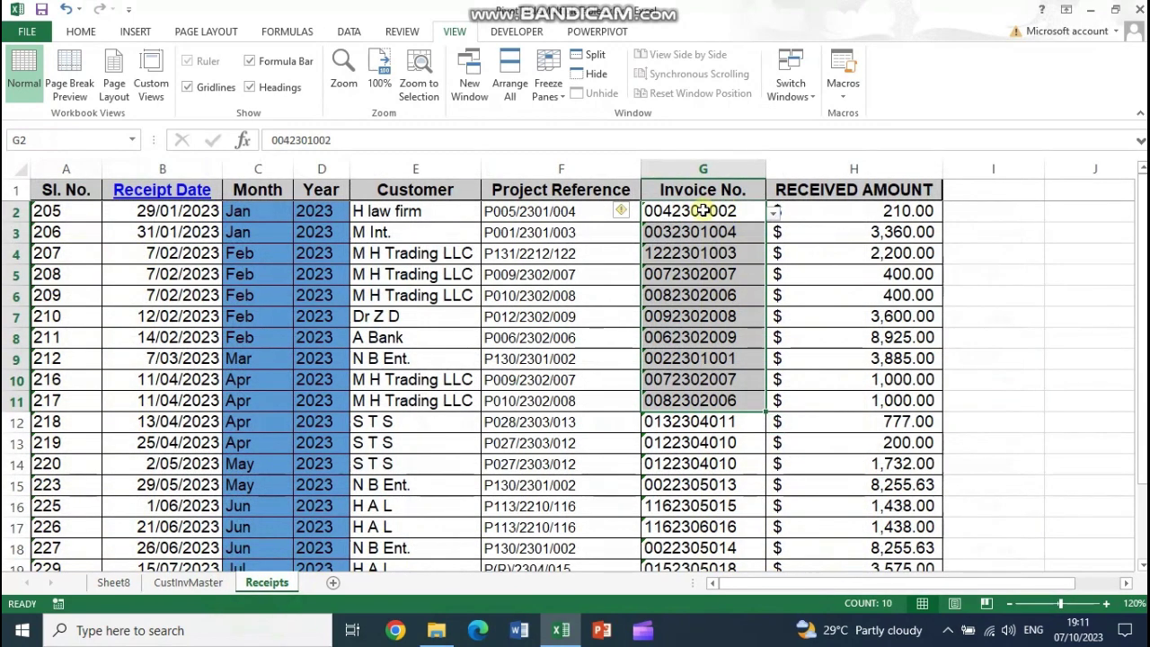
{"action": "left_click_drag", "start_coordinate": [703, 211], "coordinate": [698, 485]}
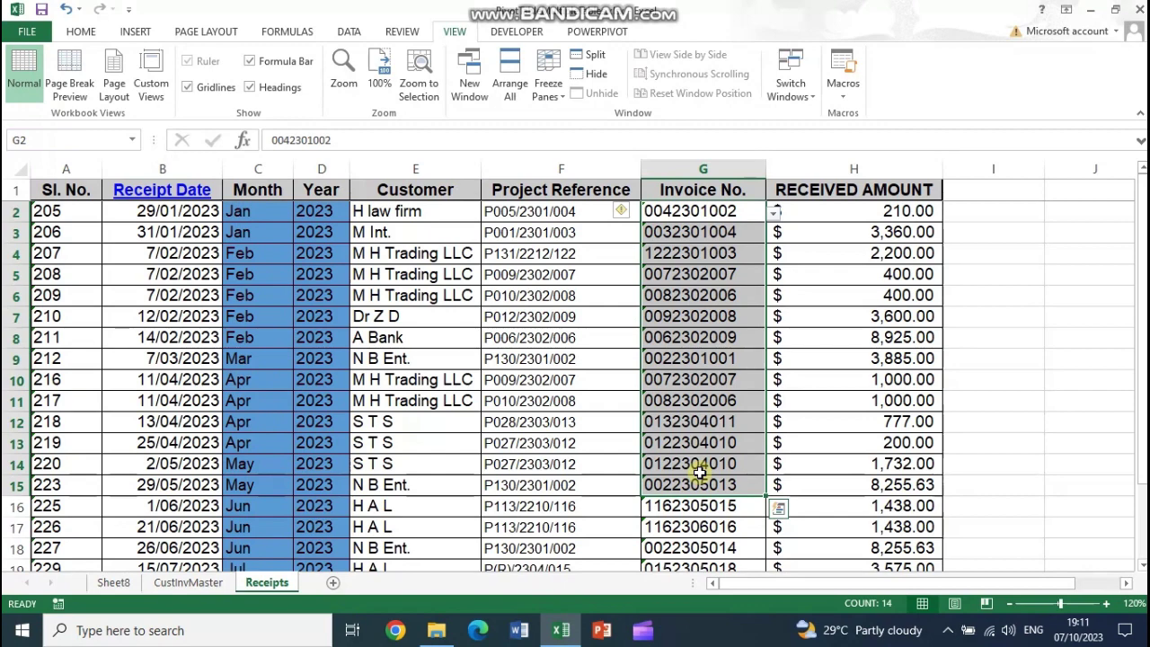
{"action": "left_click", "coordinate": [169, 582]}
{"action": "left_click_drag", "start_coordinate": [123, 250], "coordinate": [88, 550]}
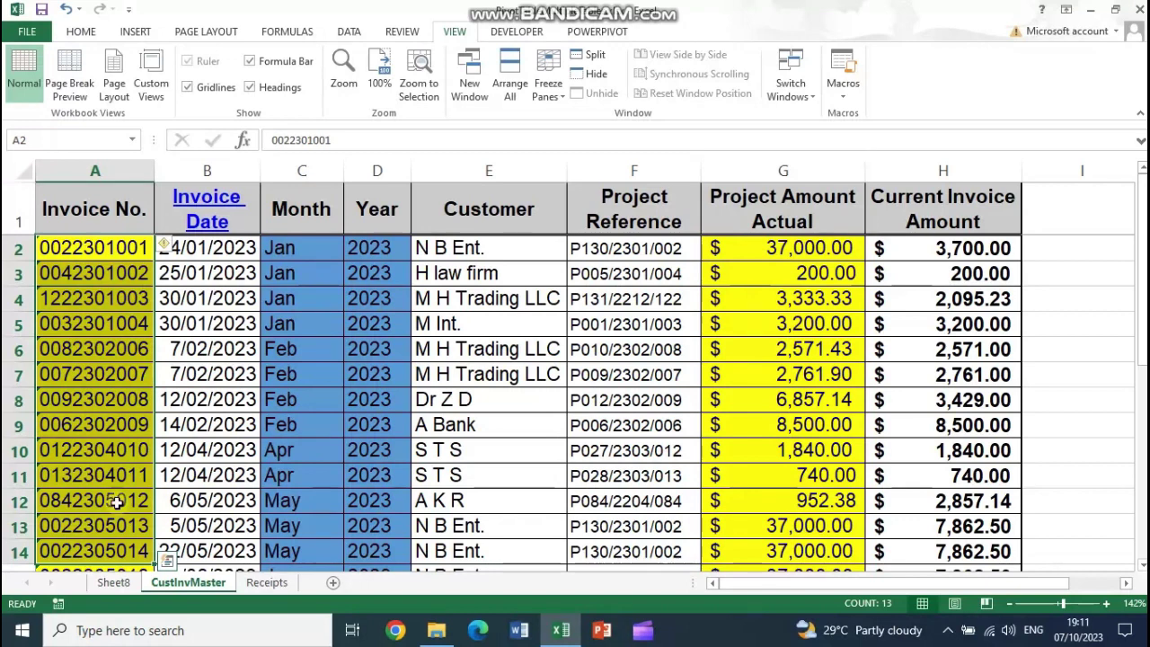
{"action": "left_click", "coordinate": [128, 279]}
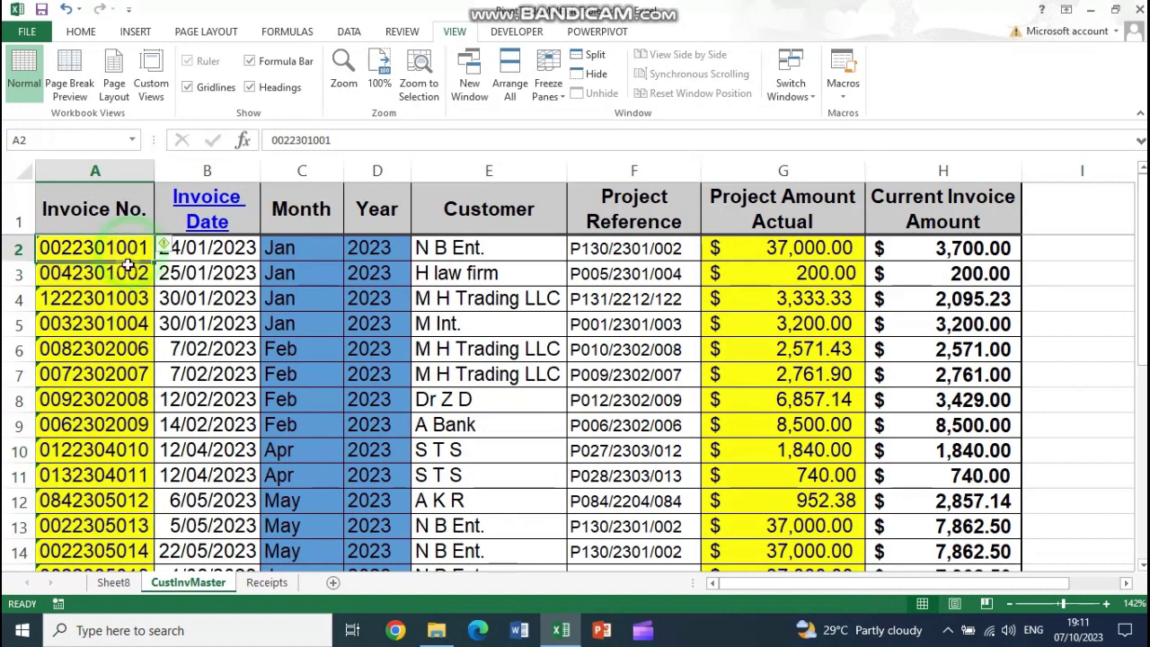
{"action": "left_click", "coordinate": [110, 330]}
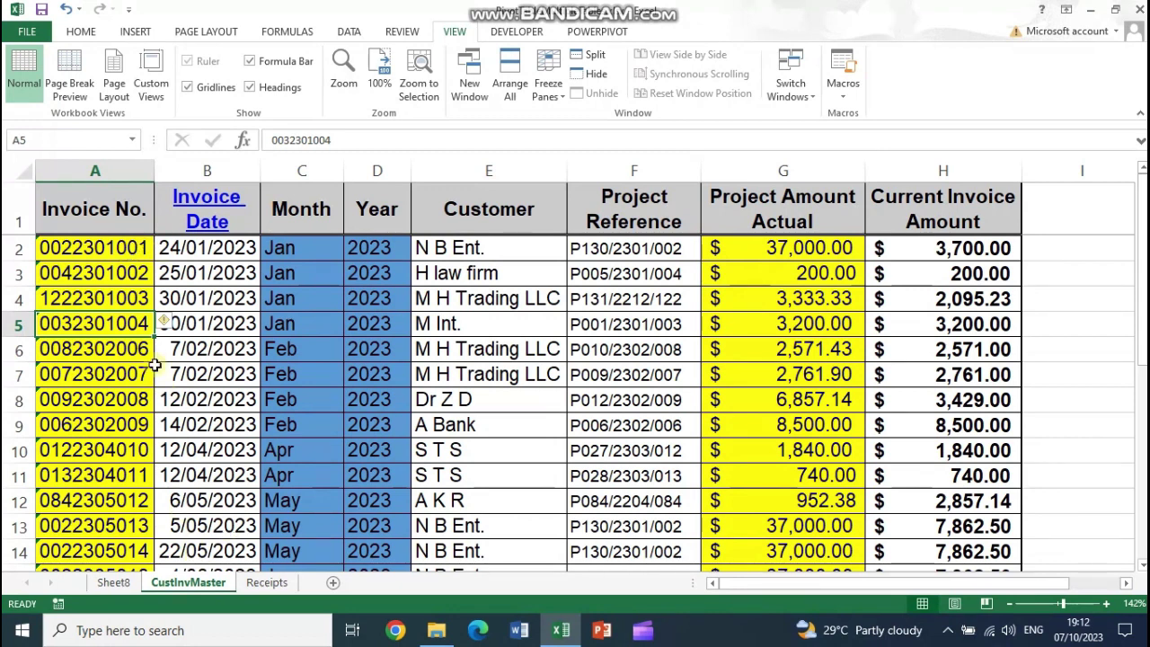
Check how invoice numbers repeat in the Receipts sheet's Invoice No. column compared with the CustInvMaster list.
{"action": "left_click", "coordinate": [281, 582]}
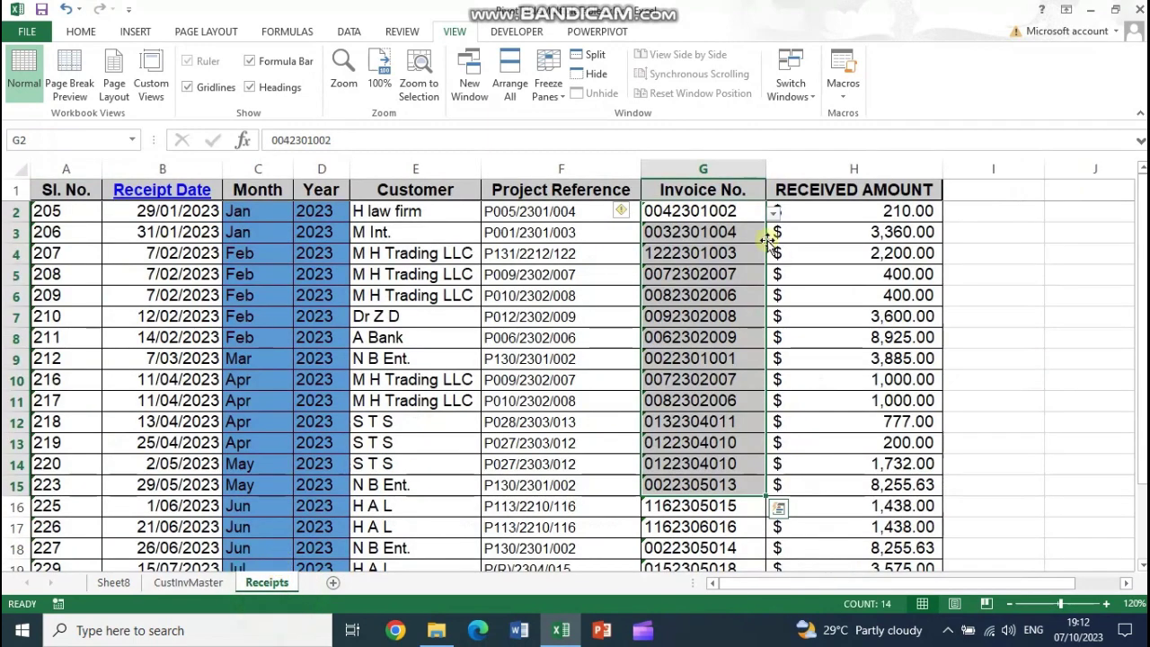
{"action": "left_click_drag", "start_coordinate": [688, 213], "coordinate": [689, 401]}
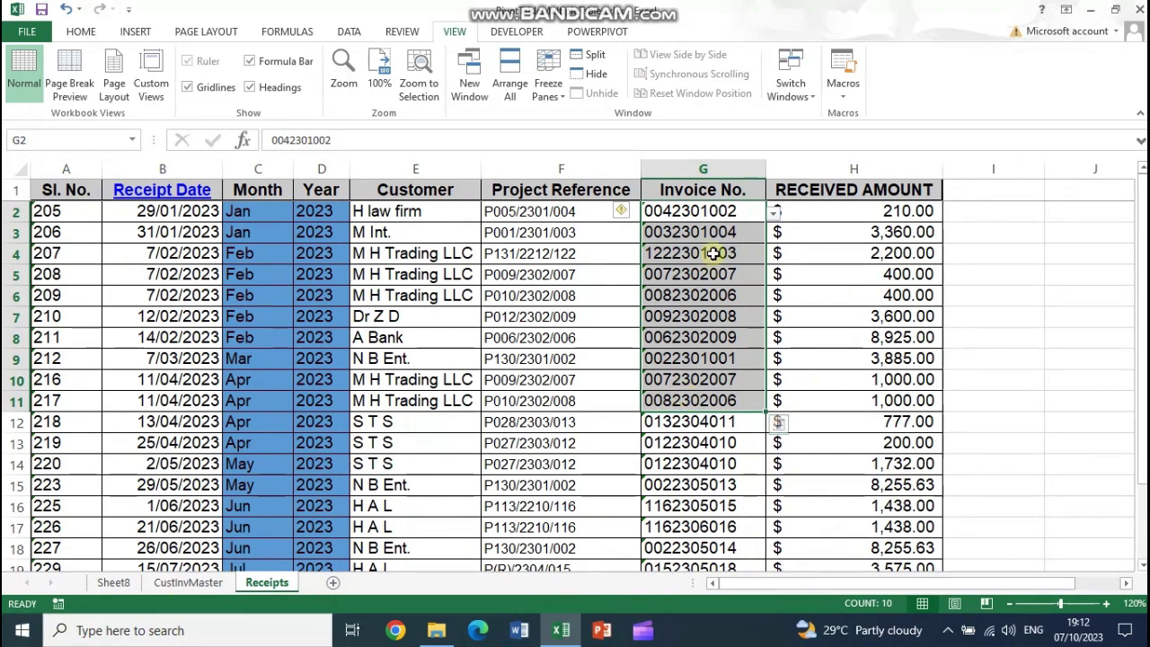
{"action": "left_click", "coordinate": [711, 212]}
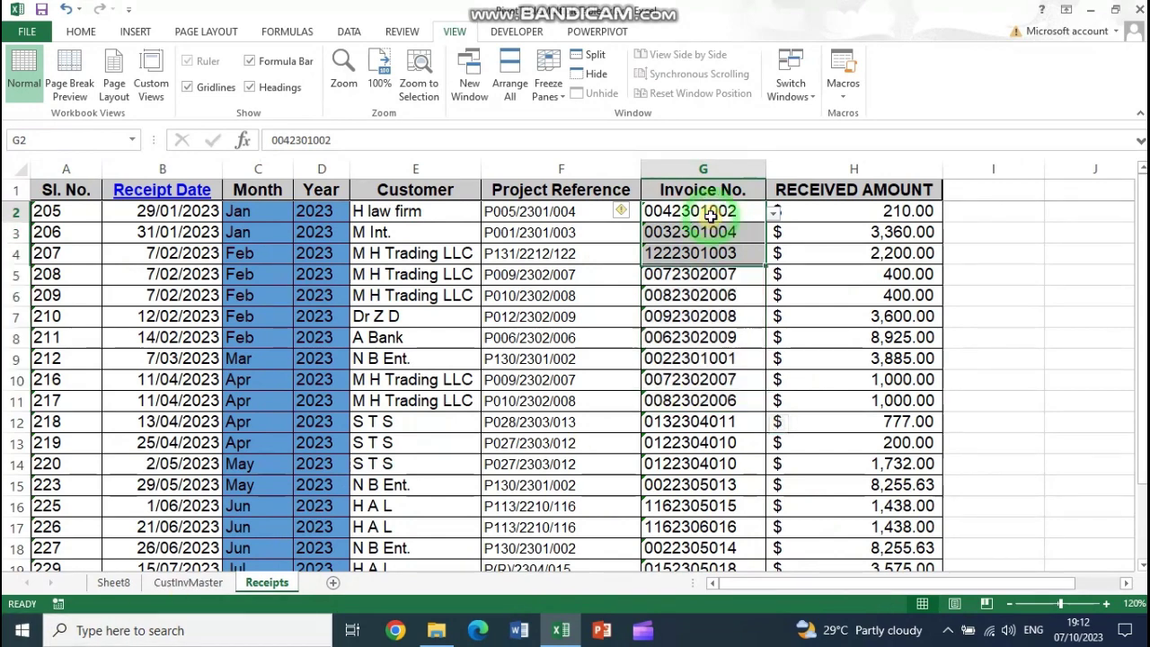
{"action": "left_click", "coordinate": [187, 582]}
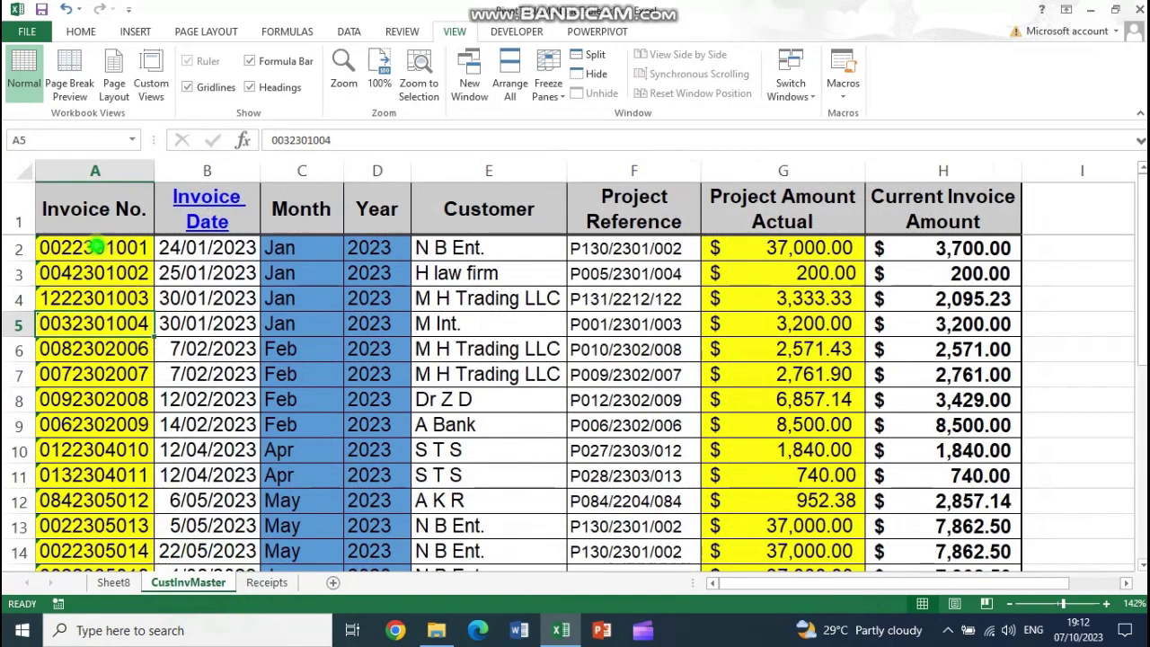
{"action": "left_click_drag", "start_coordinate": [96, 247], "coordinate": [90, 403]}
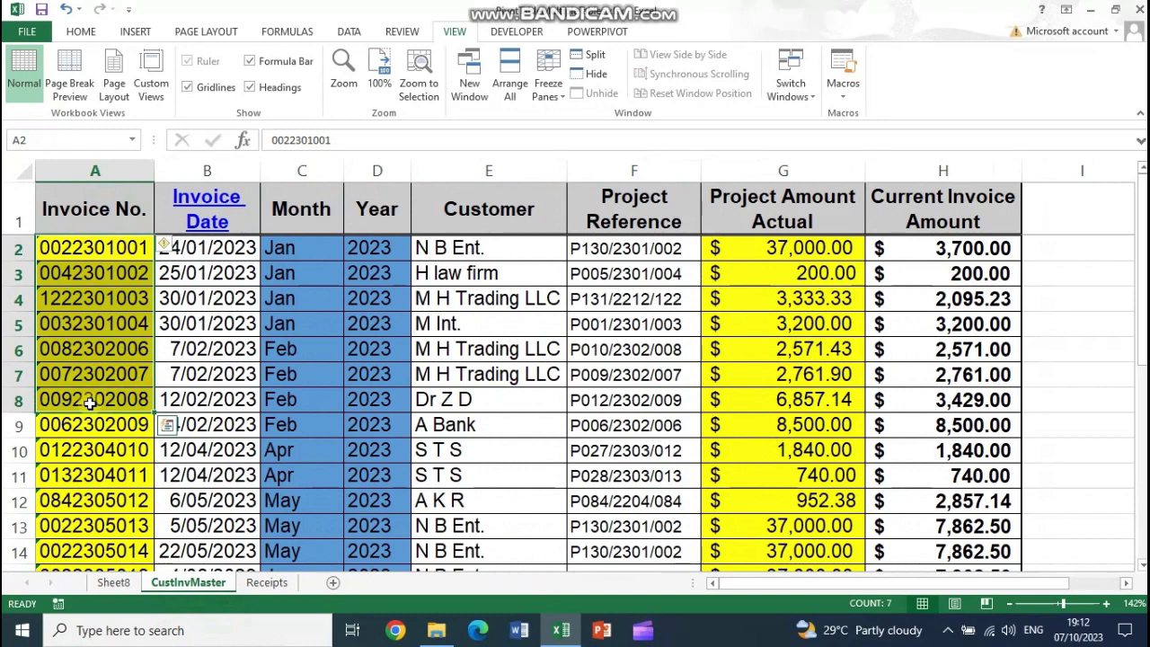
{"action": "left_click", "coordinate": [267, 582]}
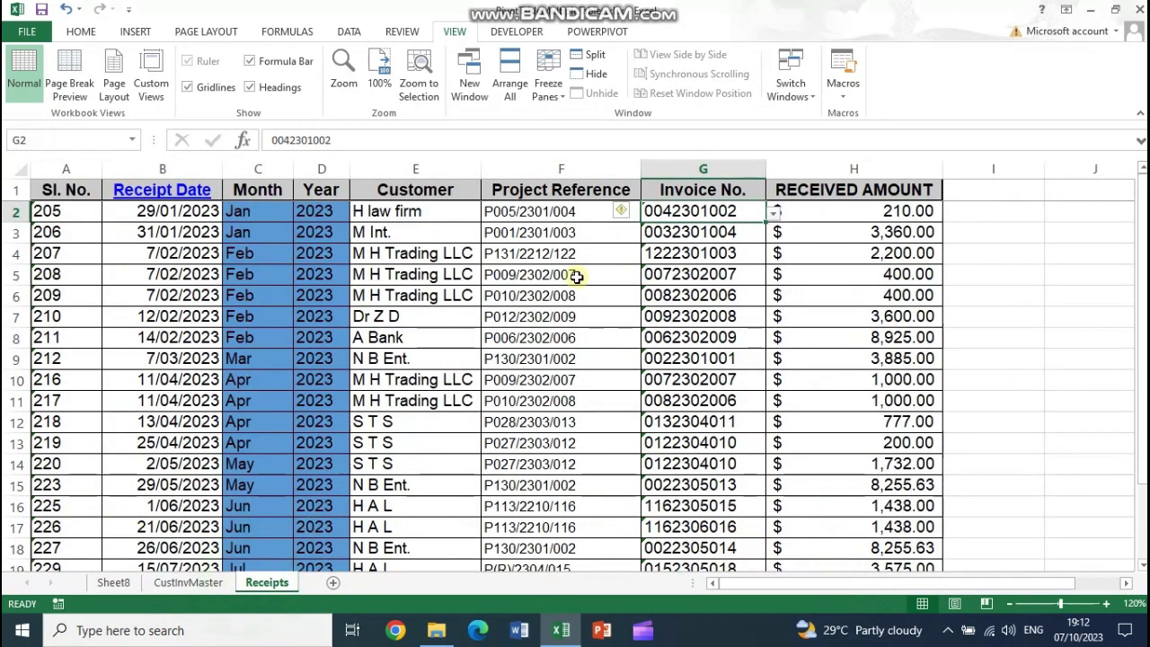
{"action": "left_click_drag", "start_coordinate": [726, 211], "coordinate": [719, 440]}
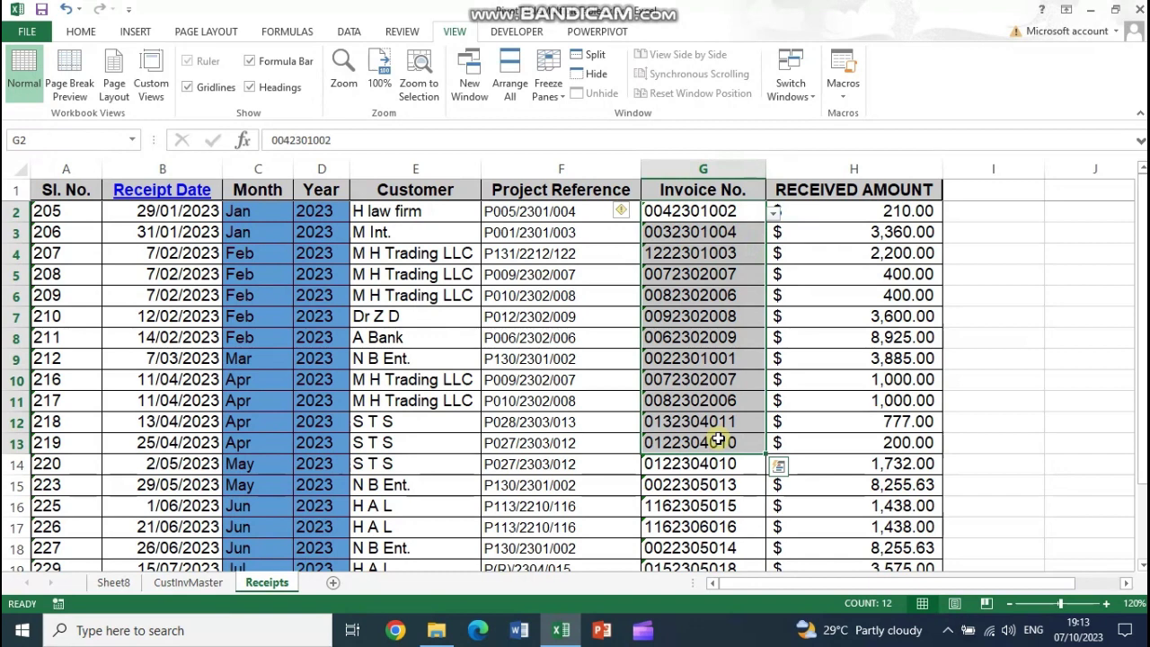
{"action": "key", "text": "Escape"}
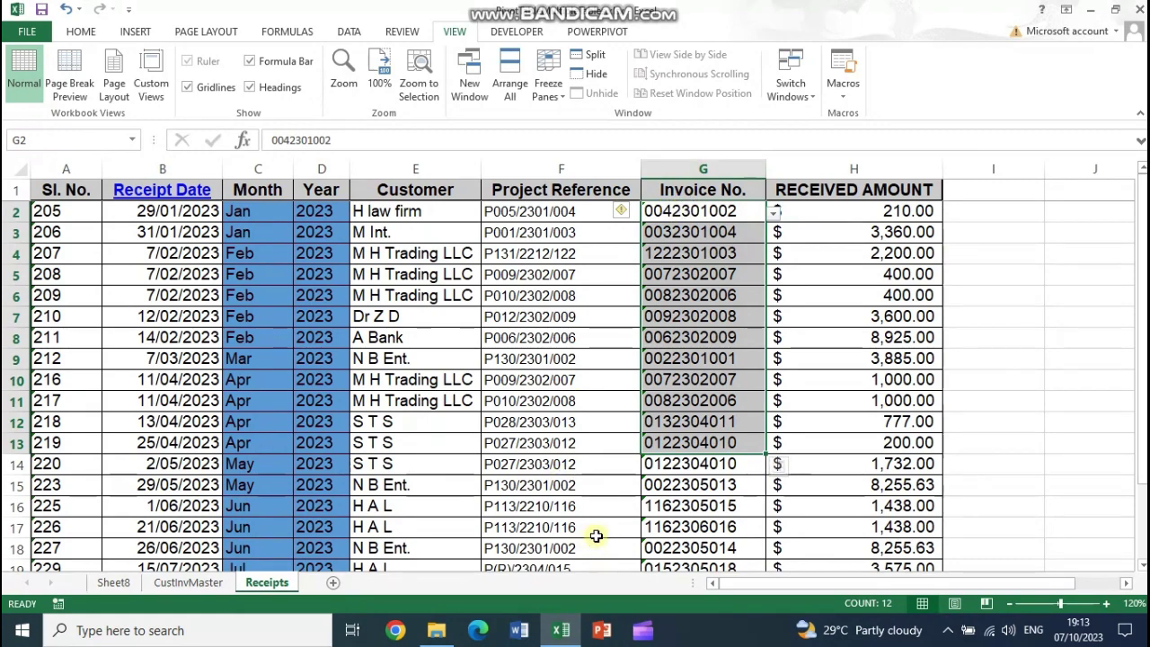
{"action": "left_click", "coordinate": [199, 582]}
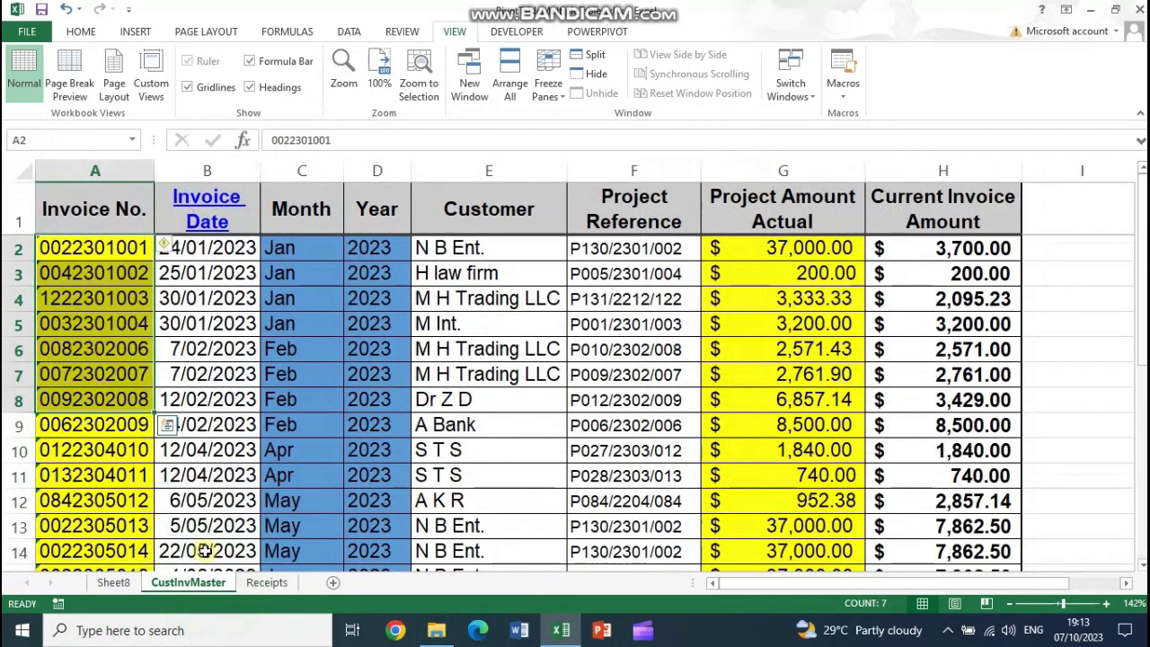
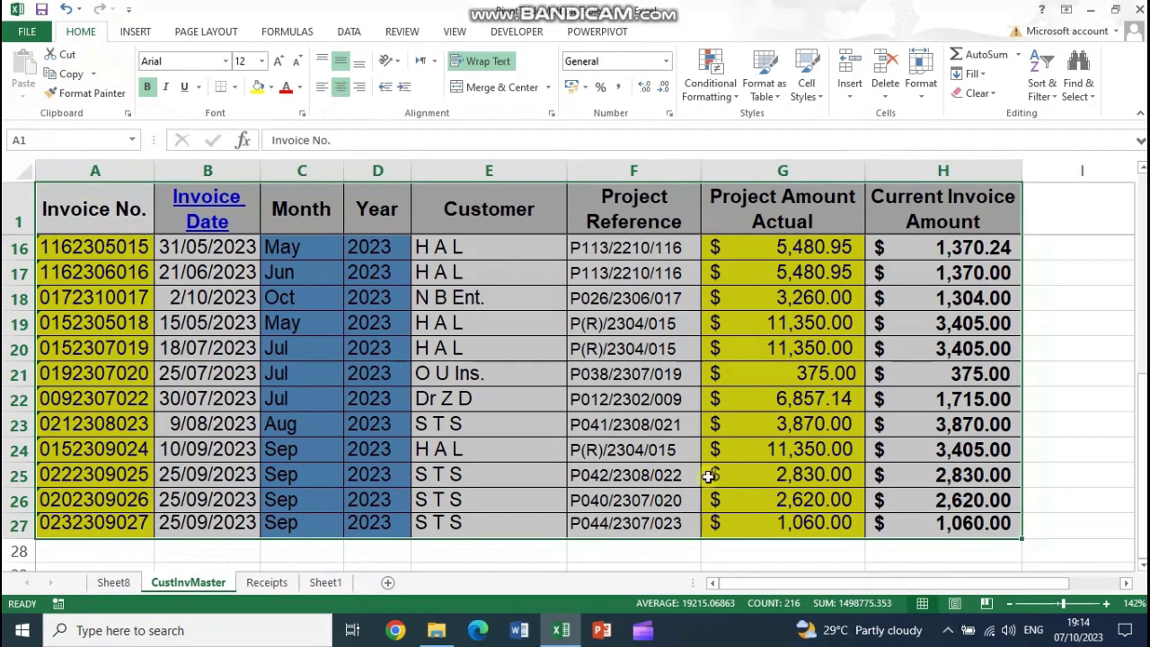
Format the CustInvMaster range A1:H27 as a table with headers, using an orange light table style.
{"action": "scroll", "coordinate": [701, 463], "scroll_direction": "up", "scroll_amount": 5}
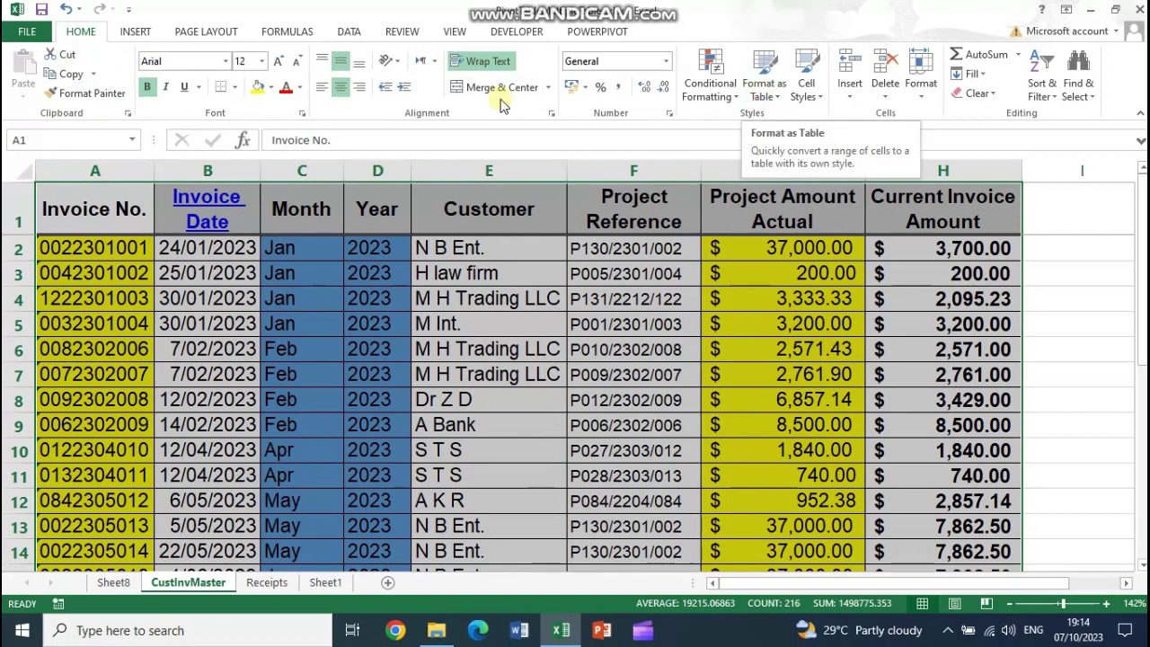
{"action": "left_click", "coordinate": [764, 82]}
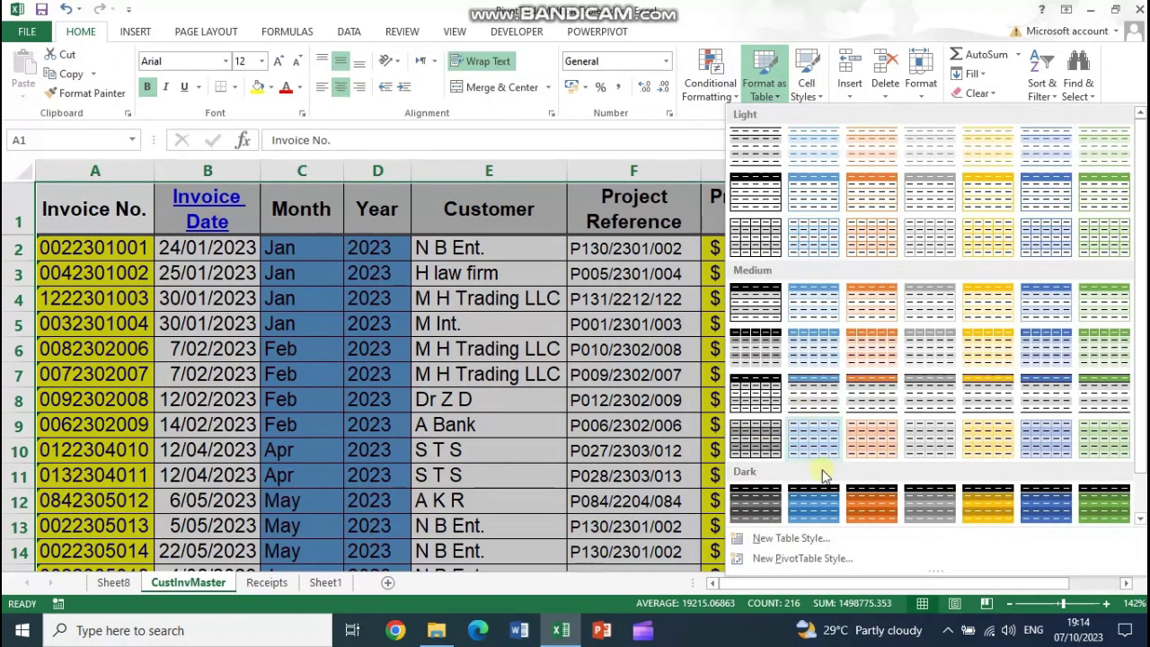
{"action": "left_click", "coordinate": [856, 189]}
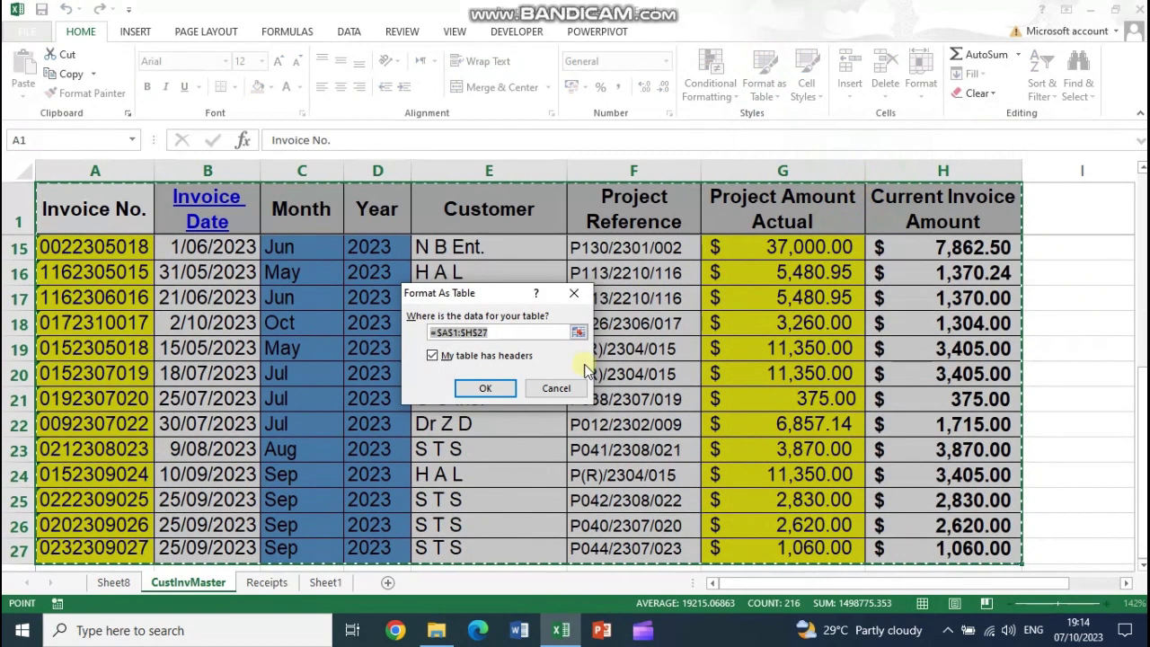
{"action": "left_click", "coordinate": [486, 388]}
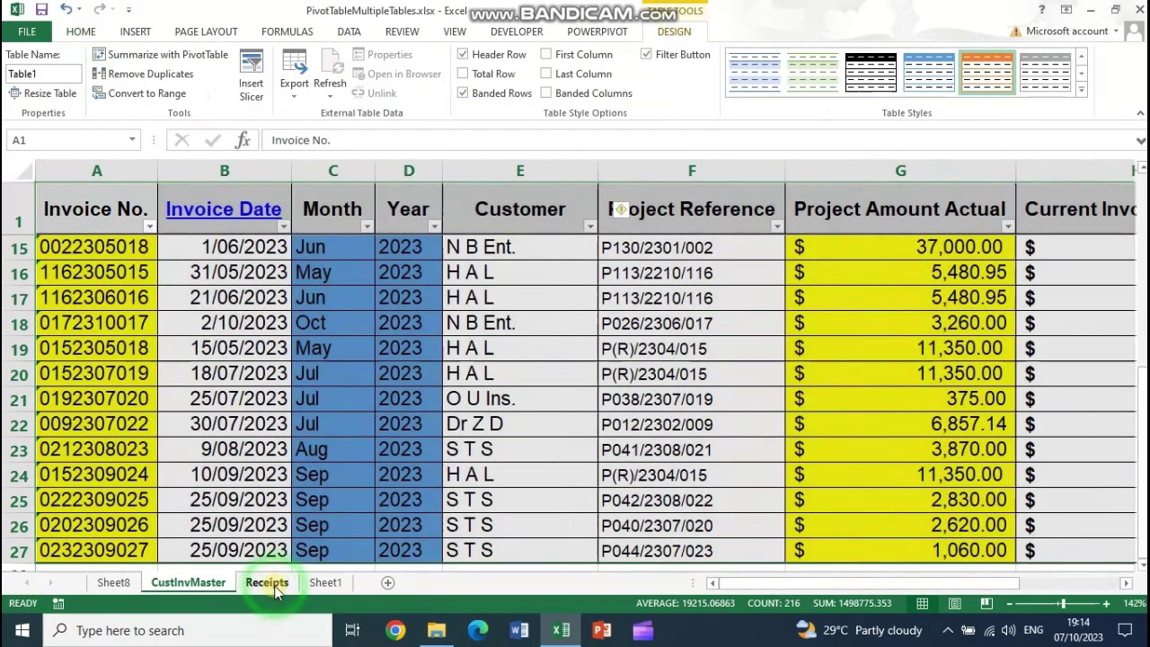
Convert the Receipts sheet's data range A1:H22 into a table.
{"action": "left_click", "coordinate": [270, 584]}
{"action": "left_click", "coordinate": [67, 190]}
{"action": "left_click_drag", "start_coordinate": [491, 207], "coordinate": [901, 530]}
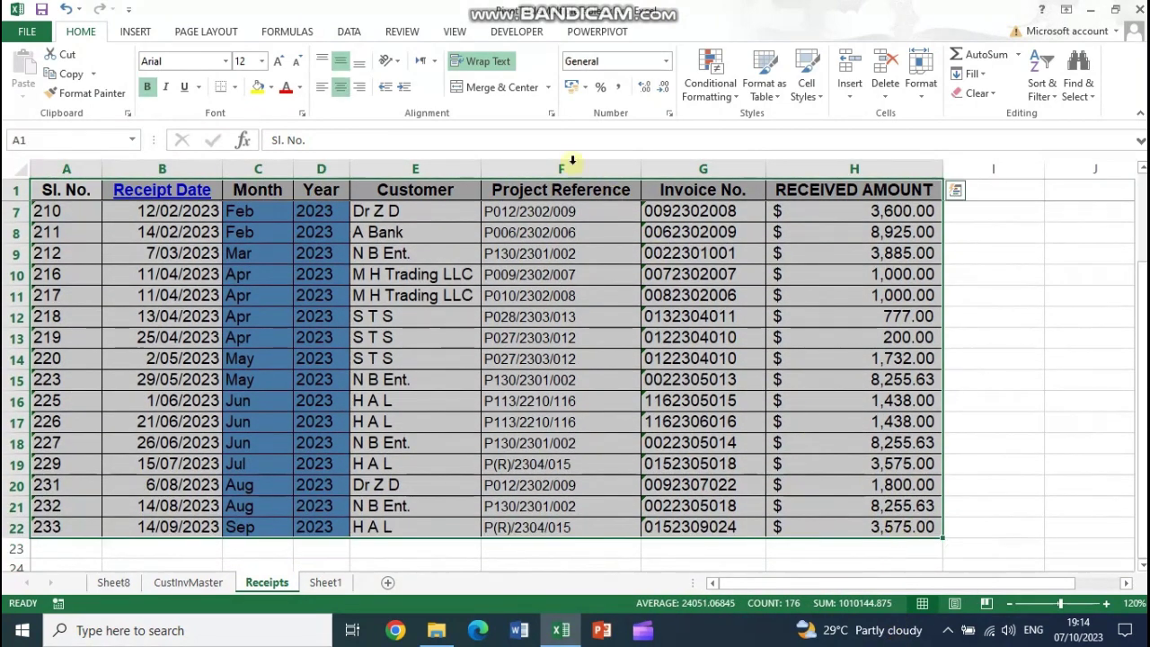
{"action": "left_click", "coordinate": [356, 34]}
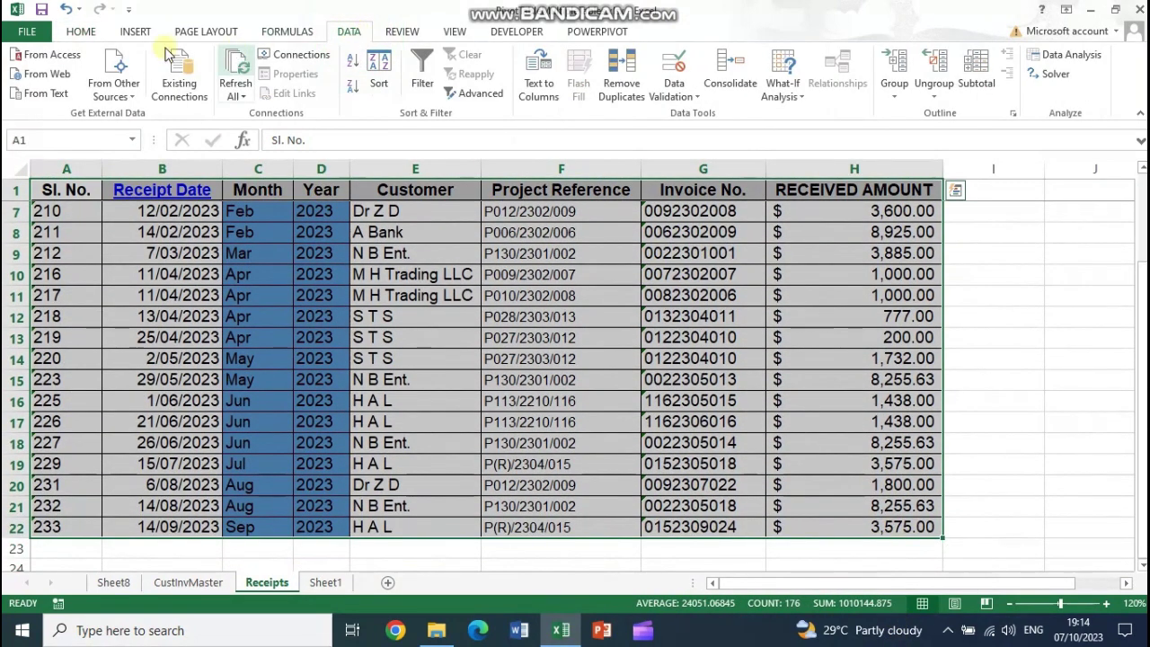
{"action": "left_click", "coordinate": [136, 36]}
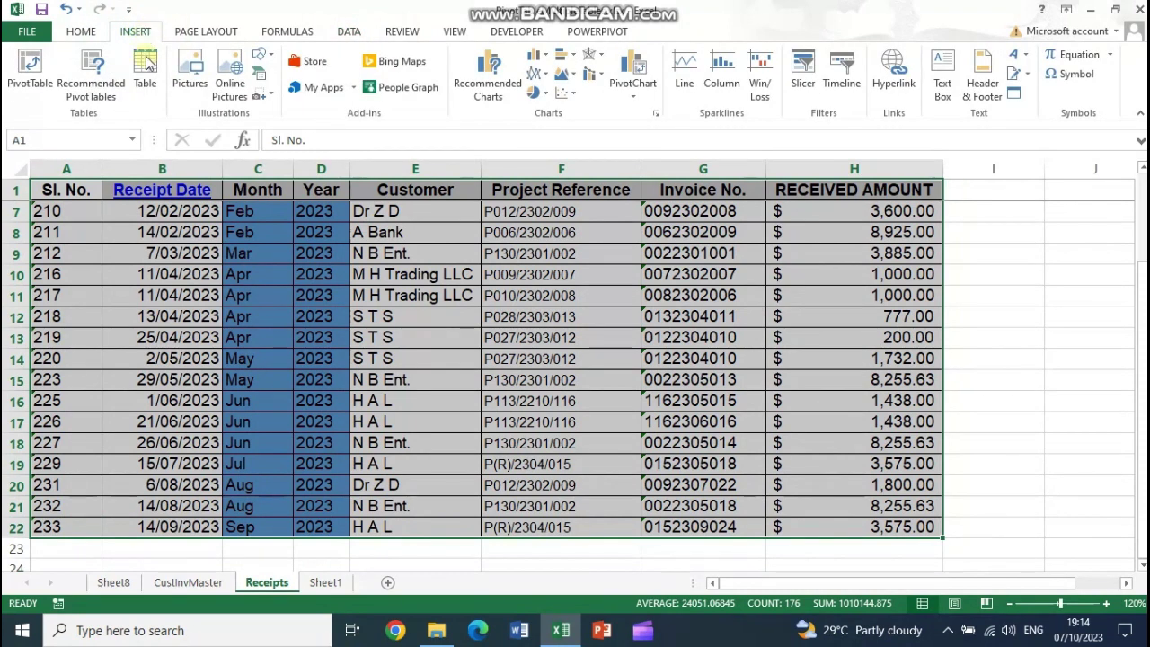
{"action": "left_click", "coordinate": [145, 68]}
{"action": "left_click", "coordinate": [490, 388]}
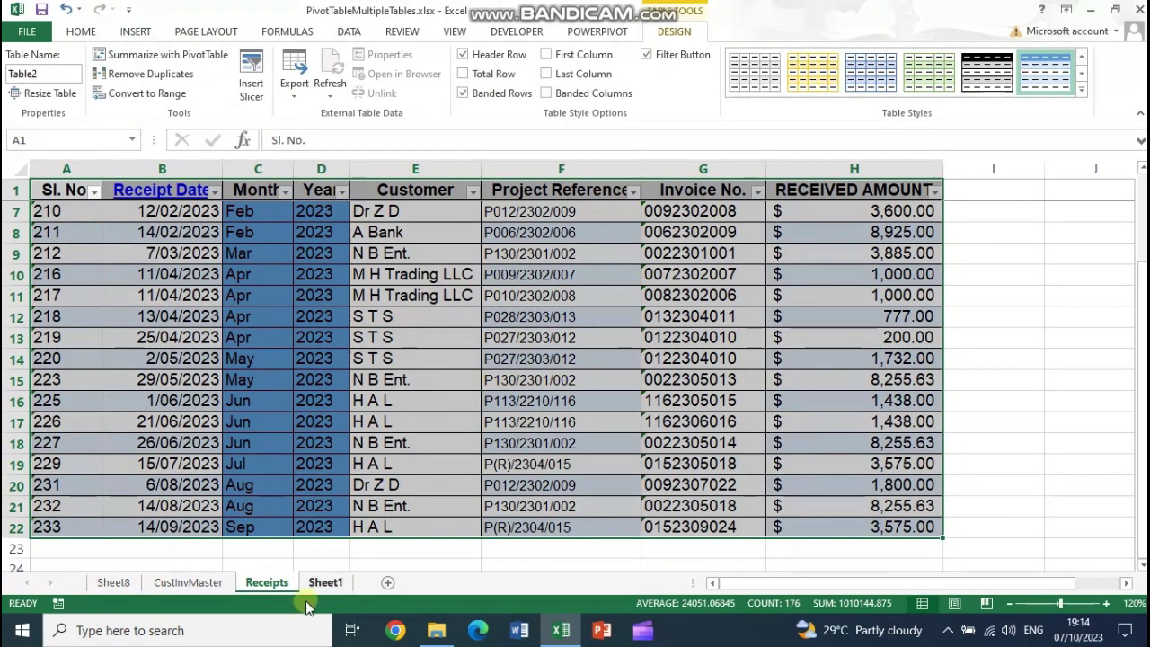
Rename the table on the CustInvMaster sheet as CutInvMaster.
{"action": "left_click", "coordinate": [188, 582]}
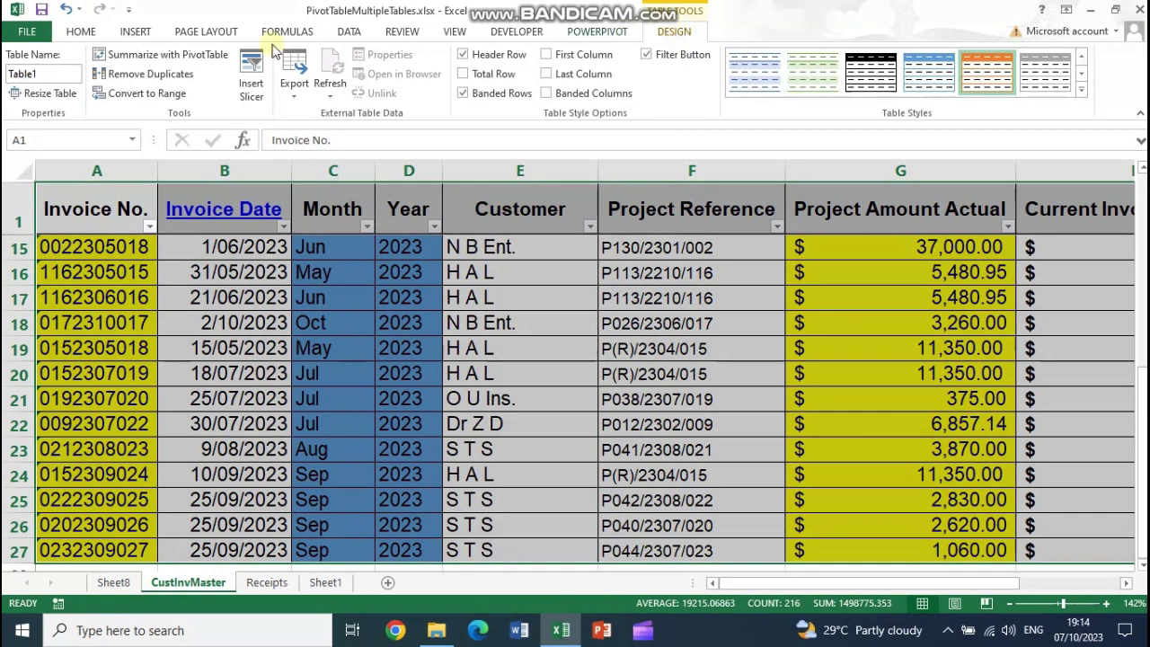
{"action": "left_click", "coordinate": [65, 70]}
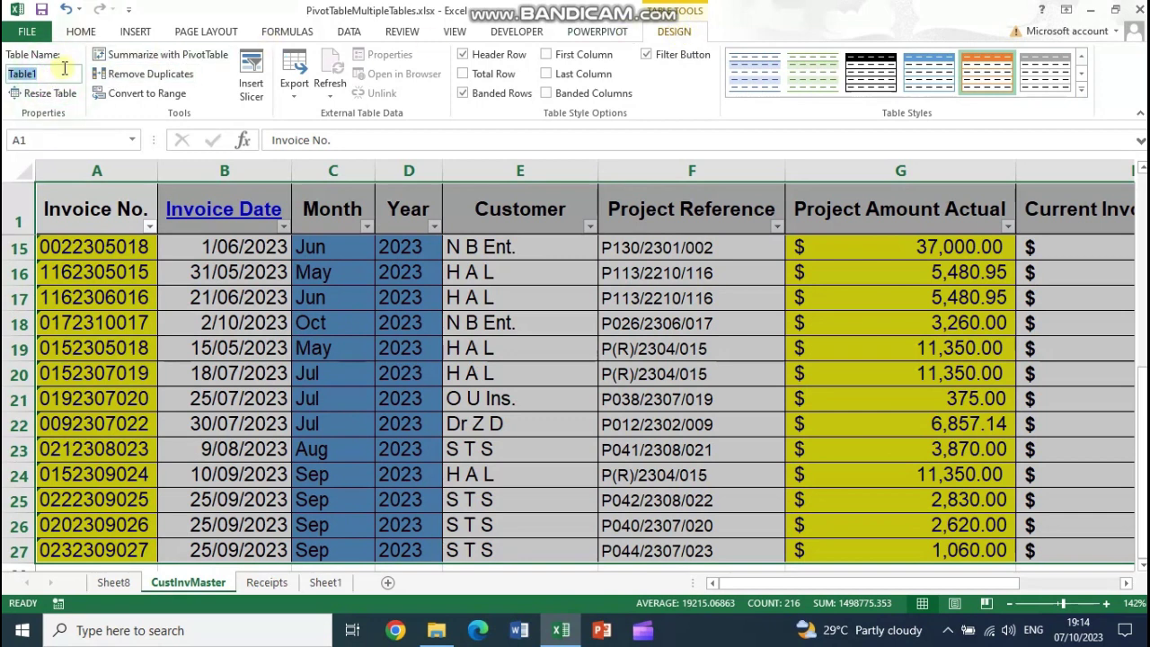
{"action": "type", "text": "CutInvMaster"}
Rename the table on the Receipts sheet as Receipts.
{"action": "left_click", "coordinate": [265, 583]}
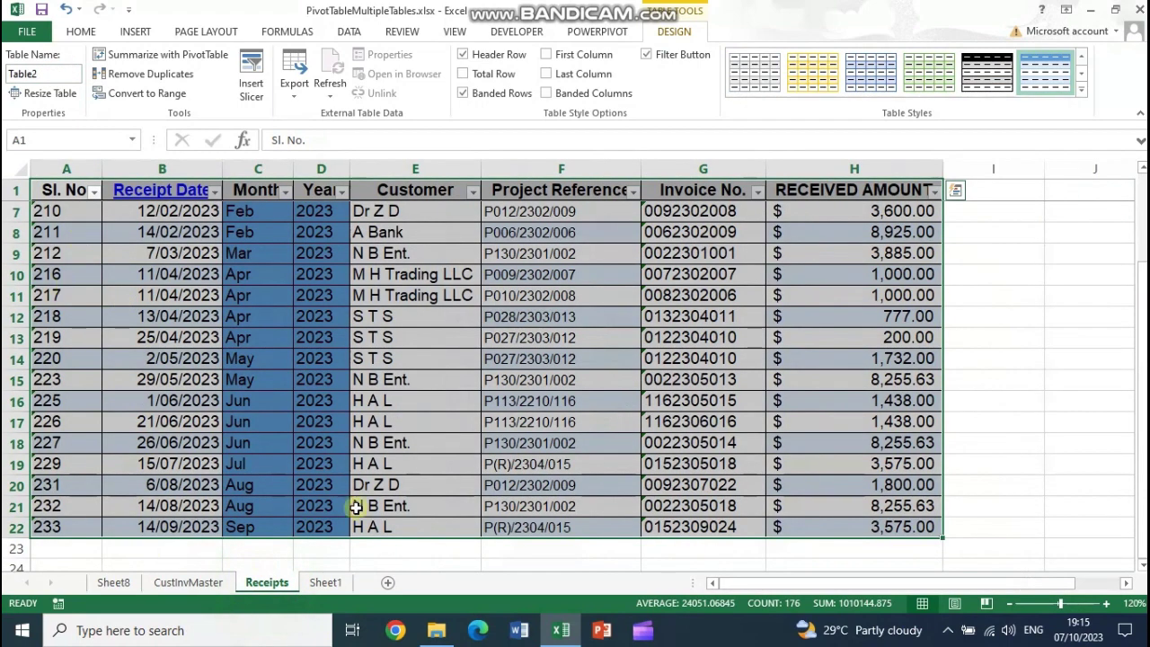
{"action": "scroll", "coordinate": [356, 507], "scroll_direction": "up", "scroll_amount": 2}
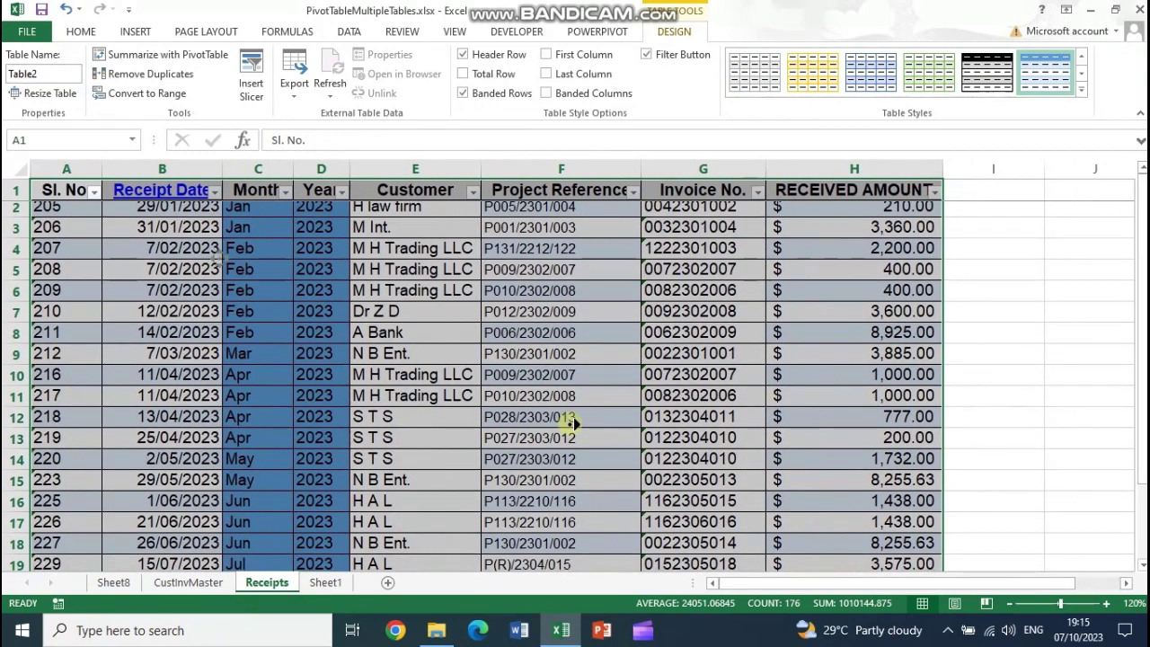
{"action": "scroll", "coordinate": [571, 422], "scroll_direction": "right", "scroll_amount": 20}
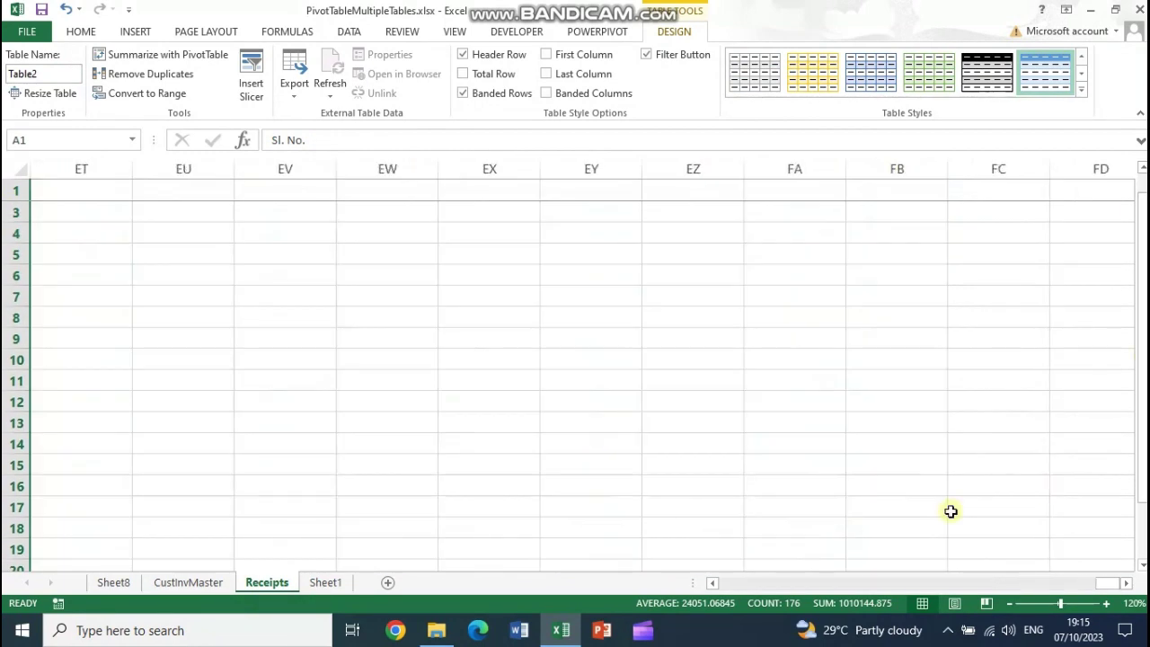
{"action": "left_click_drag", "start_coordinate": [1108, 584], "coordinate": [701, 584]}
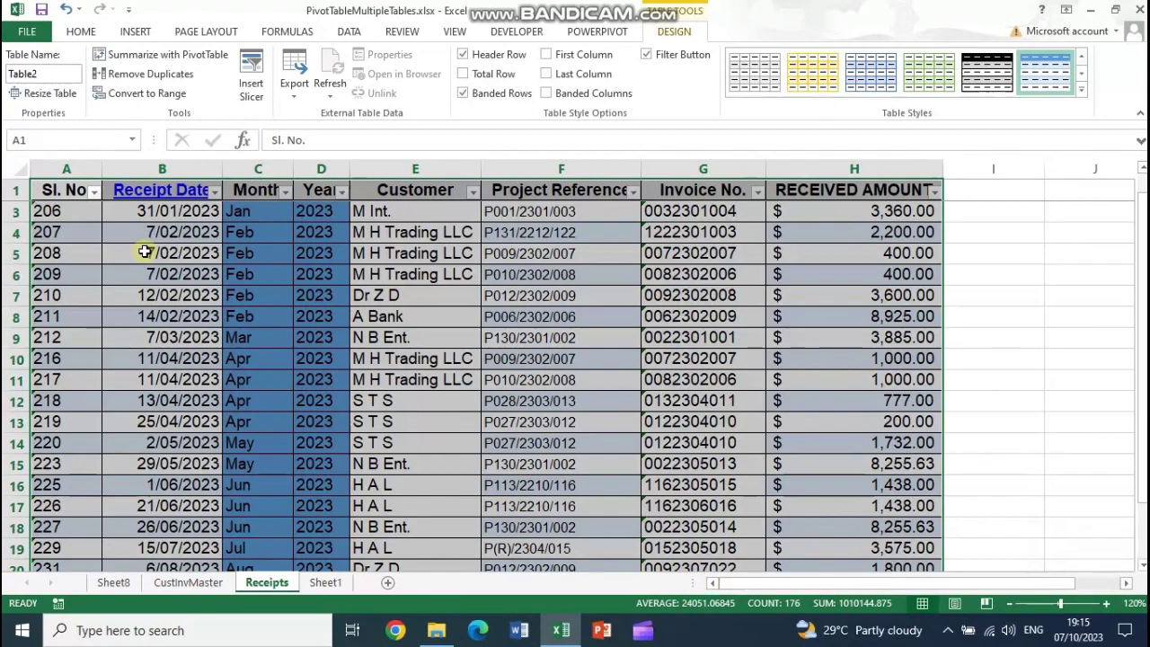
{"action": "left_click_drag", "start_coordinate": [78, 188], "coordinate": [855, 532]}
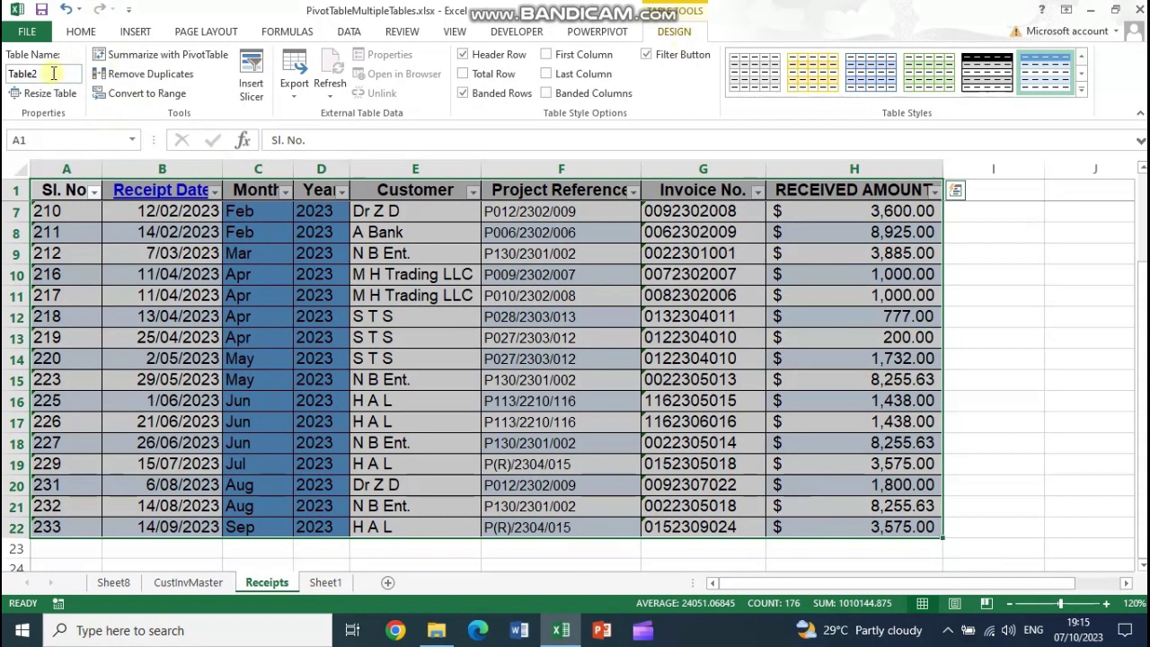
{"action": "left_click", "coordinate": [54, 73]}
{"action": "type", "text": "Receipts"}
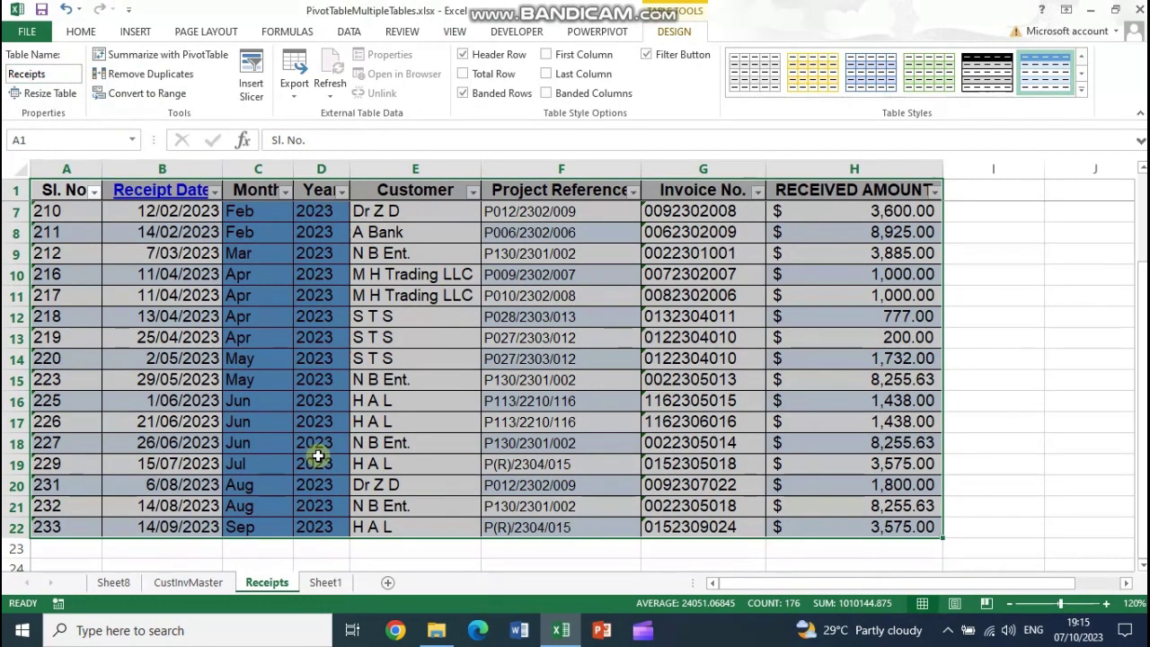
Try to create a PivotTable at cell A1 of Sheet1 using CustInvMaster as the source table.
{"action": "left_click", "coordinate": [326, 584]}
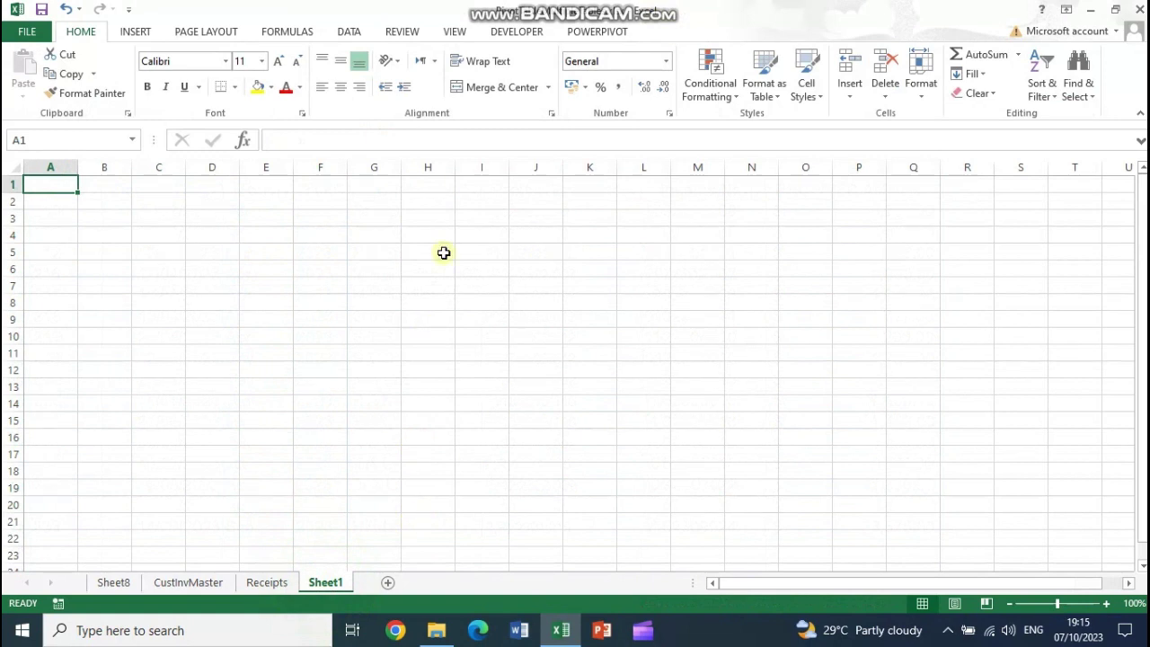
{"action": "left_click", "coordinate": [135, 33]}
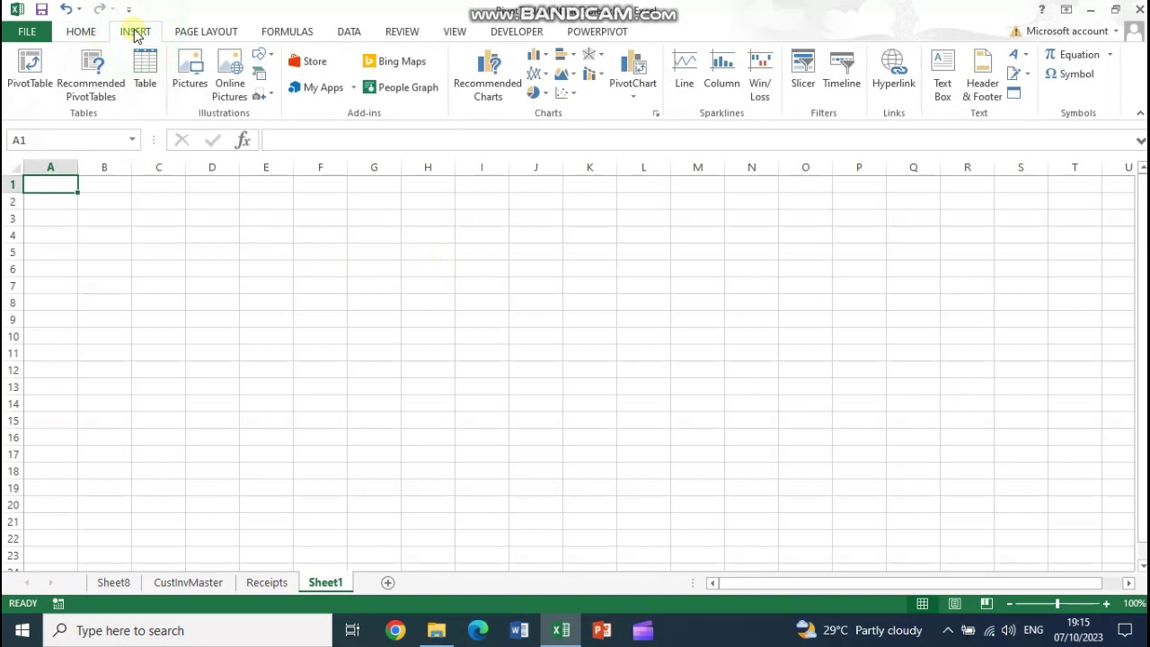
{"action": "left_click", "coordinate": [30, 61]}
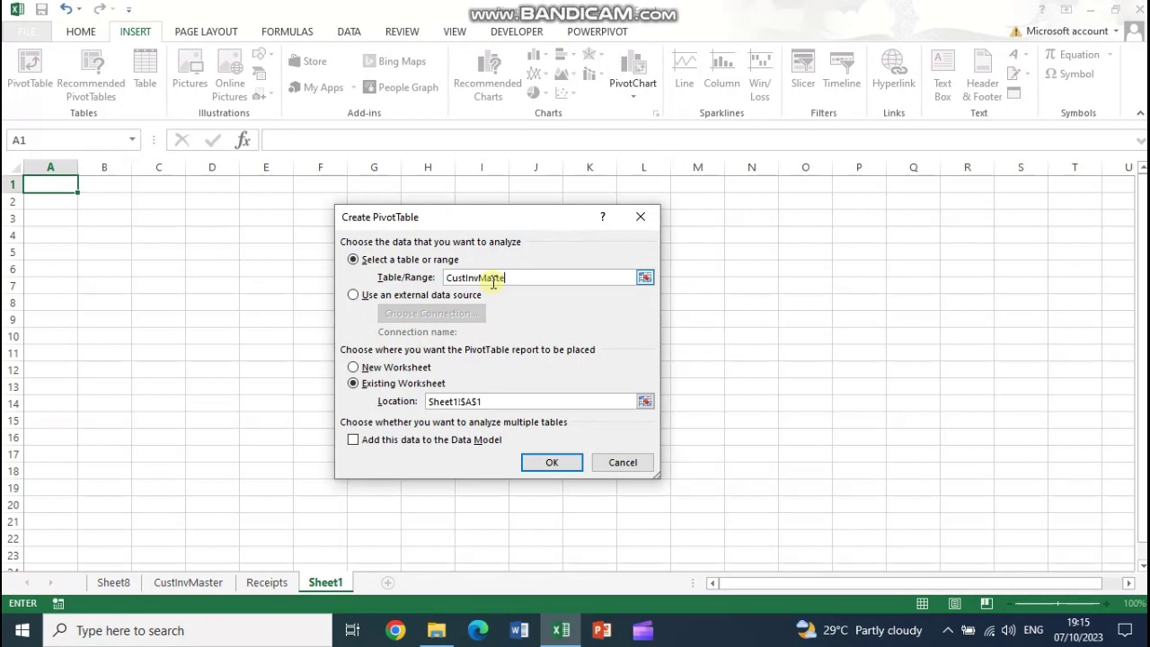
{"action": "key", "text": "Return"}
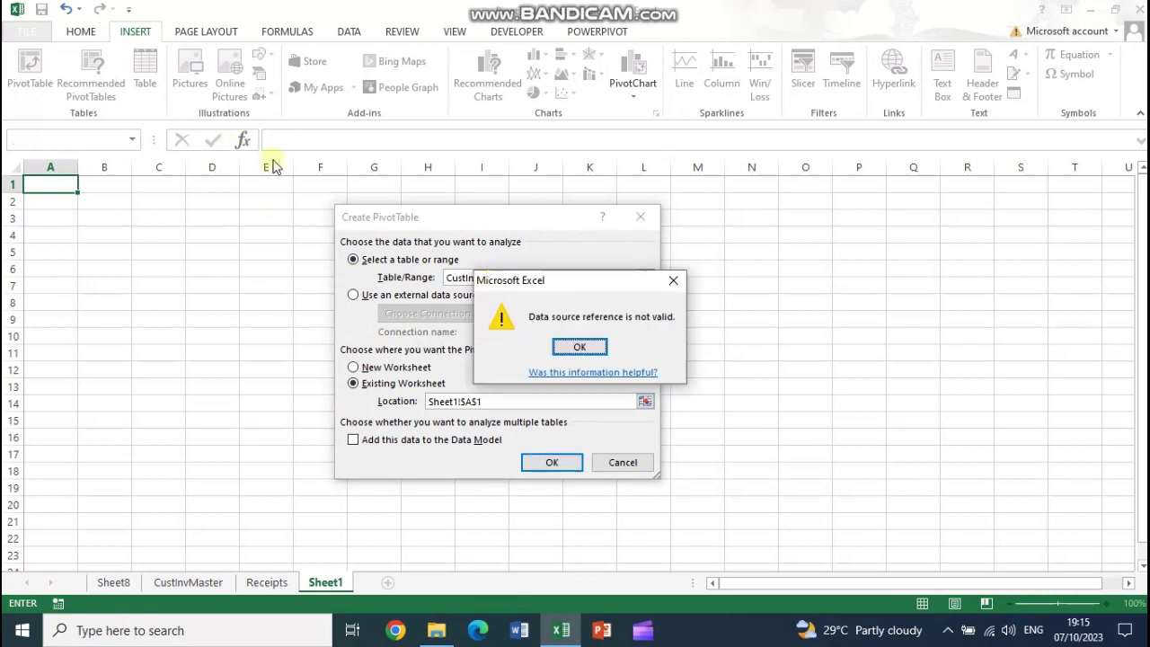
{"action": "left_click", "coordinate": [580, 347]}
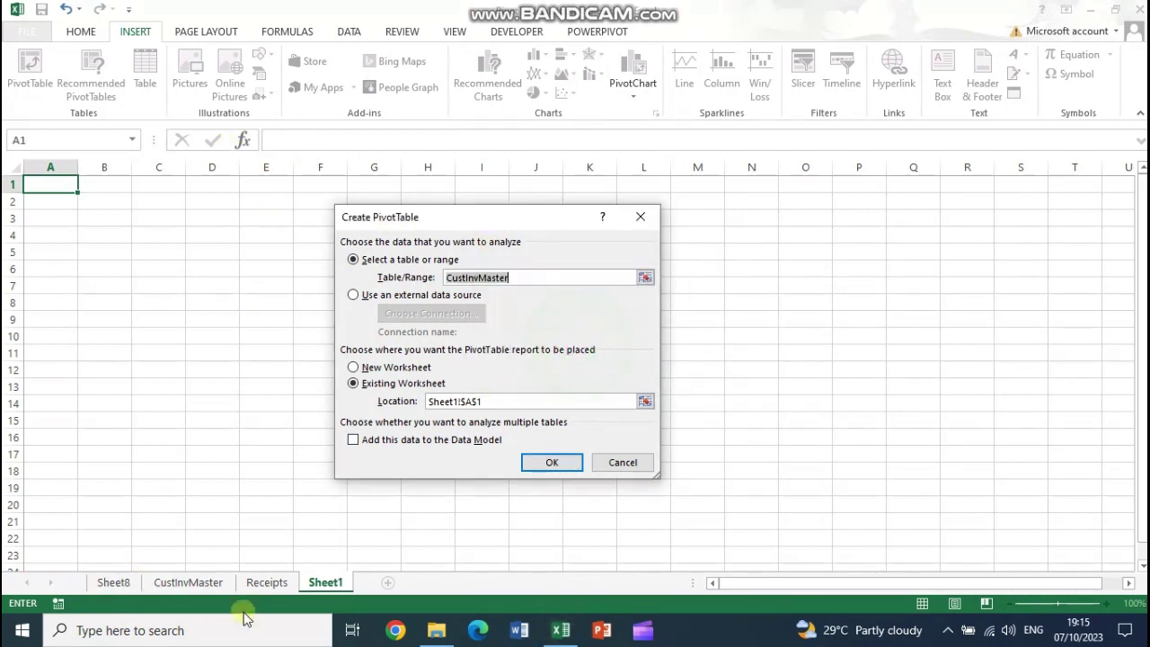
{"action": "left_click", "coordinate": [623, 462]}
Correct the name of the table on the CustInvMaster sheet to CustInvMaster.
{"action": "left_click", "coordinate": [188, 583]}
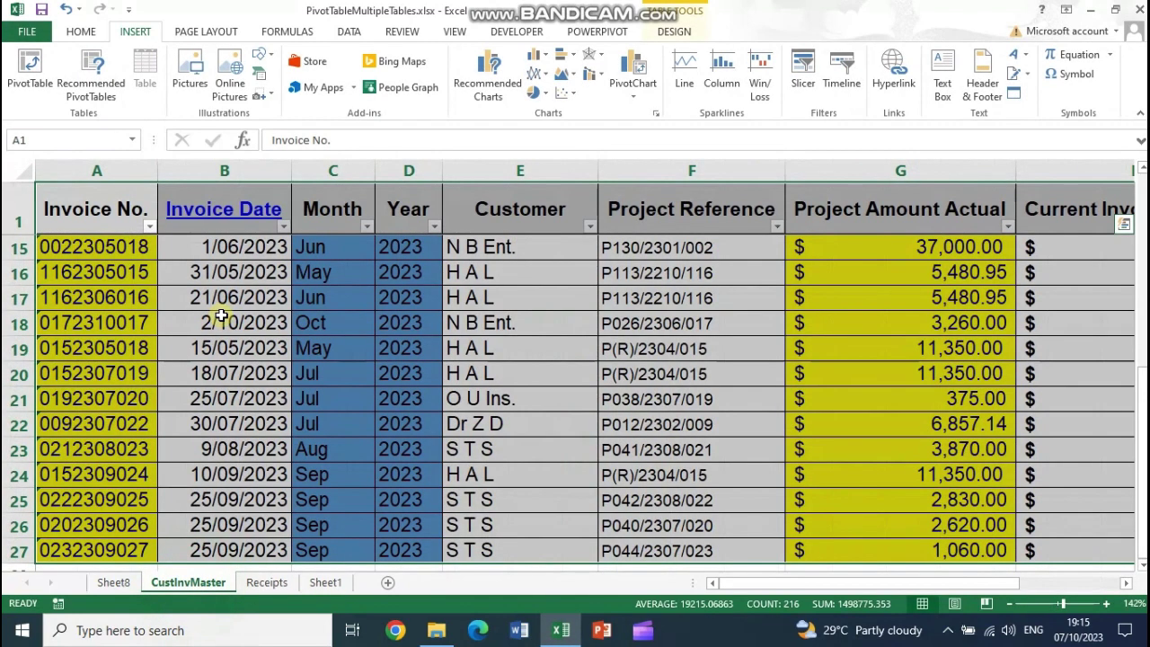
{"action": "left_click", "coordinate": [221, 316]}
{"action": "left_click", "coordinate": [692, 32]}
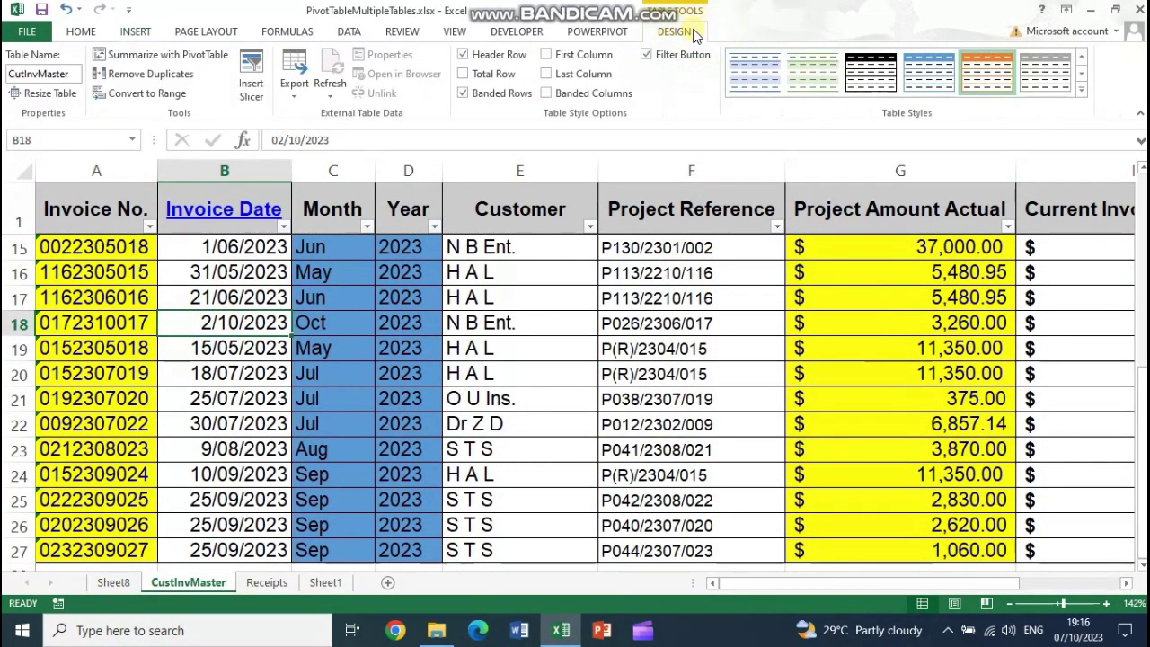
{"action": "left_click", "coordinate": [30, 75]}
{"action": "double_click", "coordinate": [20, 72]}
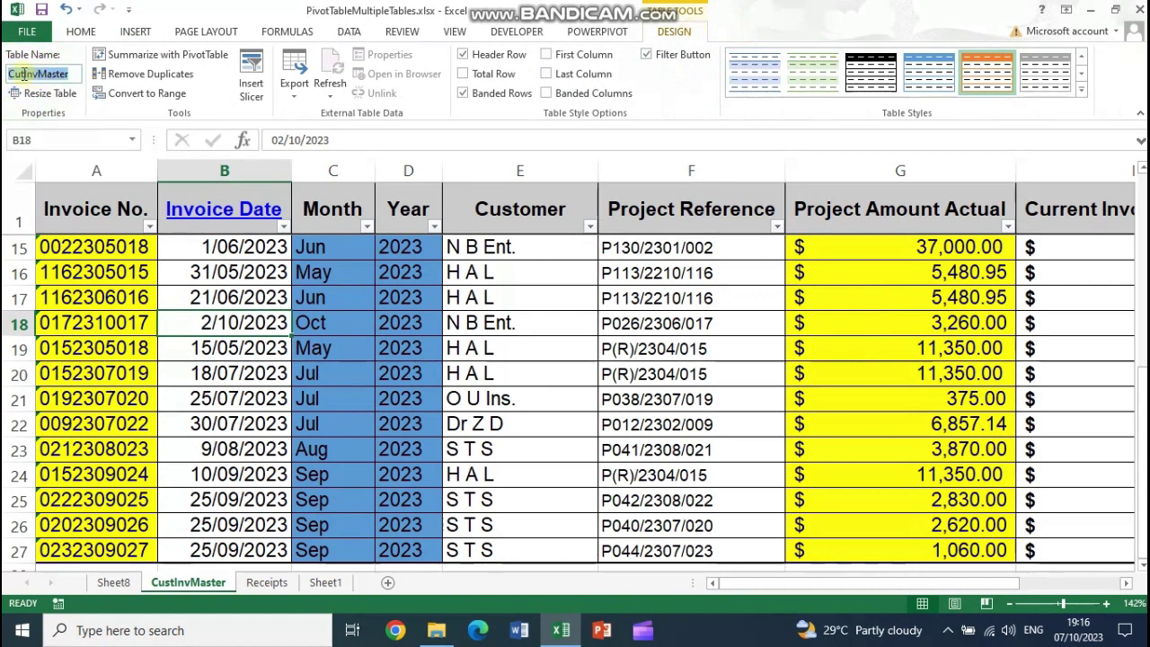
{"action": "left_click", "coordinate": [24, 74]}
{"action": "type", "text": "s"}
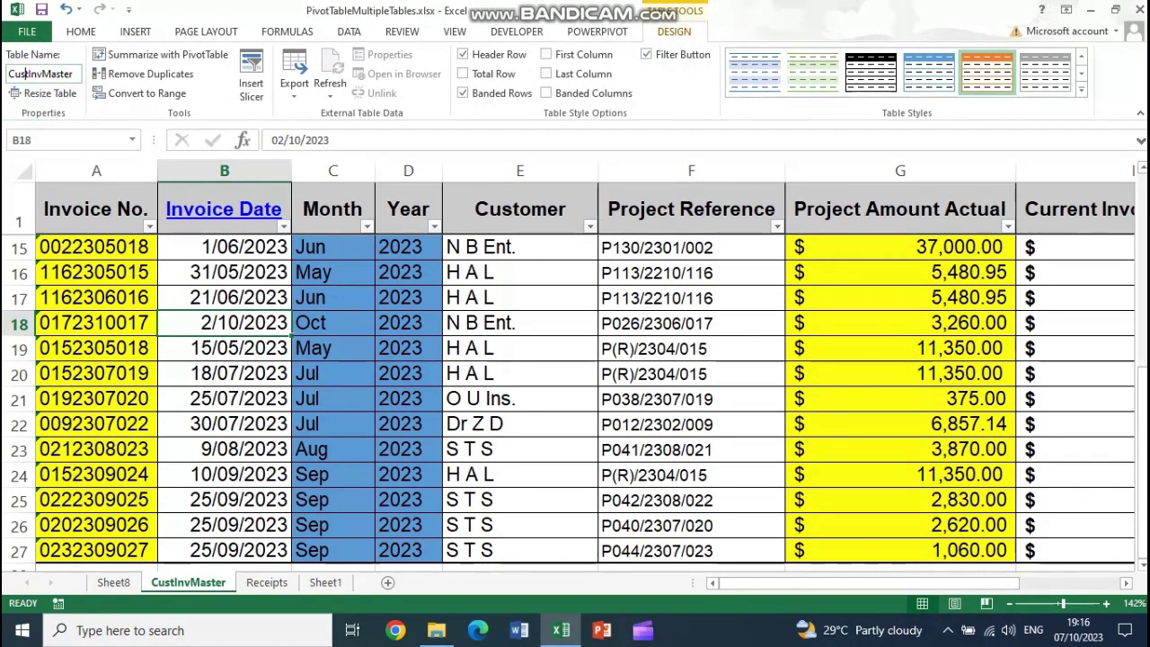
Create a PivotTable at cell A1 of Sheet1 from the CustInvMaster table.
{"action": "left_click", "coordinate": [319, 586]}
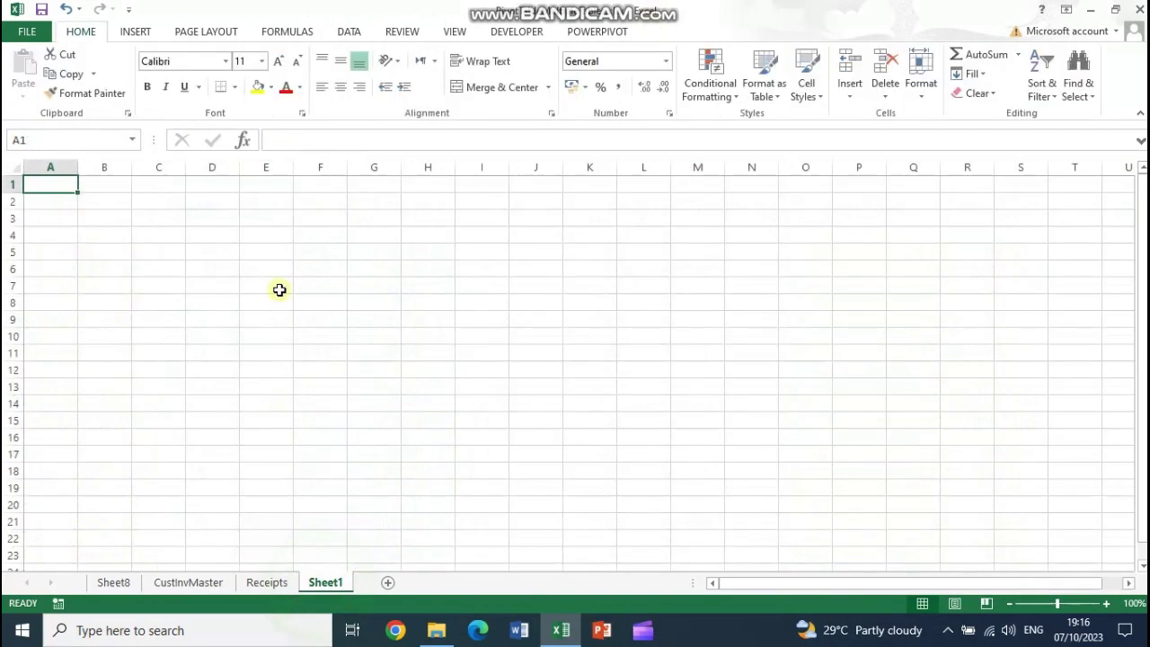
{"action": "left_click", "coordinate": [134, 32]}
{"action": "left_click", "coordinate": [27, 70]}
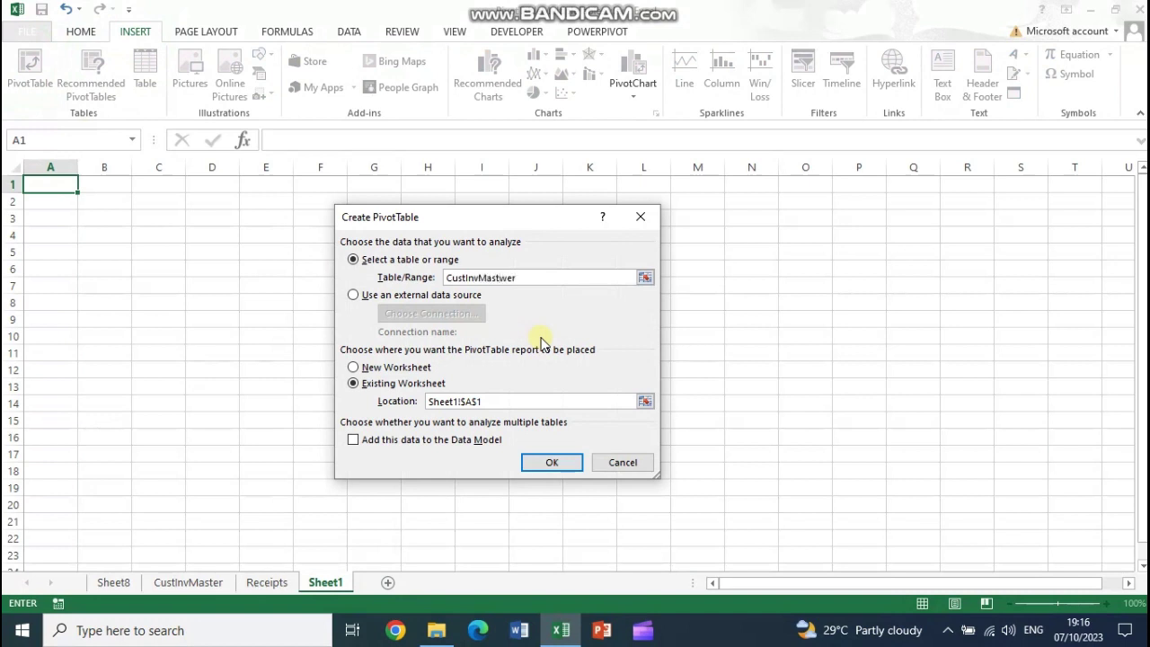
{"action": "type", "text": "CustInvMaster"}
{"action": "key", "text": "Return"}
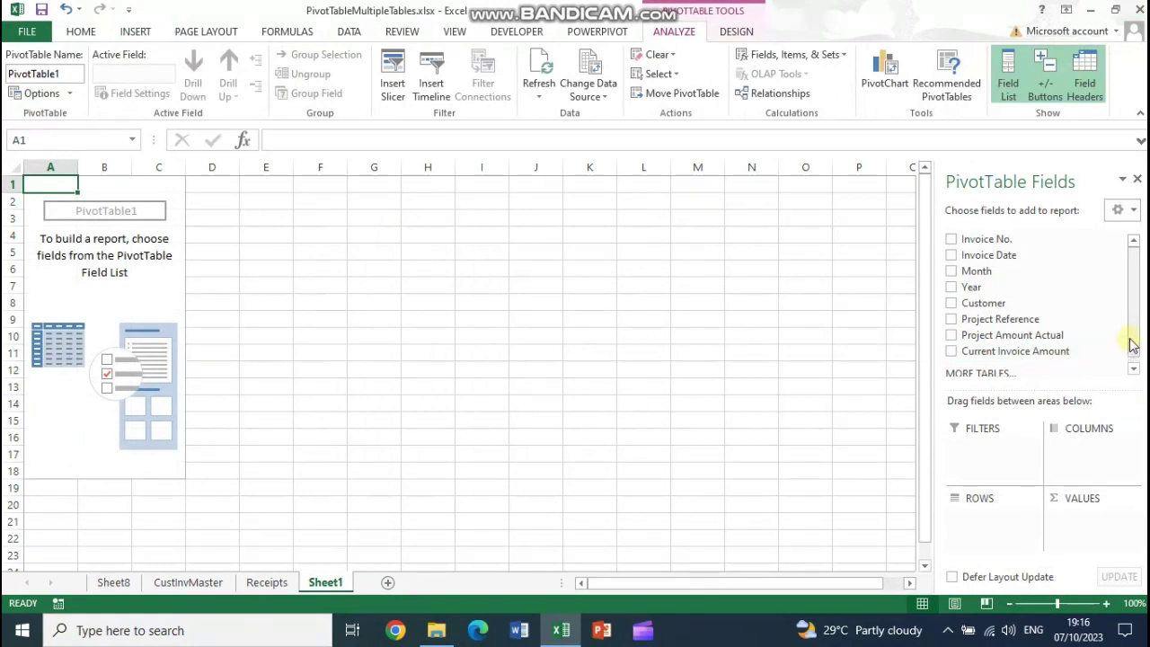
Extend the PivotTable to more tables by creating a new PivotTable that uses the Data Model.
{"action": "left_click_drag", "start_coordinate": [1129, 333], "coordinate": [1130, 365]}
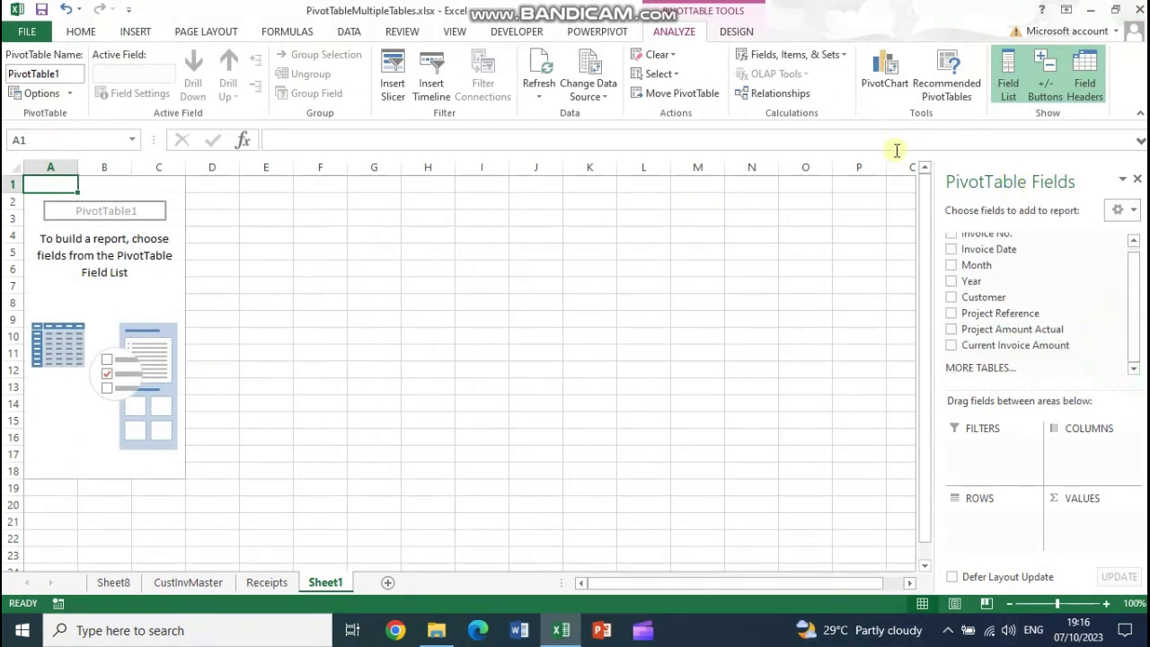
{"action": "left_click", "coordinate": [1133, 242]}
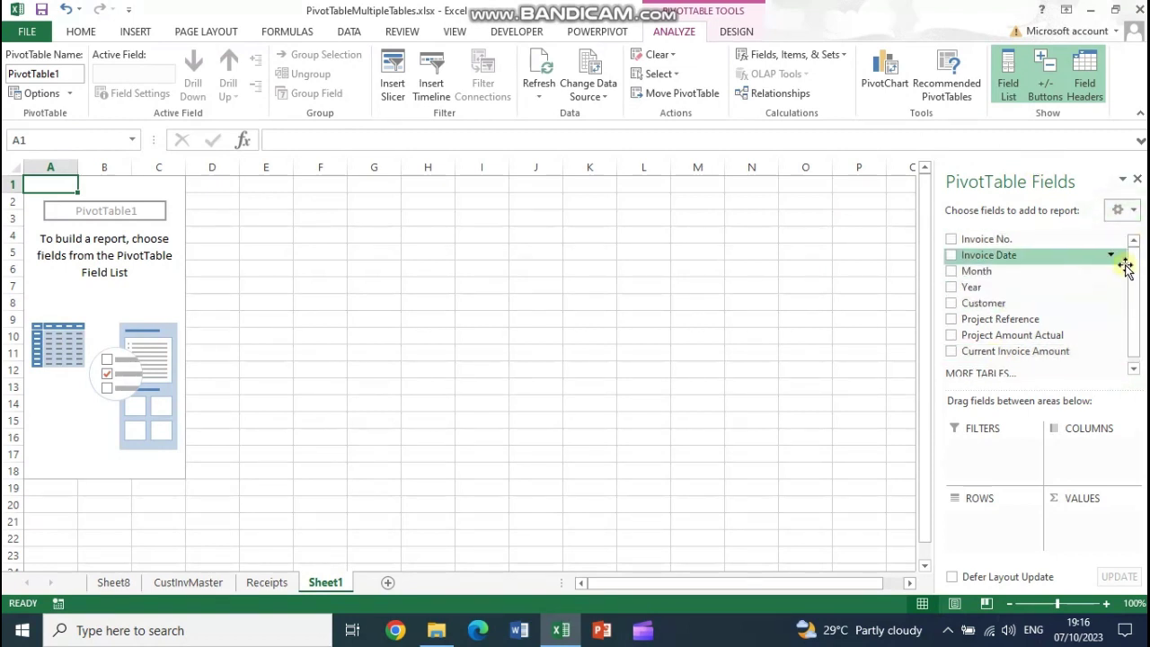
{"action": "left_click_drag", "start_coordinate": [1133, 267], "coordinate": [1138, 327]}
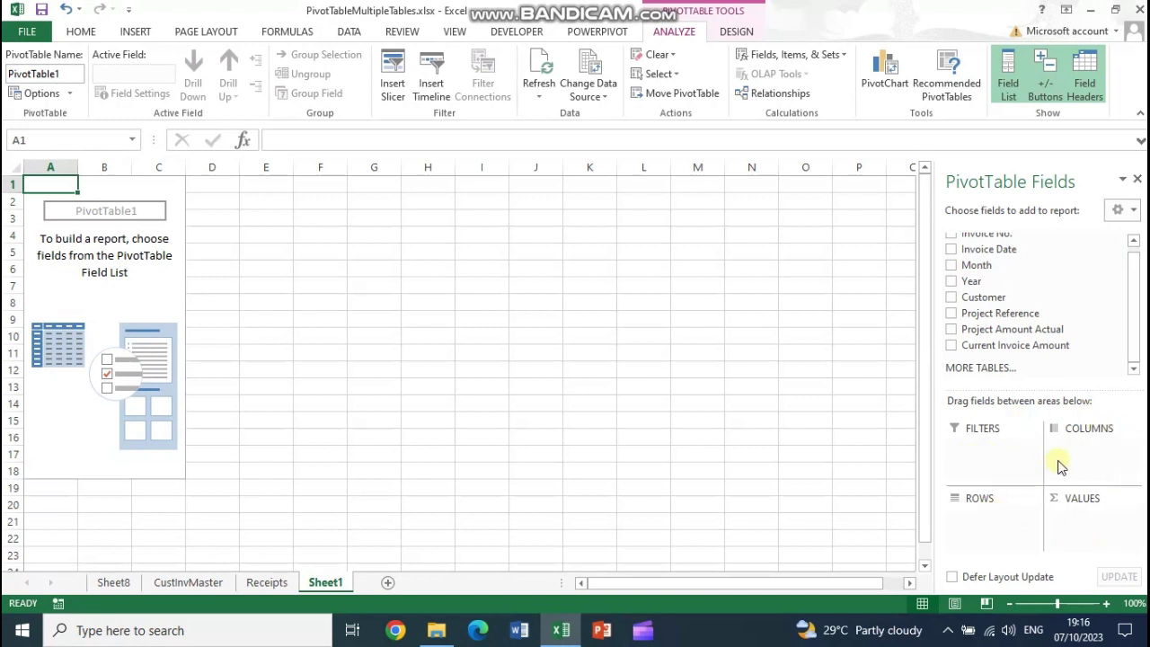
{"action": "left_click", "coordinate": [980, 371]}
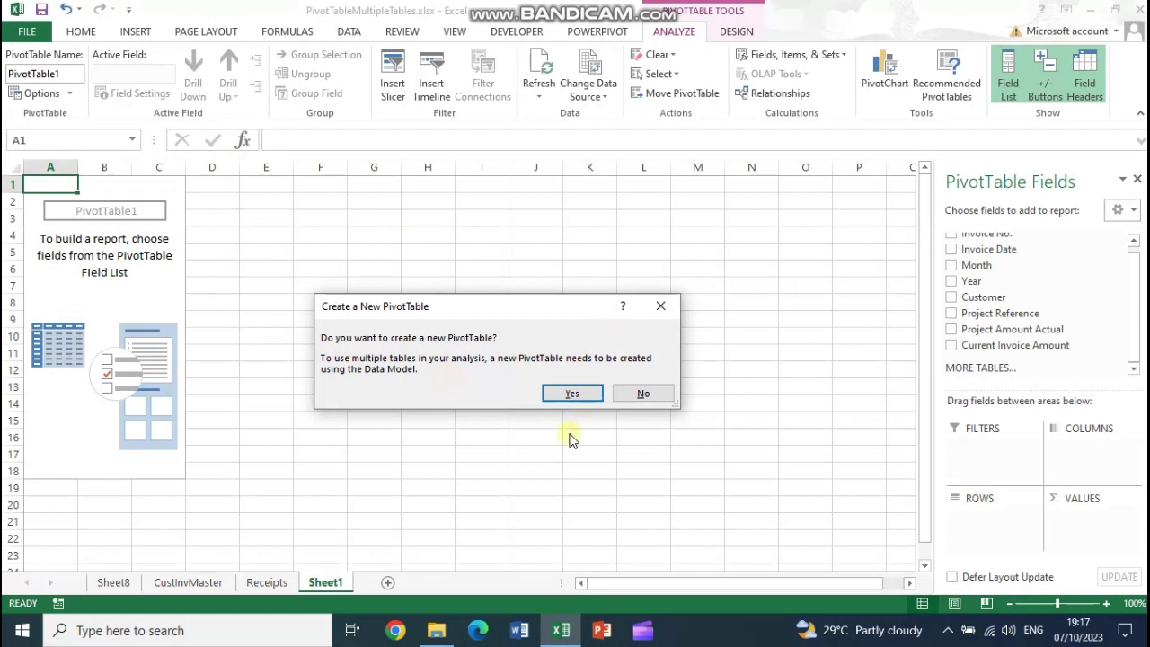
{"action": "left_click", "coordinate": [577, 394]}
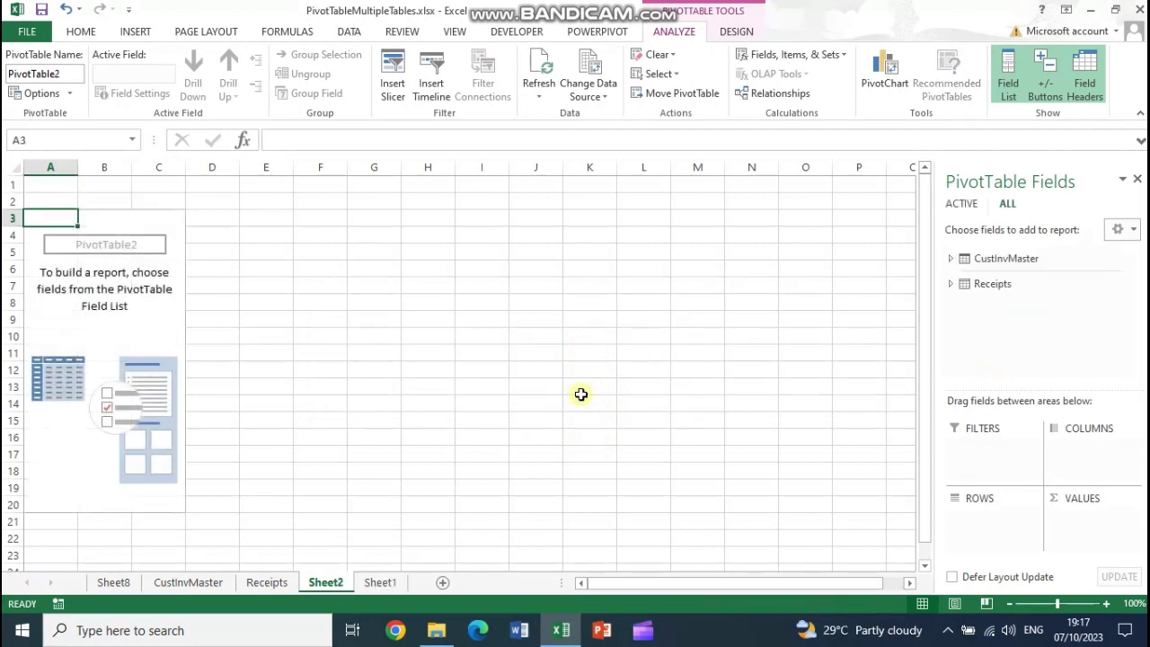
{"action": "left_click", "coordinate": [1014, 262]}
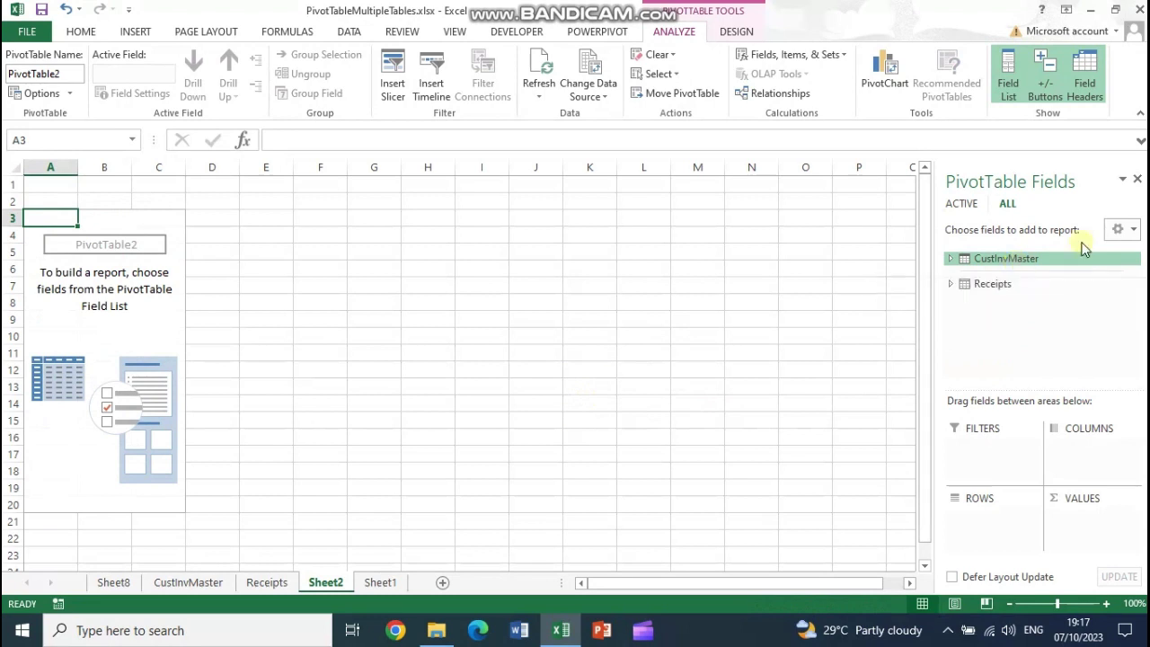
{"action": "left_click", "coordinate": [369, 582]}
{"action": "left_click", "coordinate": [326, 583]}
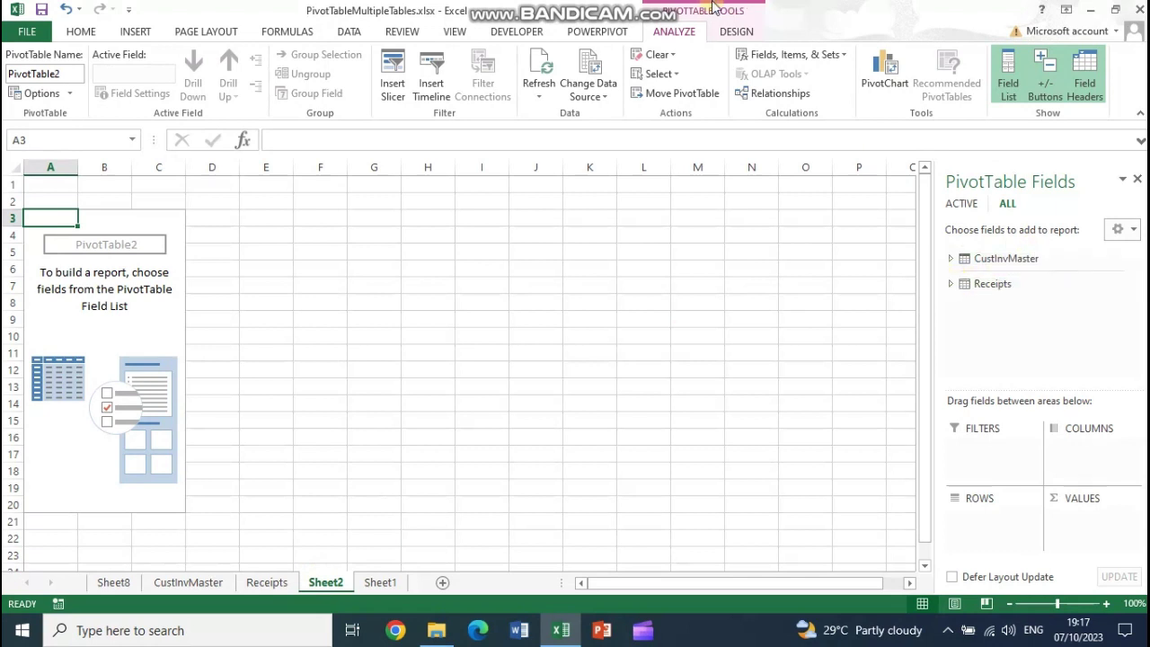
{"action": "mouse_move", "coordinate": [706, 7]}
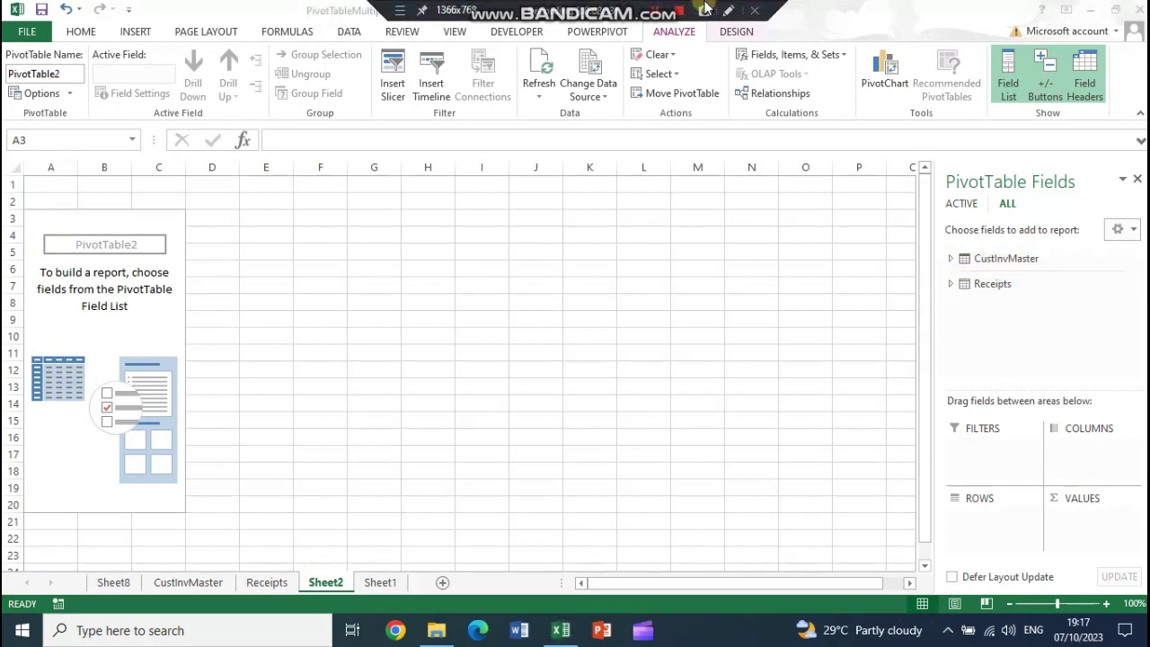
Add the CustInvMaster table's Customer and Project Reference fields to the PivotTable rows, with Customer above Project Reference.
{"action": "left_click", "coordinate": [952, 285]}
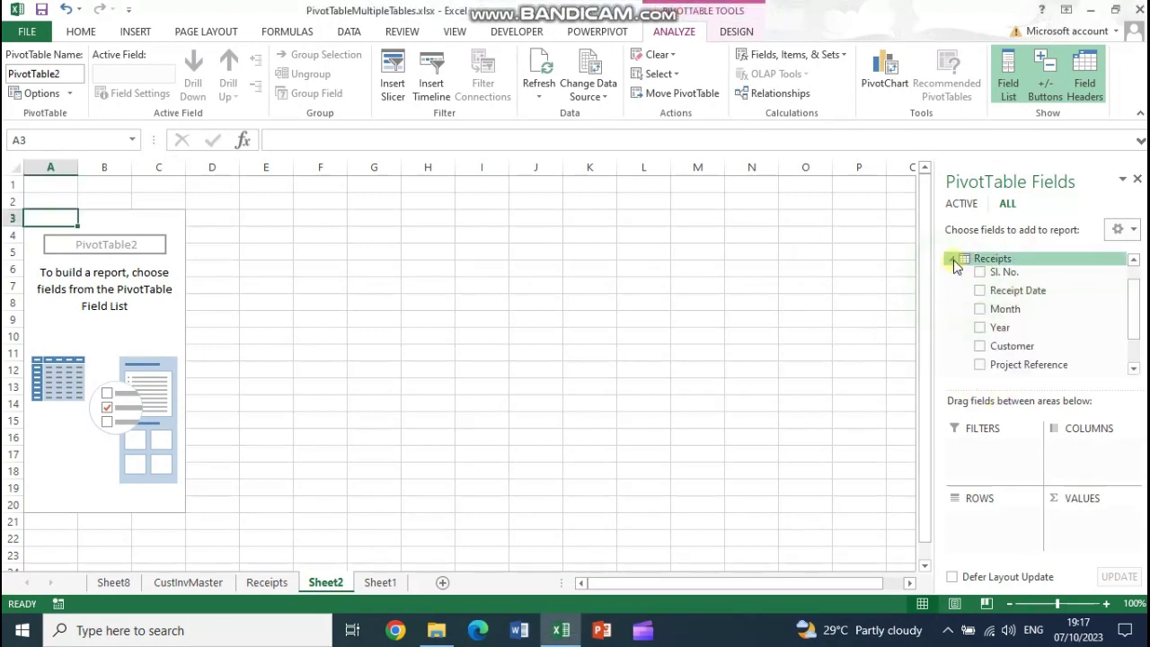
{"action": "left_click", "coordinate": [952, 259]}
{"action": "left_click", "coordinate": [954, 259]}
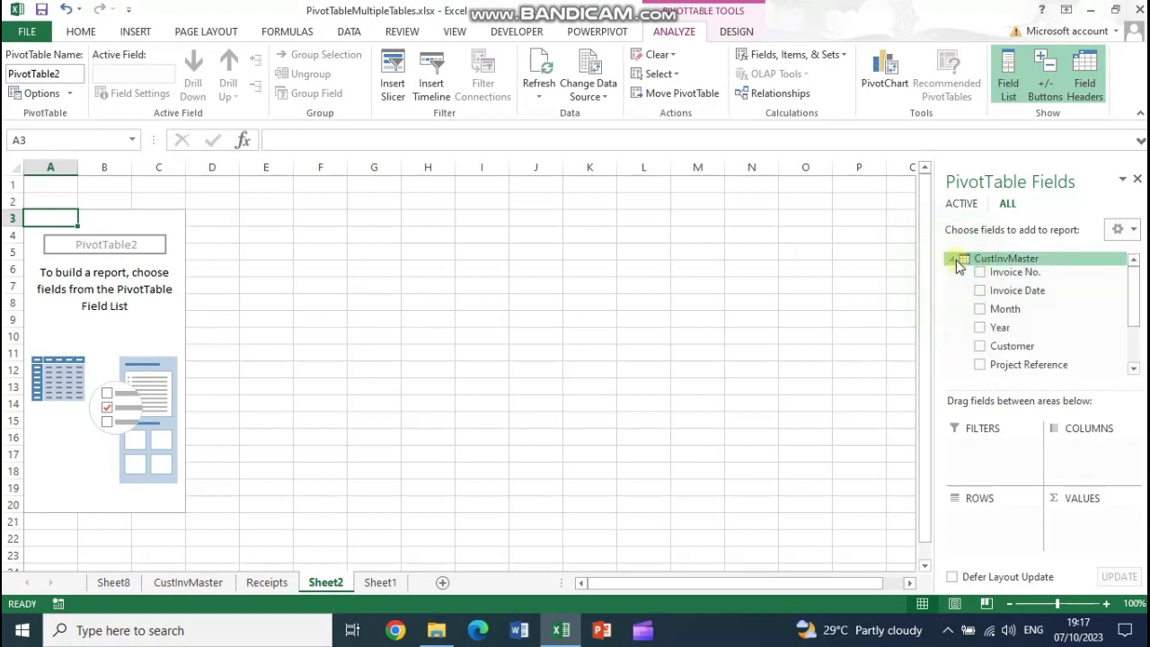
{"action": "left_click_drag", "start_coordinate": [1133, 296], "coordinate": [1130, 313]}
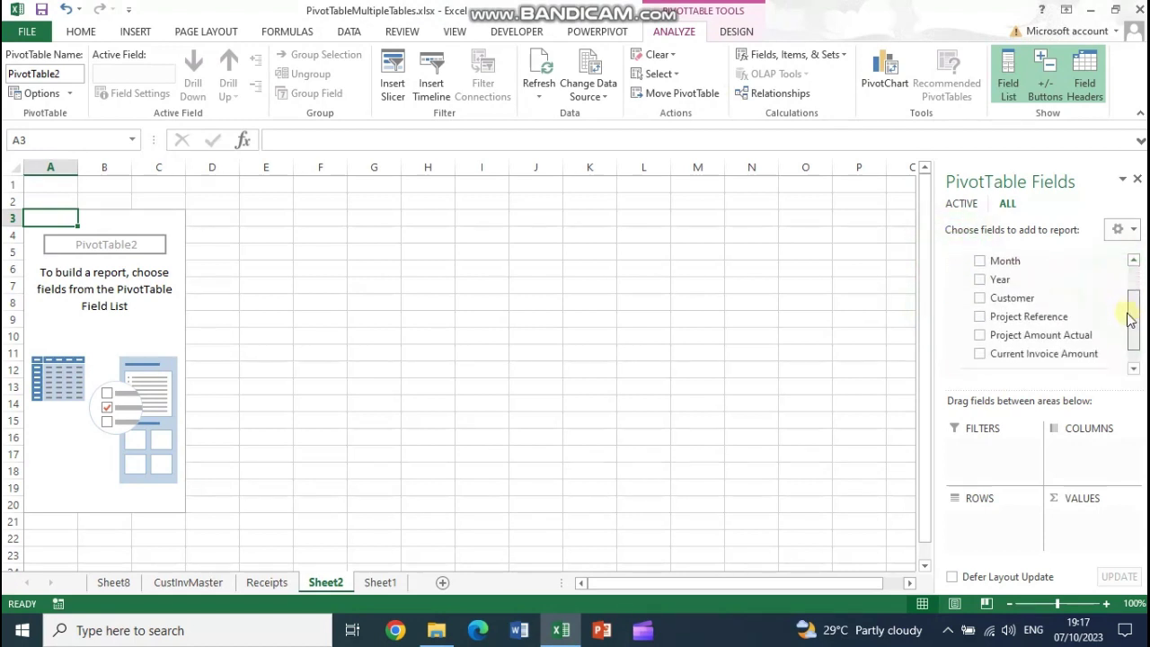
{"action": "left_click", "coordinate": [981, 317]}
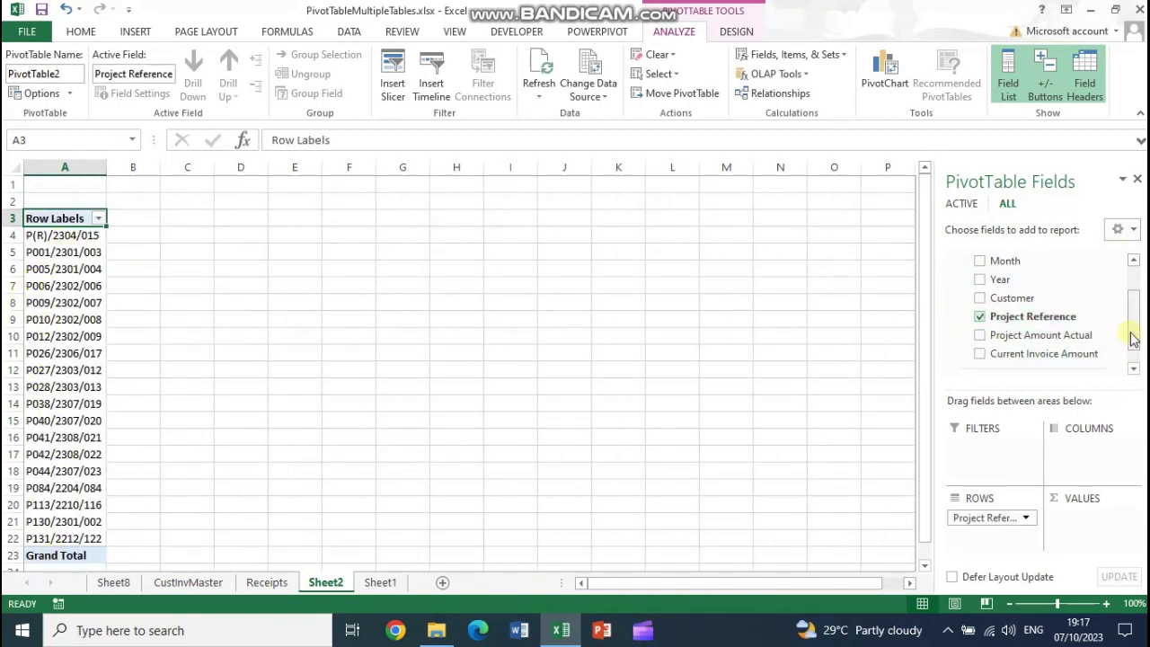
{"action": "scroll", "coordinate": [1131, 335], "scroll_direction": "up", "scroll_amount": 1}
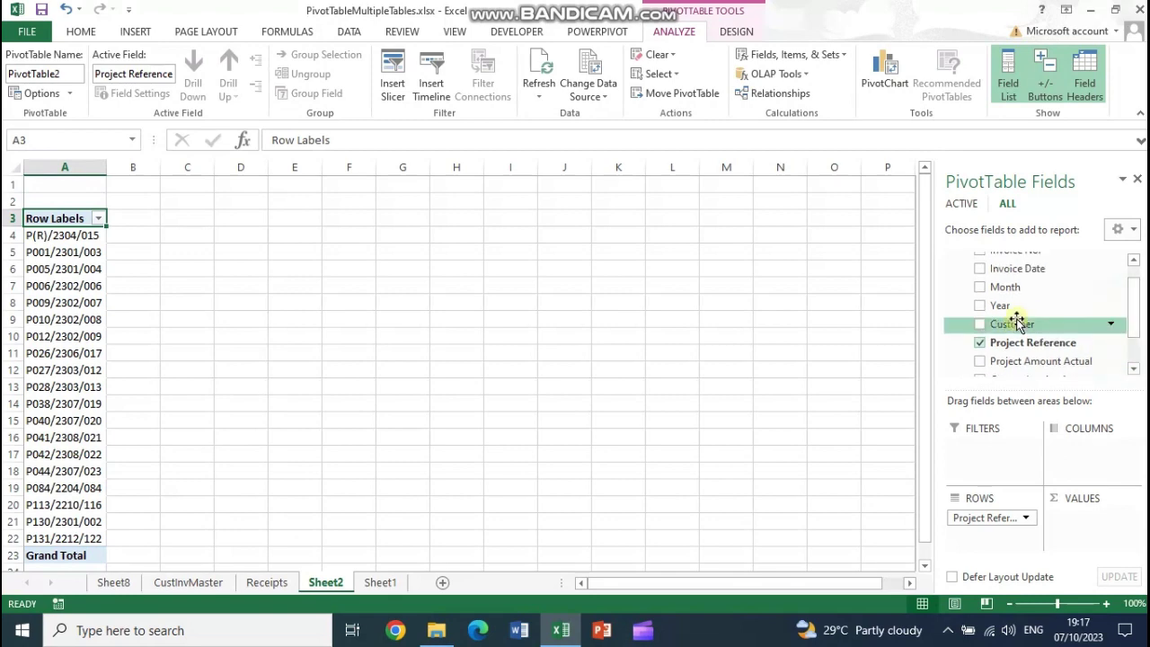
{"action": "left_click", "coordinate": [979, 324]}
{"action": "mouse_move", "coordinate": [984, 534]}
{"action": "left_mouse_down"}
{"action": "mouse_move", "coordinate": [996, 524]}
{"action": "mouse_move", "coordinate": [984, 530]}
{"action": "left_mouse_up"}
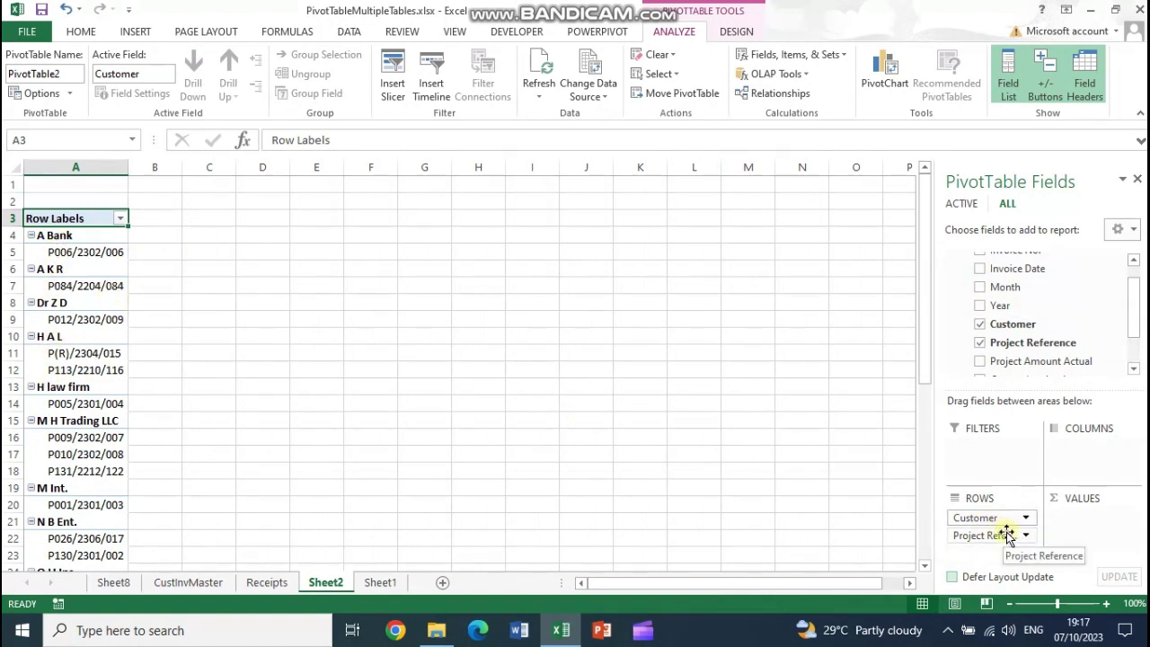
Add the CustInvMaster table's Invoice No. field to the PivotTable rows below Project Reference and review the invoice listing.
{"action": "left_click_drag", "start_coordinate": [1133, 306], "coordinate": [1132, 285]}
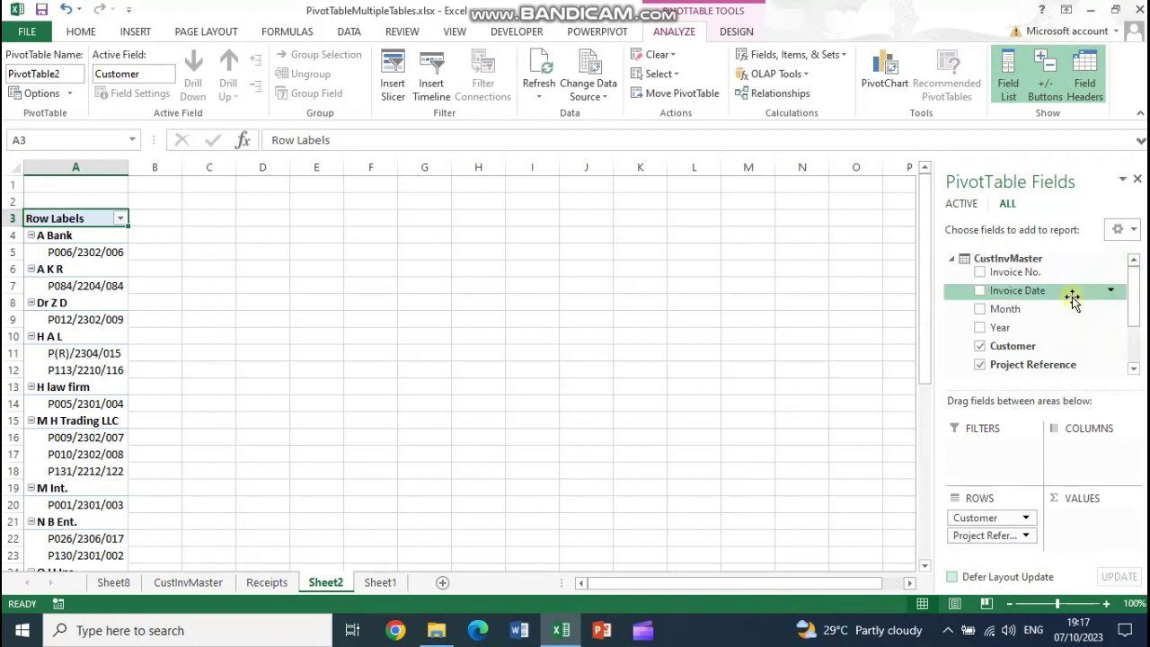
{"action": "left_click", "coordinate": [980, 272]}
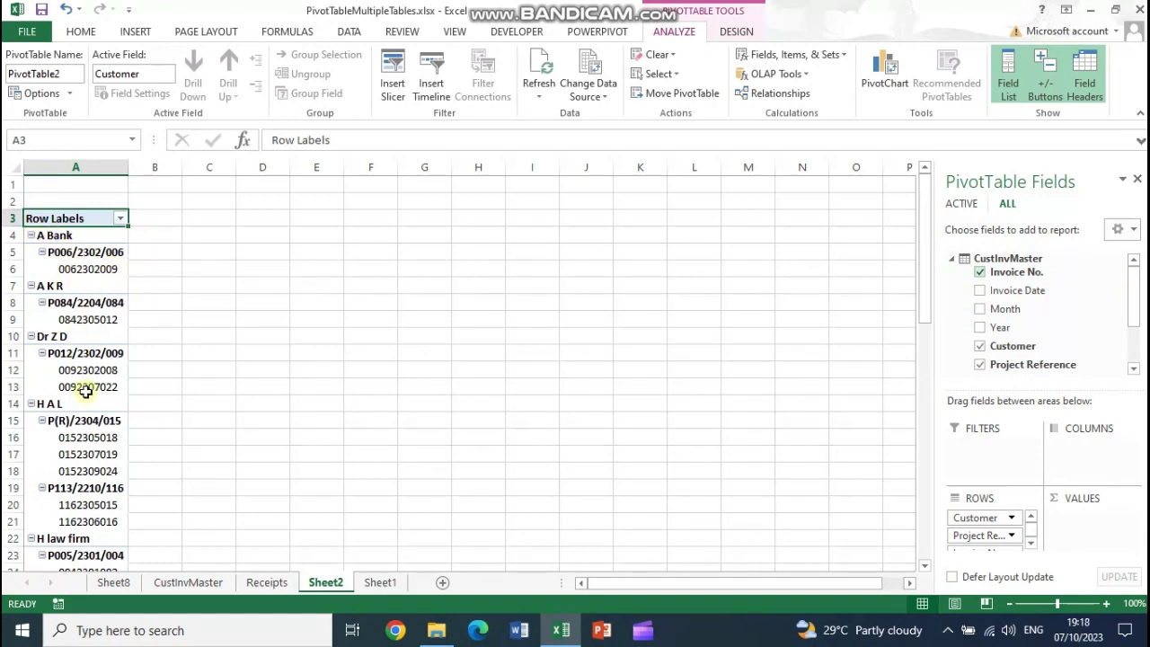
{"action": "scroll", "coordinate": [97, 403], "scroll_direction": "down", "scroll_amount": 1}
{"action": "scroll", "coordinate": [97, 403], "scroll_direction": "down", "scroll_amount": 1}
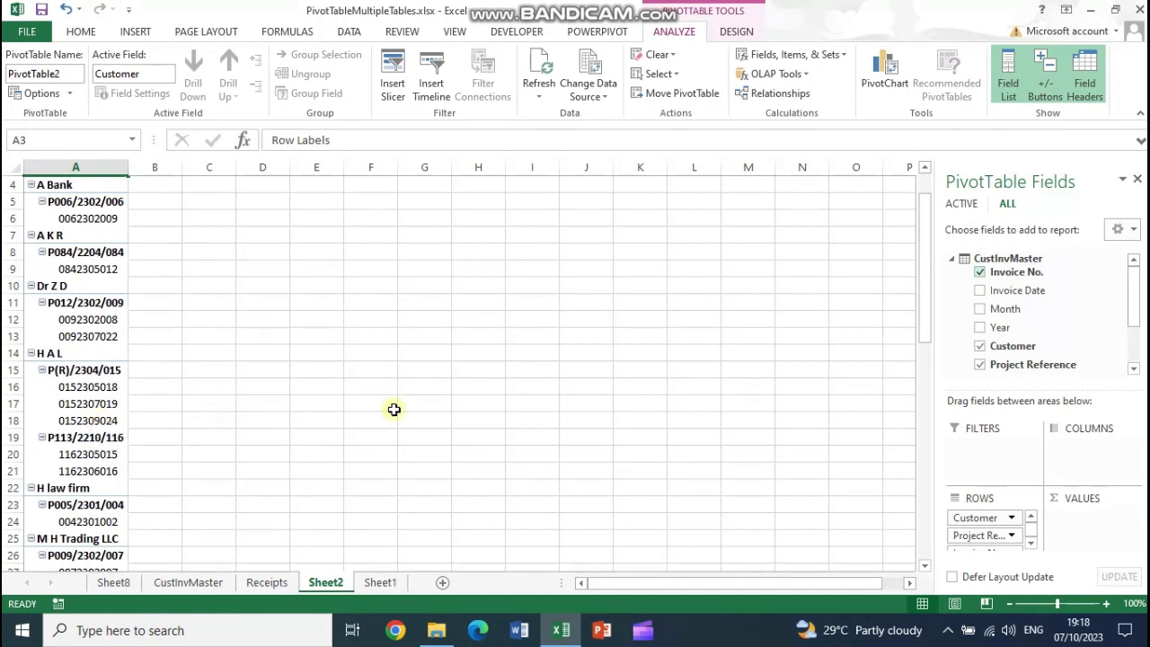
Add the CustInvMaster table's Current Invoice Amount field to the PivotTable values as a sum.
{"action": "left_click_drag", "start_coordinate": [1139, 294], "coordinate": [1134, 314]}
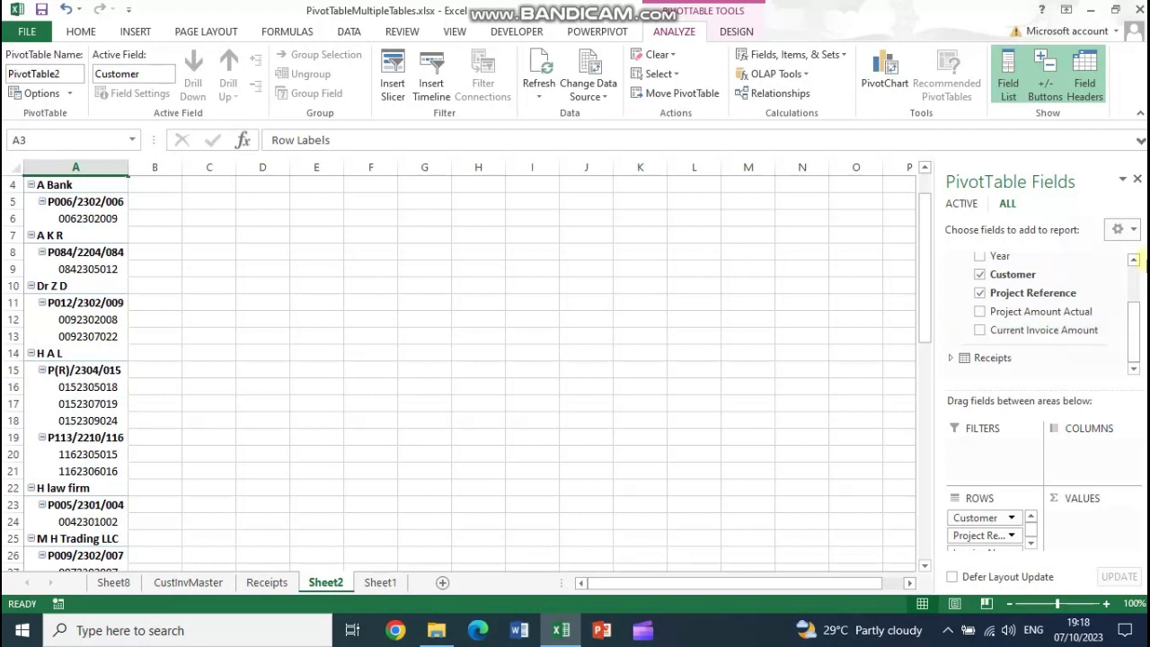
{"action": "mouse_move", "coordinate": [1134, 330]}
{"action": "left_mouse_down"}
{"action": "mouse_move", "coordinate": [1133, 278]}
{"action": "mouse_move", "coordinate": [1130, 334]}
{"action": "left_mouse_up"}
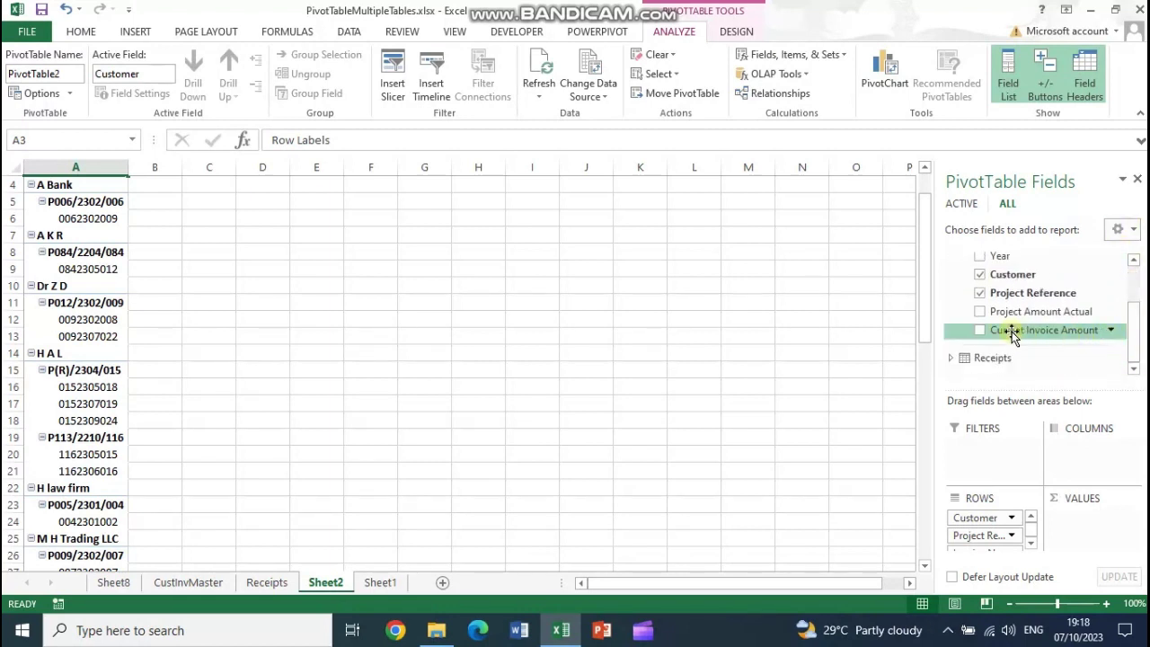
{"action": "left_click_drag", "start_coordinate": [991, 332], "coordinate": [1087, 519]}
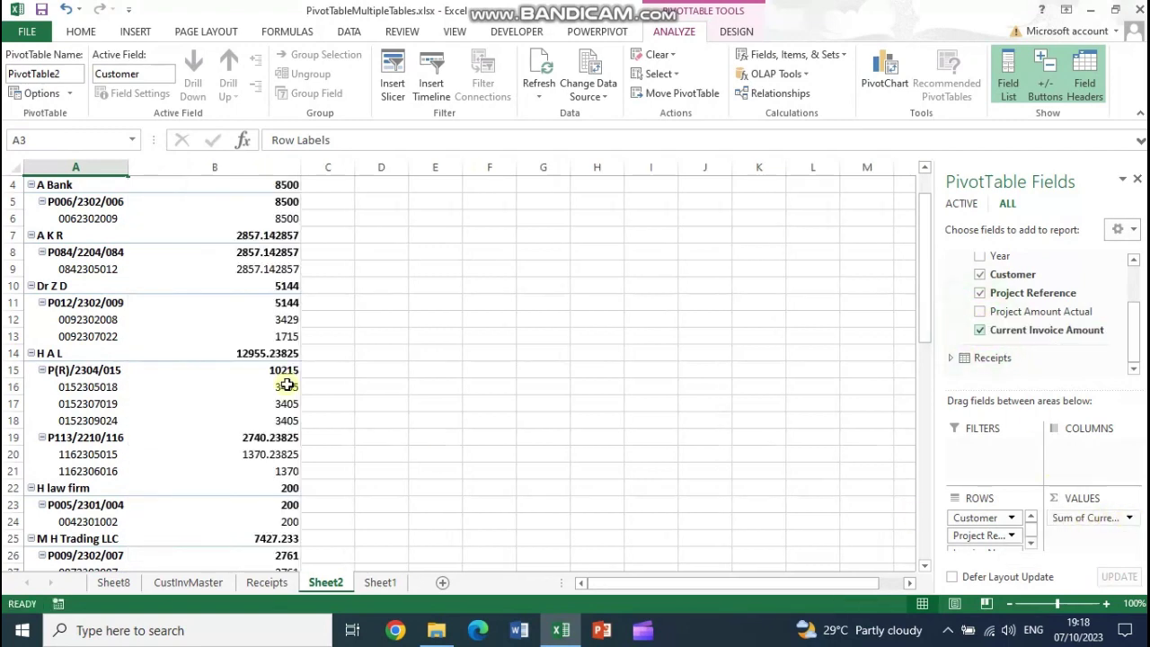
{"action": "scroll", "coordinate": [403, 367], "scroll_direction": "up", "scroll_amount": 1}
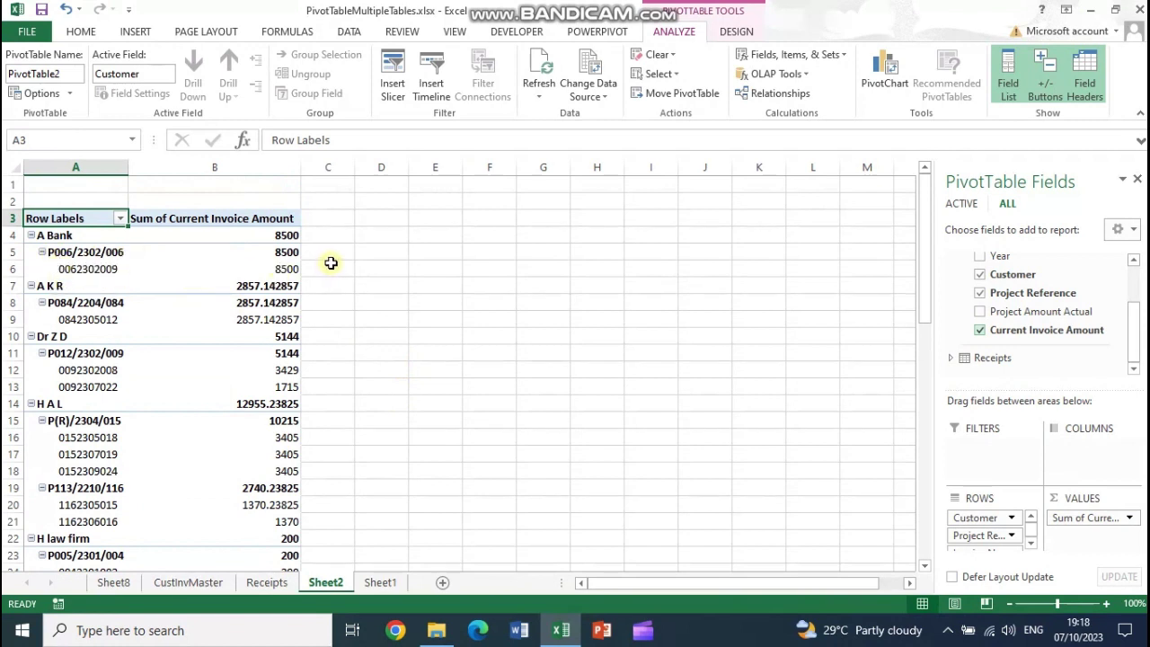
Add the Receipts table's RECEIVED AMOUNT field to the PivotTable values and widen the field list.
{"action": "left_click", "coordinate": [1134, 353]}
{"action": "left_click_drag", "start_coordinate": [1135, 353], "coordinate": [1122, 288]}
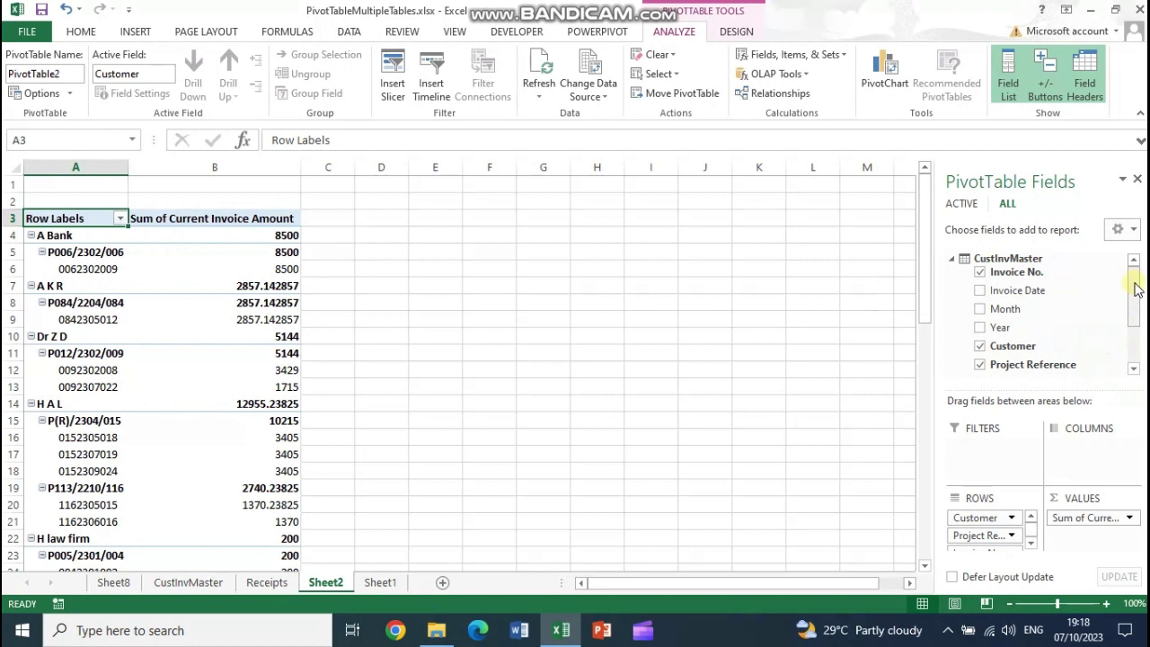
{"action": "left_click_drag", "start_coordinate": [1137, 287], "coordinate": [1135, 328]}
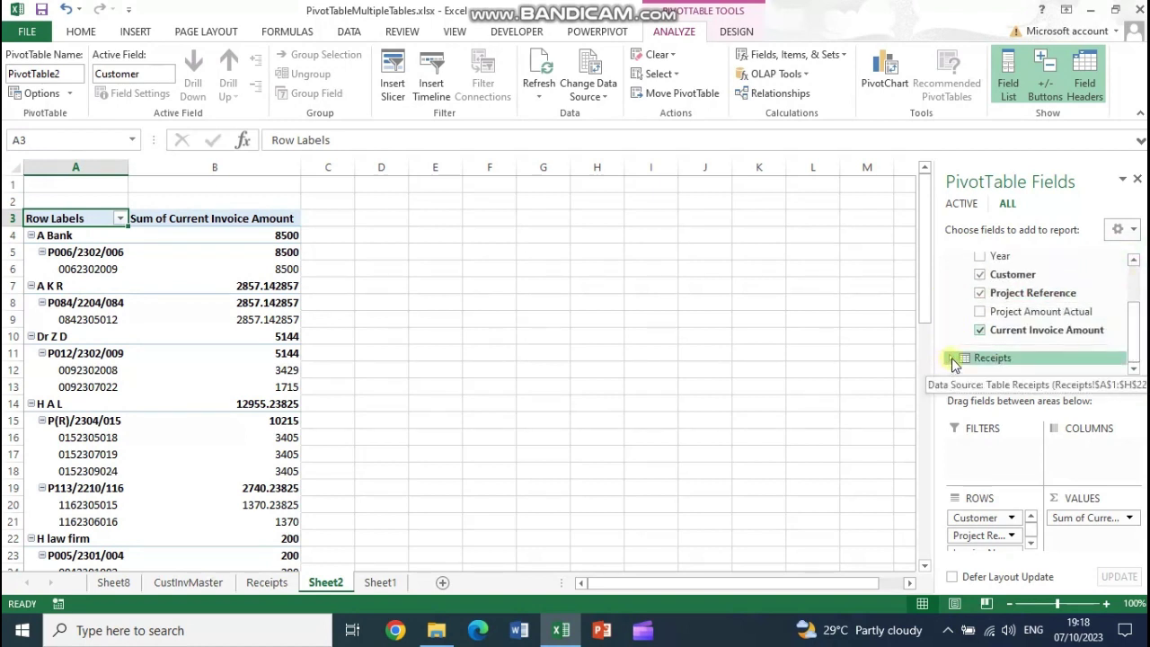
{"action": "left_click", "coordinate": [954, 360]}
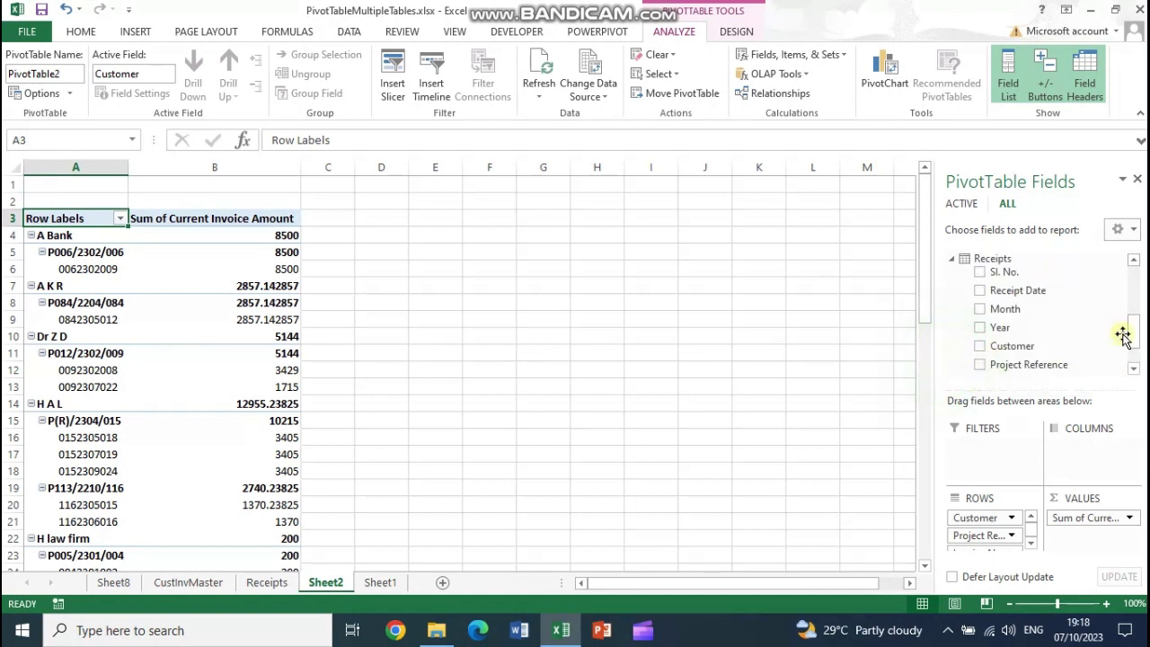
{"action": "left_click_drag", "start_coordinate": [1135, 326], "coordinate": [1137, 359]}
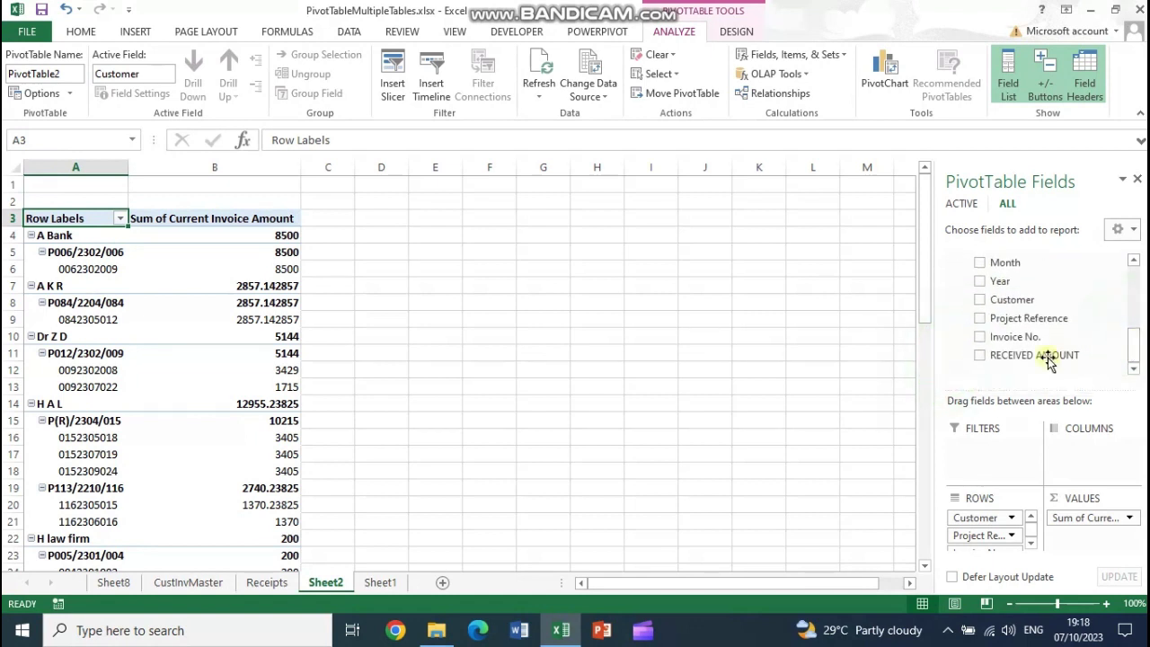
{"action": "left_click", "coordinate": [981, 356]}
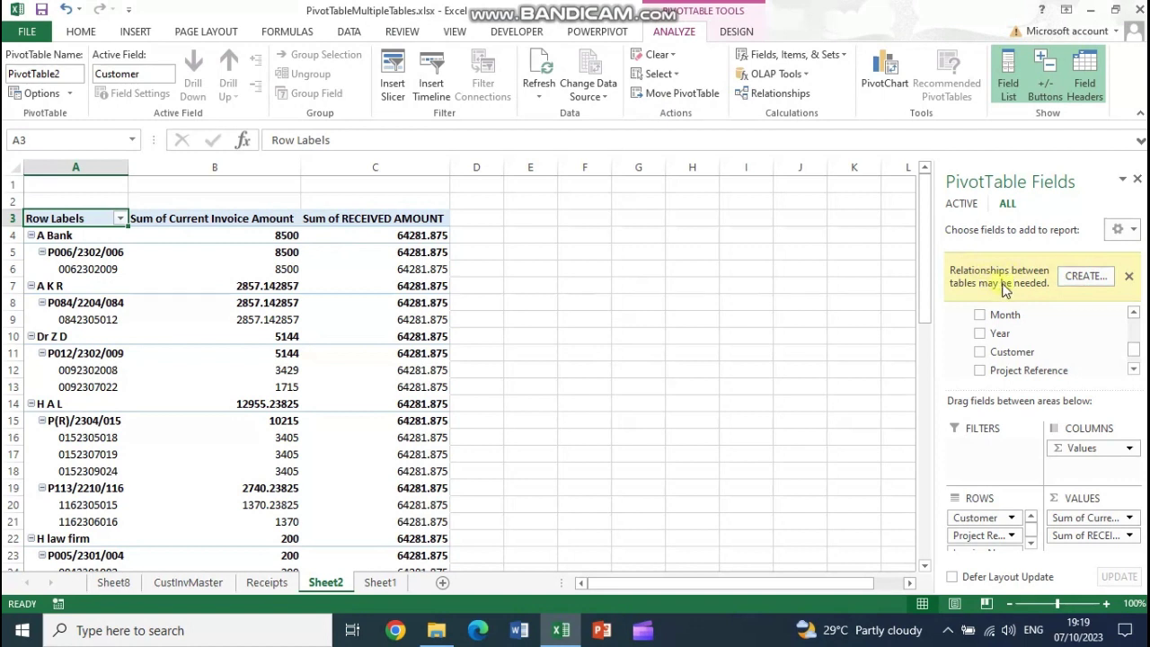
{"action": "left_click_drag", "start_coordinate": [937, 280], "coordinate": [690, 278]}
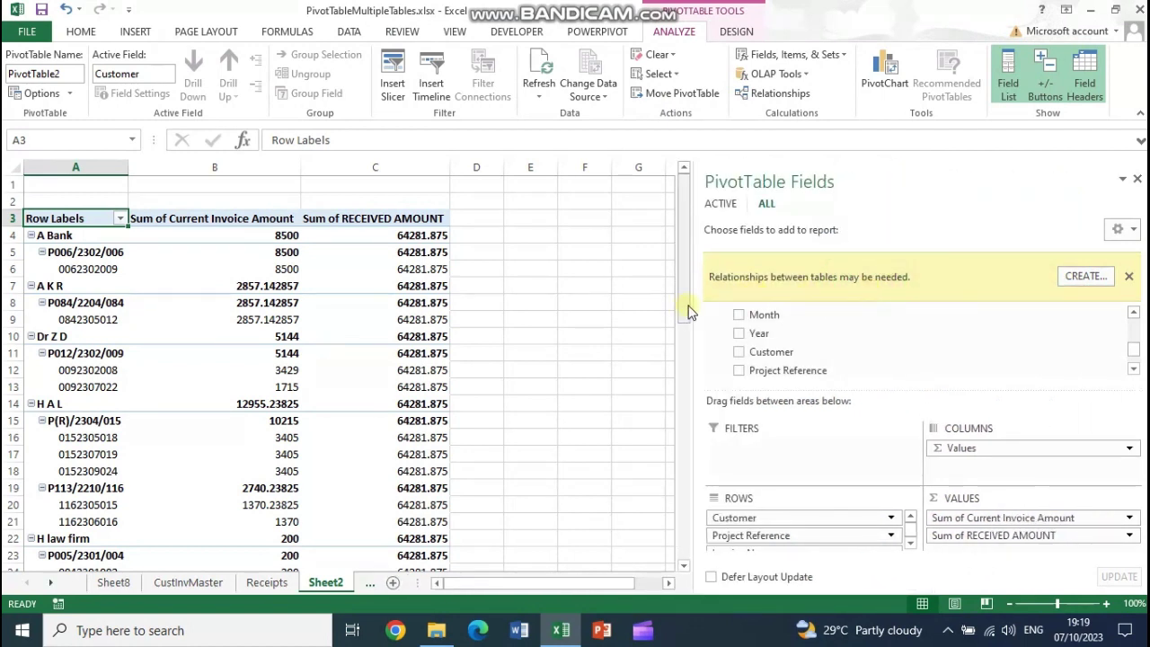
{"action": "left_click_drag", "start_coordinate": [688, 306], "coordinate": [888, 305]}
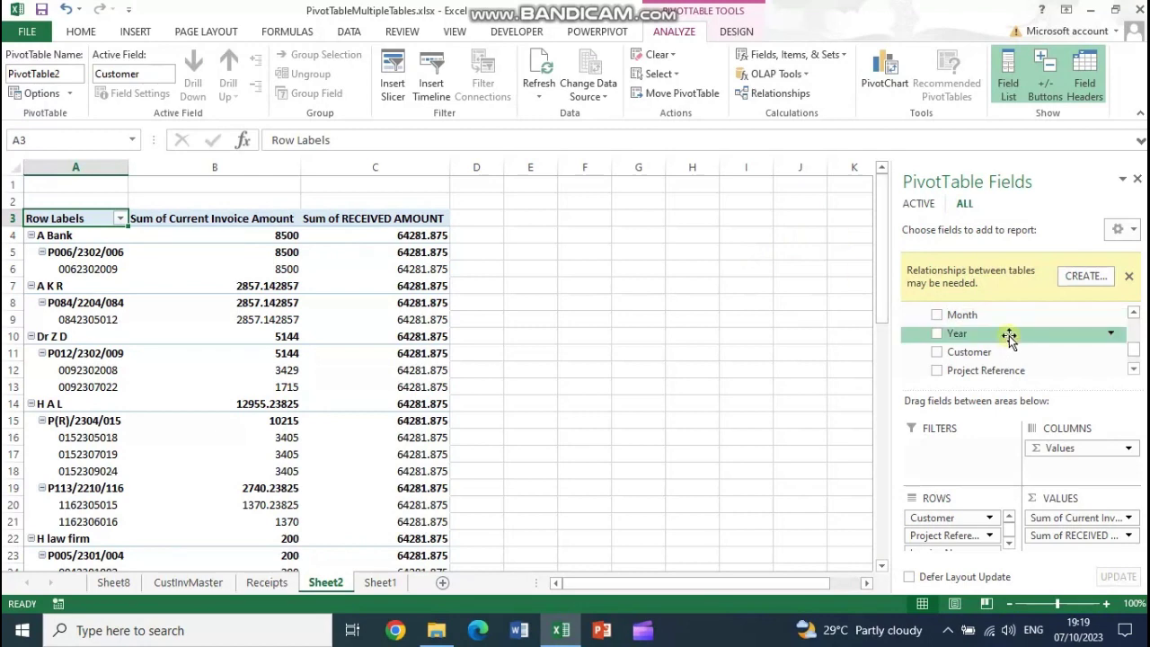
Create a relationship from the Receipts table's Invoice No. foreign column to the CustInvMaster table's Invoice No. primary column.
{"action": "left_click", "coordinate": [1084, 279]}
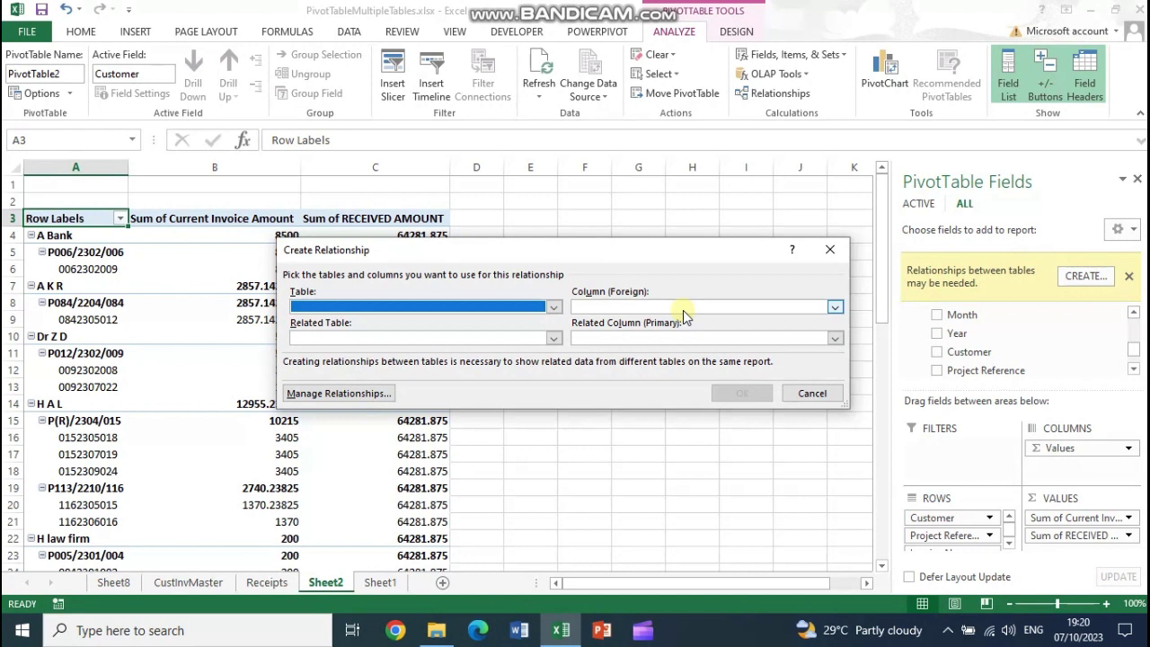
{"action": "left_click", "coordinate": [683, 308]}
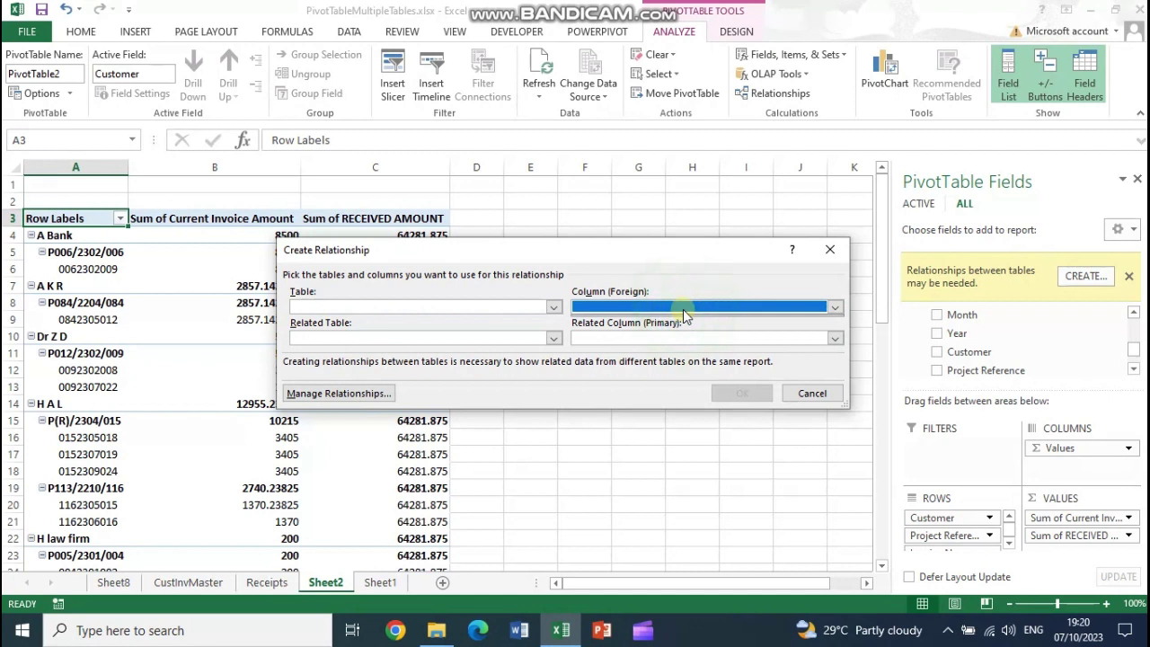
{"action": "left_click", "coordinate": [553, 310]}
{"action": "left_click", "coordinate": [406, 338]}
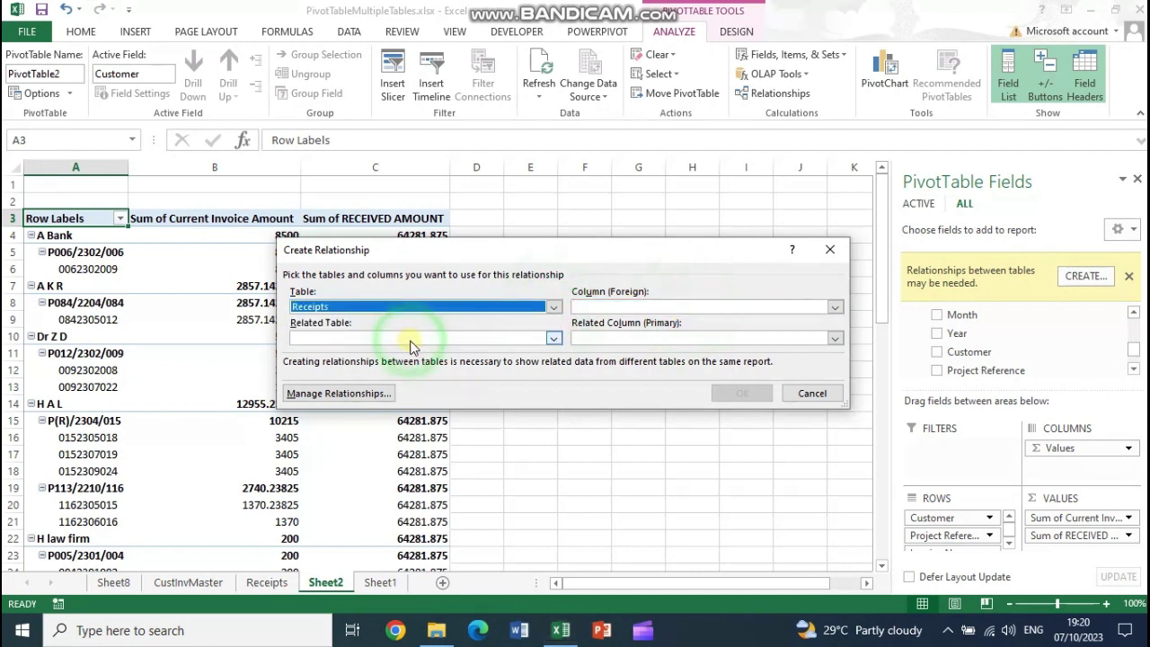
{"action": "left_click", "coordinate": [661, 310]}
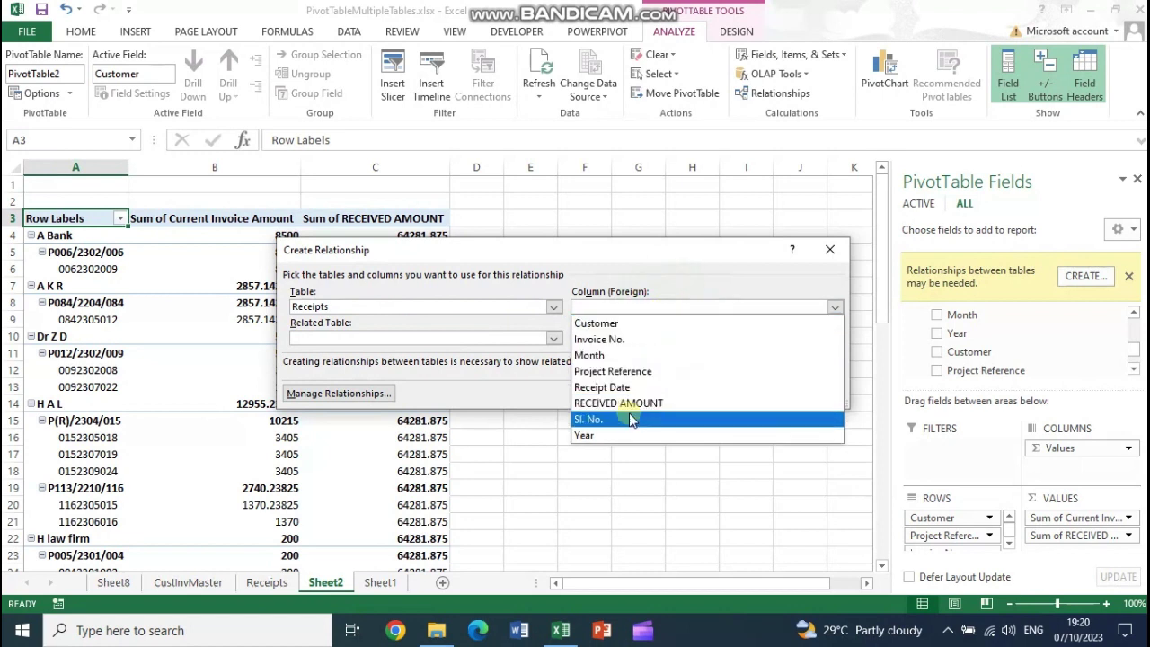
{"action": "left_click", "coordinate": [617, 341]}
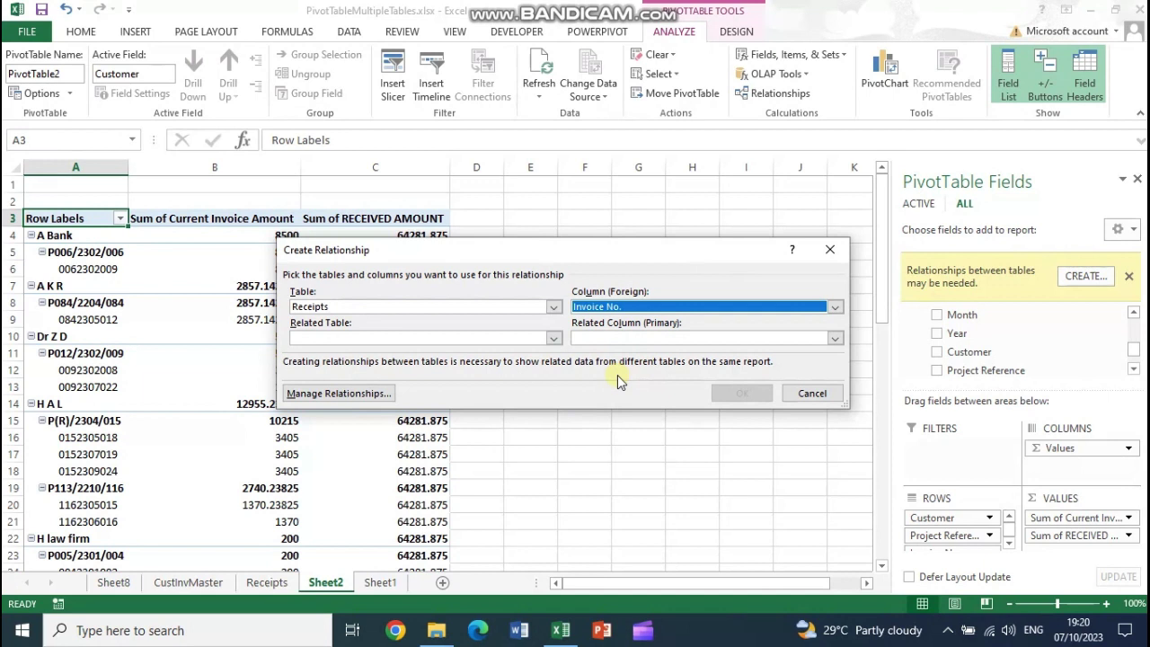
{"action": "left_click", "coordinate": [555, 339]}
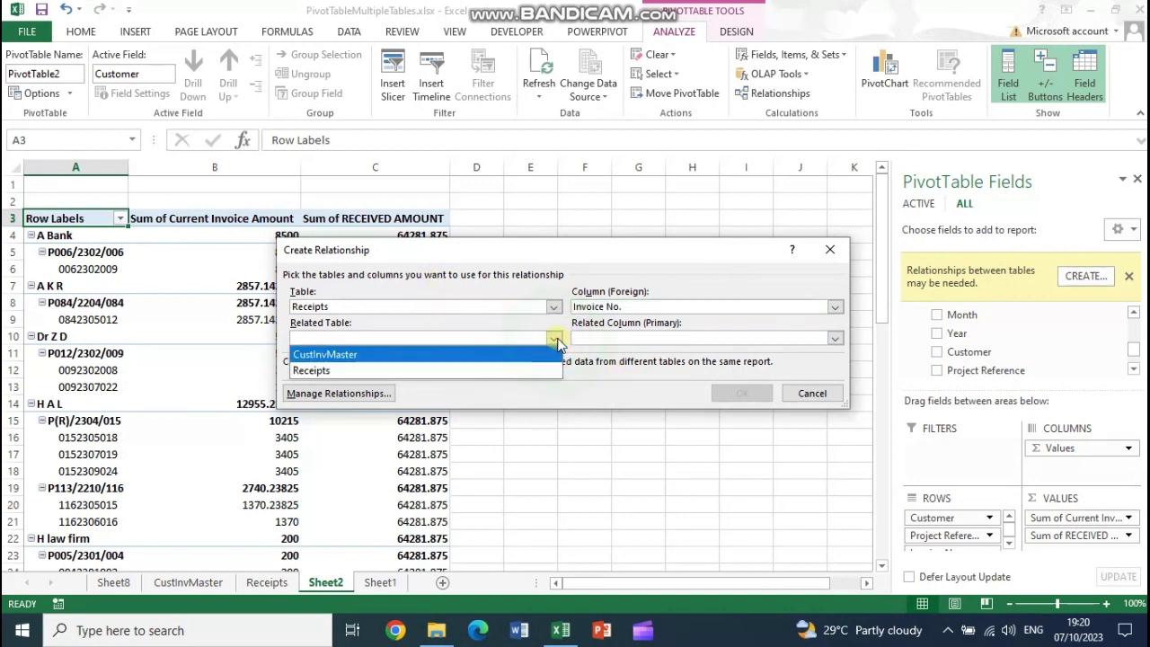
{"action": "left_click", "coordinate": [411, 356]}
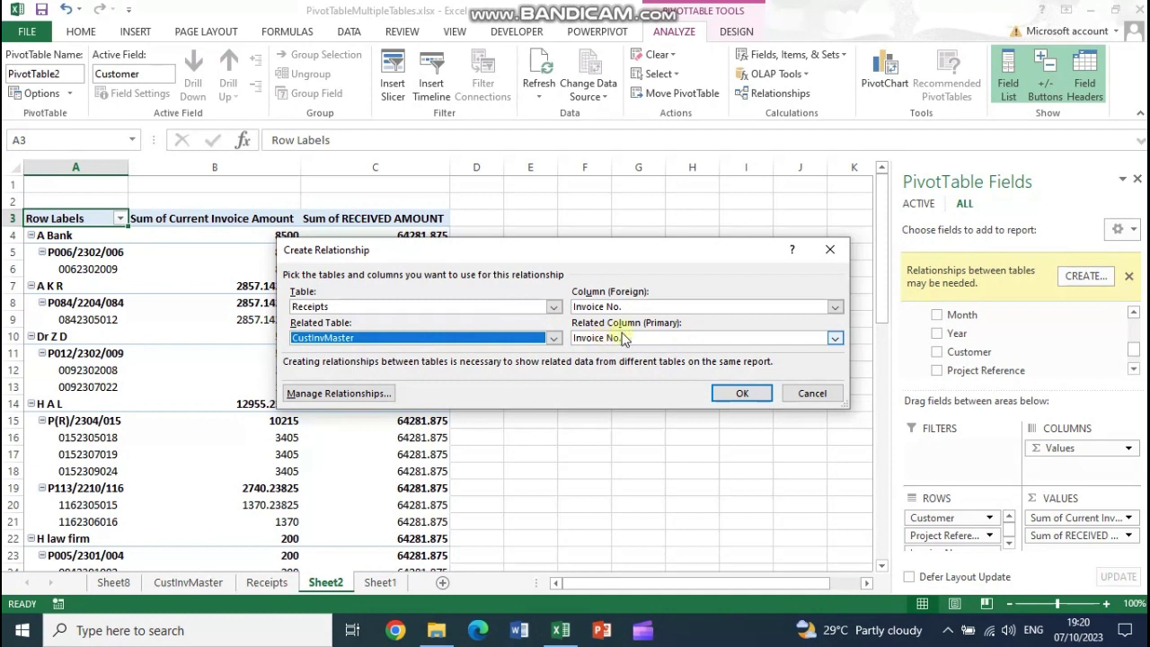
{"action": "left_click", "coordinate": [728, 395]}
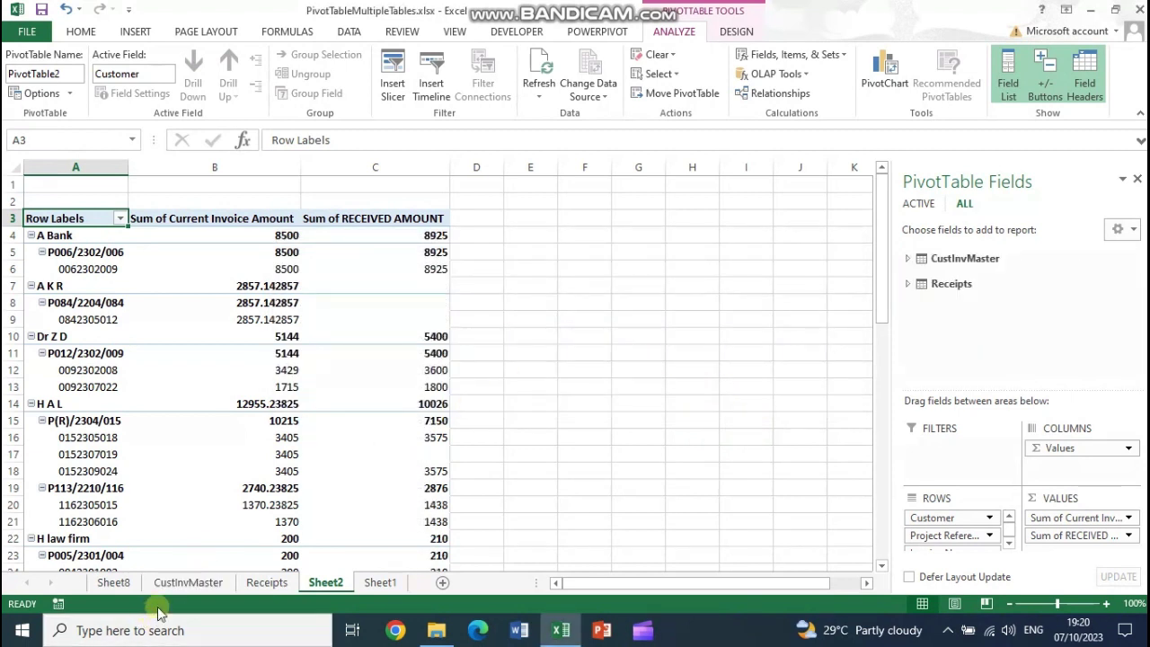
Check the Invoice No. column on the CustInvMaster sheet and return to the PivotTable on Sheet2.
{"action": "left_click", "coordinate": [188, 585]}
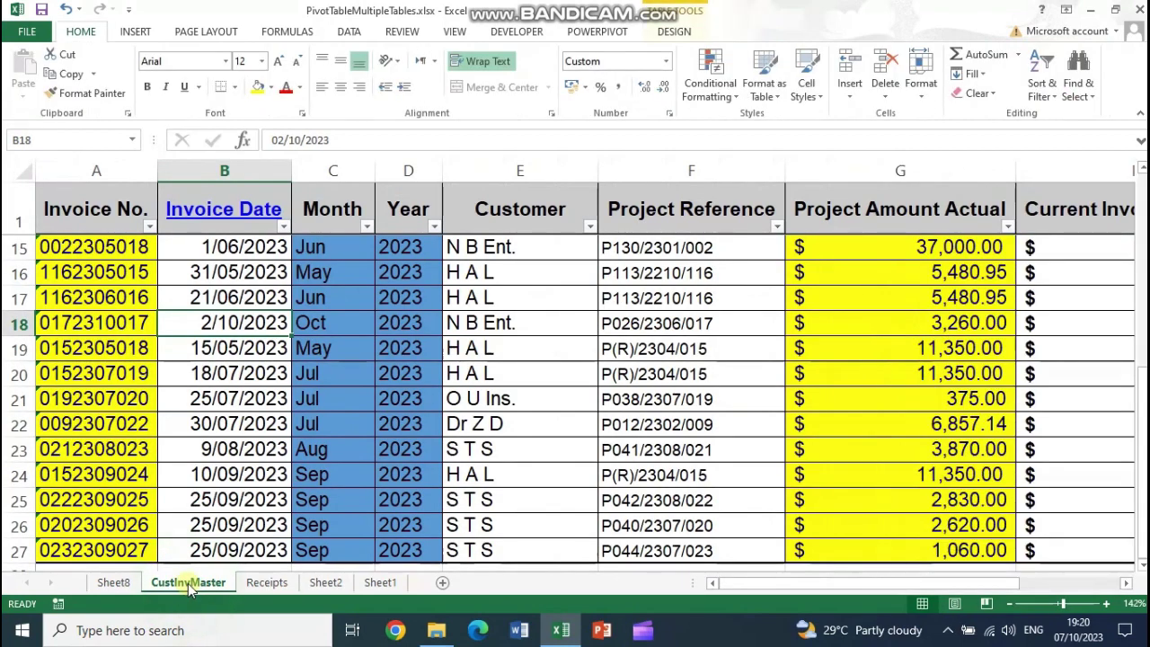
{"action": "left_click", "coordinate": [66, 164]}
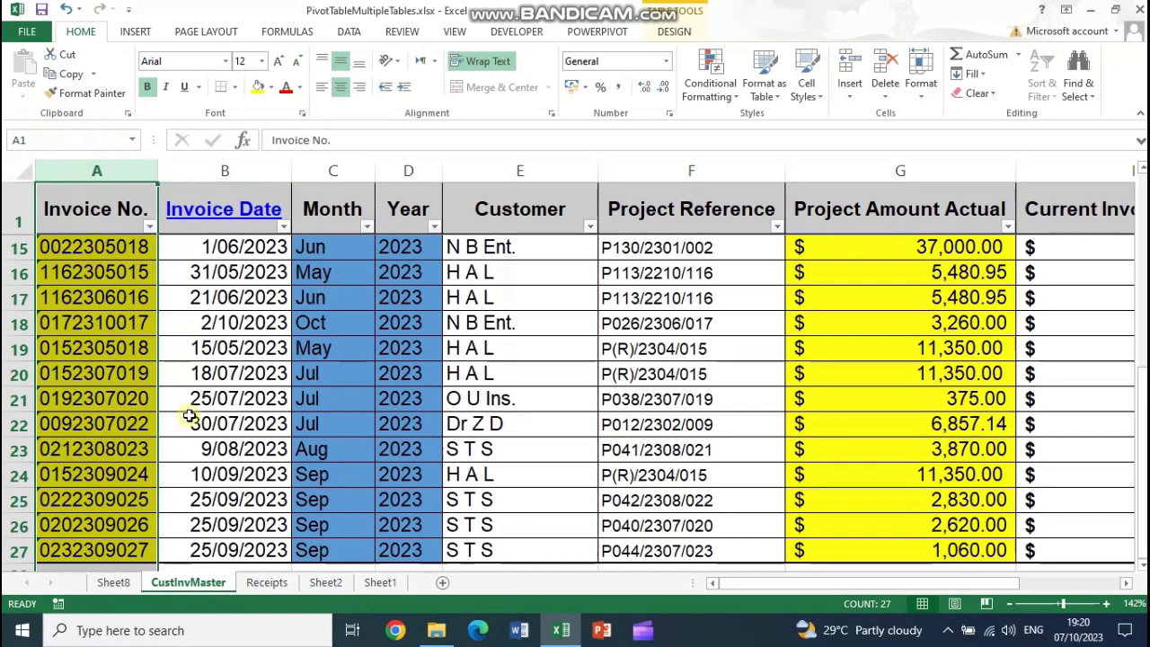
{"action": "left_click", "coordinate": [345, 585]}
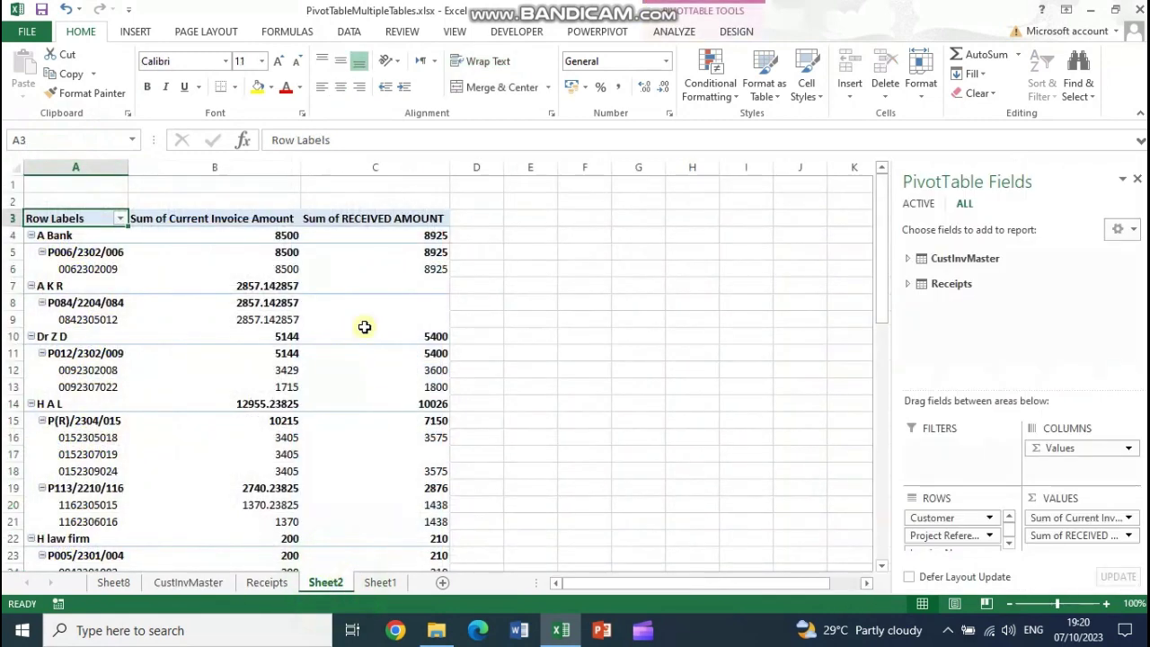
Compare the invoiced and received amounts by customer, project reference and invoice throughout the PivotTable.
{"action": "mouse_move", "coordinate": [436, 258]}
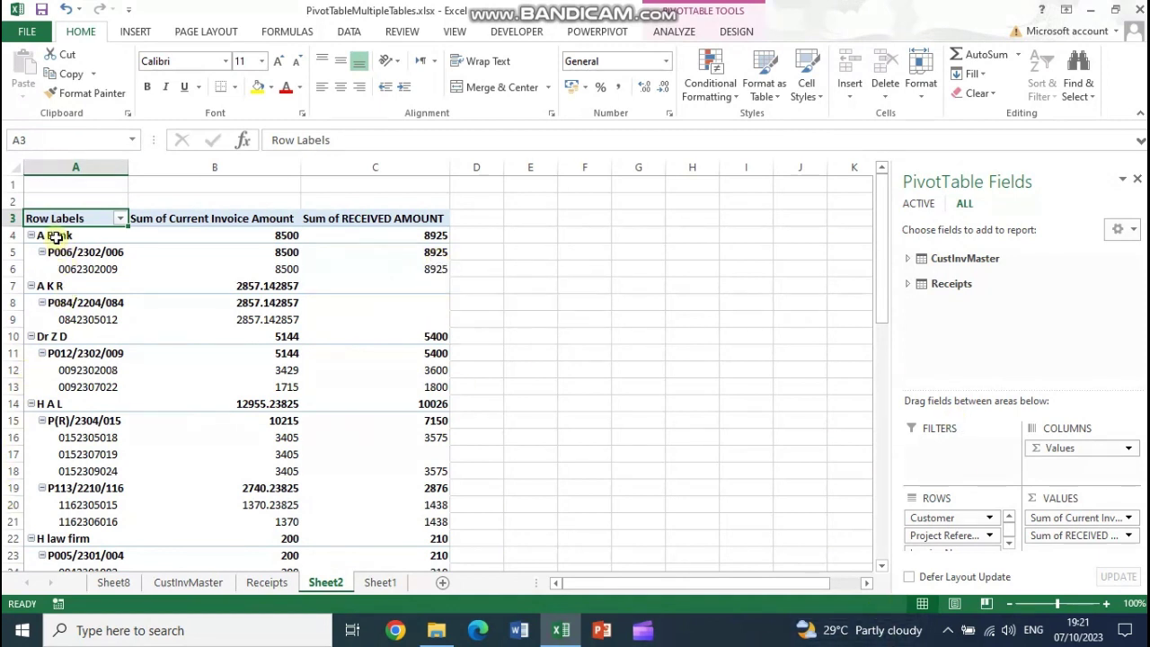
{"action": "mouse_move", "coordinate": [55, 236]}
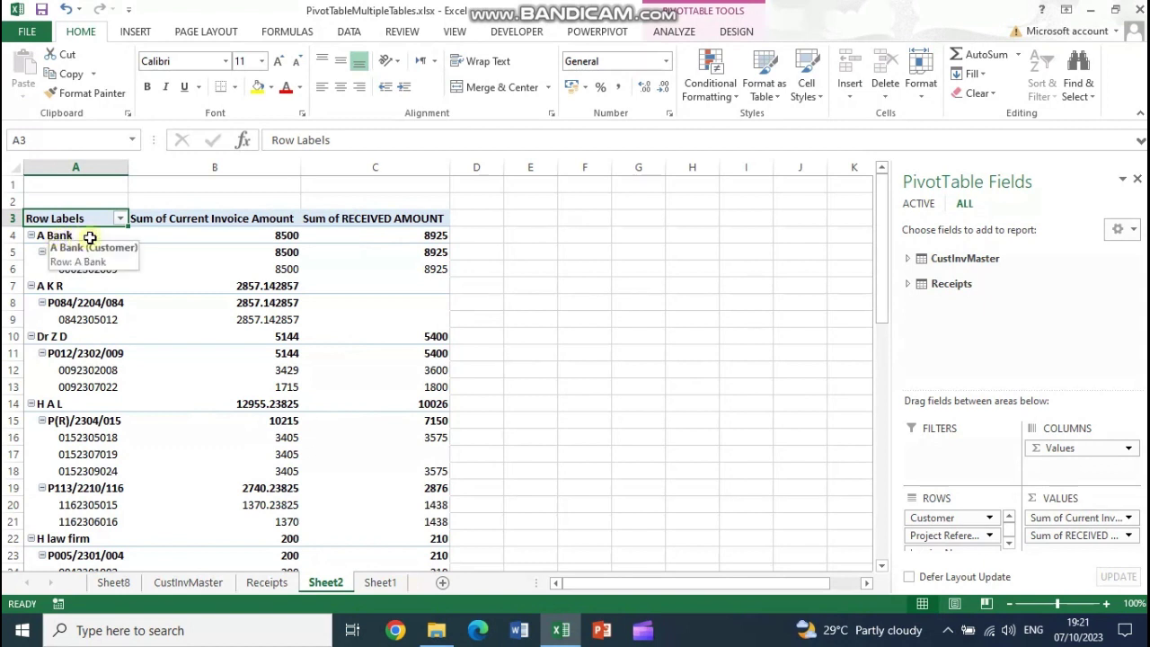
{"action": "mouse_move", "coordinate": [284, 236]}
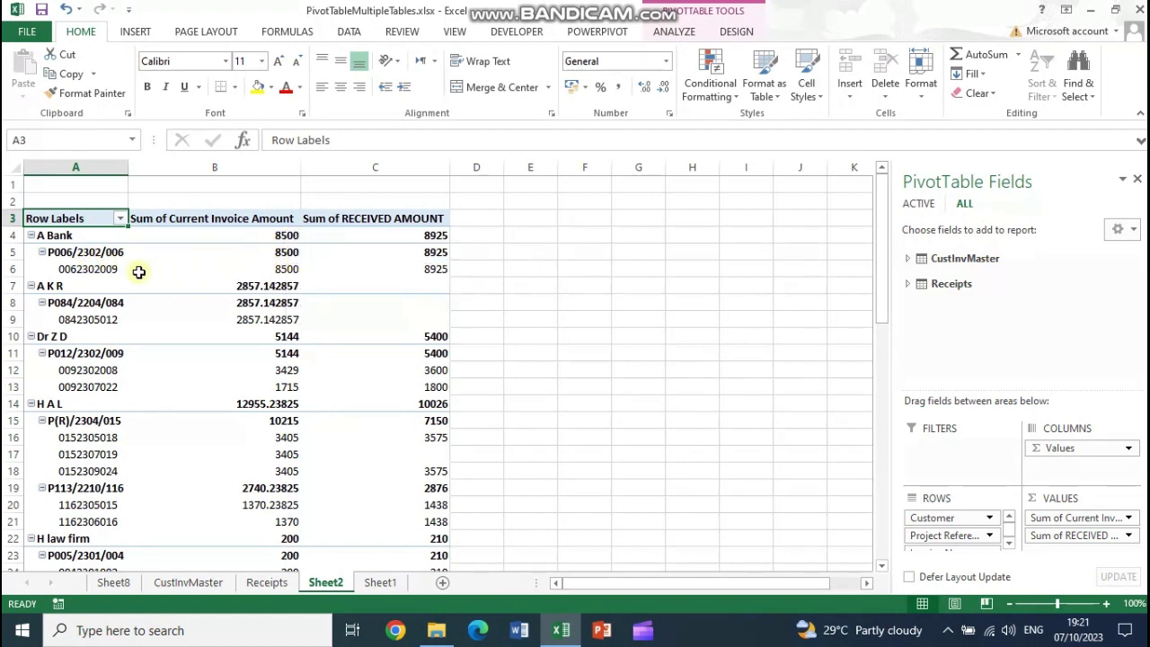
{"action": "left_click", "coordinate": [290, 272]}
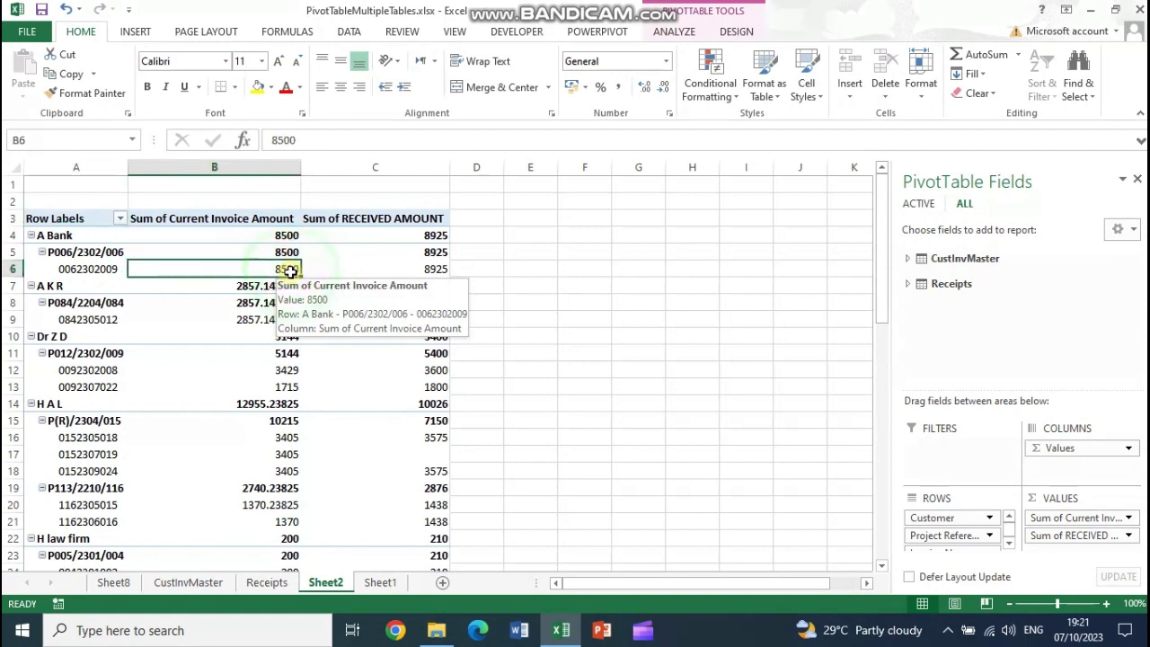
{"action": "left_click", "coordinate": [508, 273]}
{"action": "left_click", "coordinate": [432, 269]}
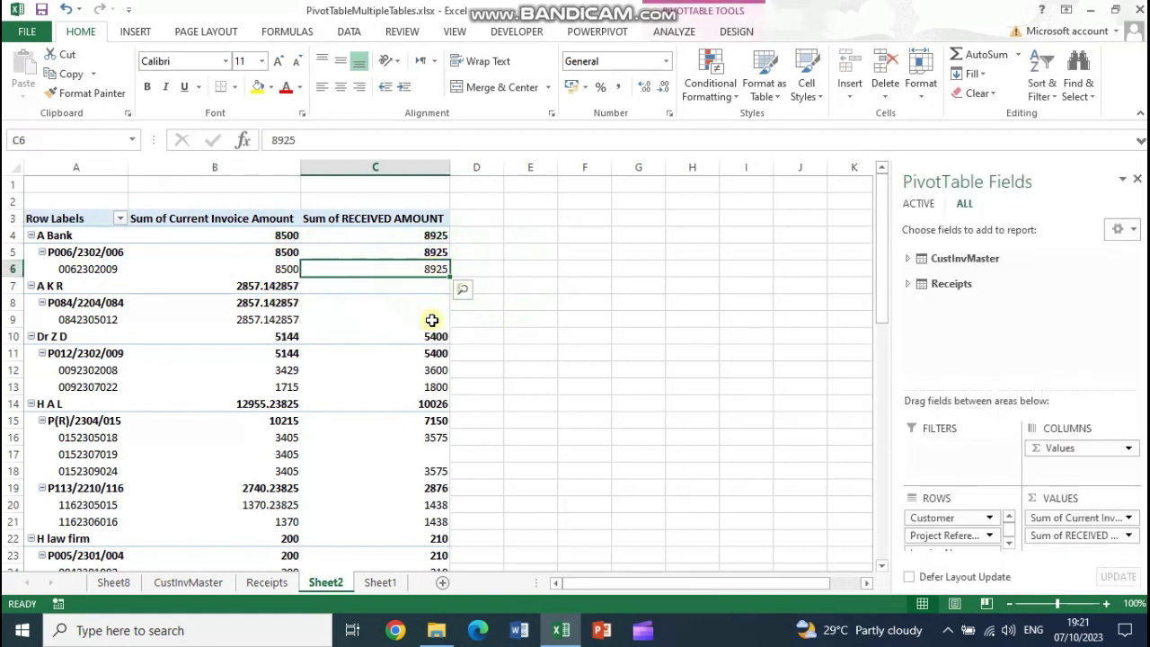
{"action": "mouse_move", "coordinate": [434, 324]}
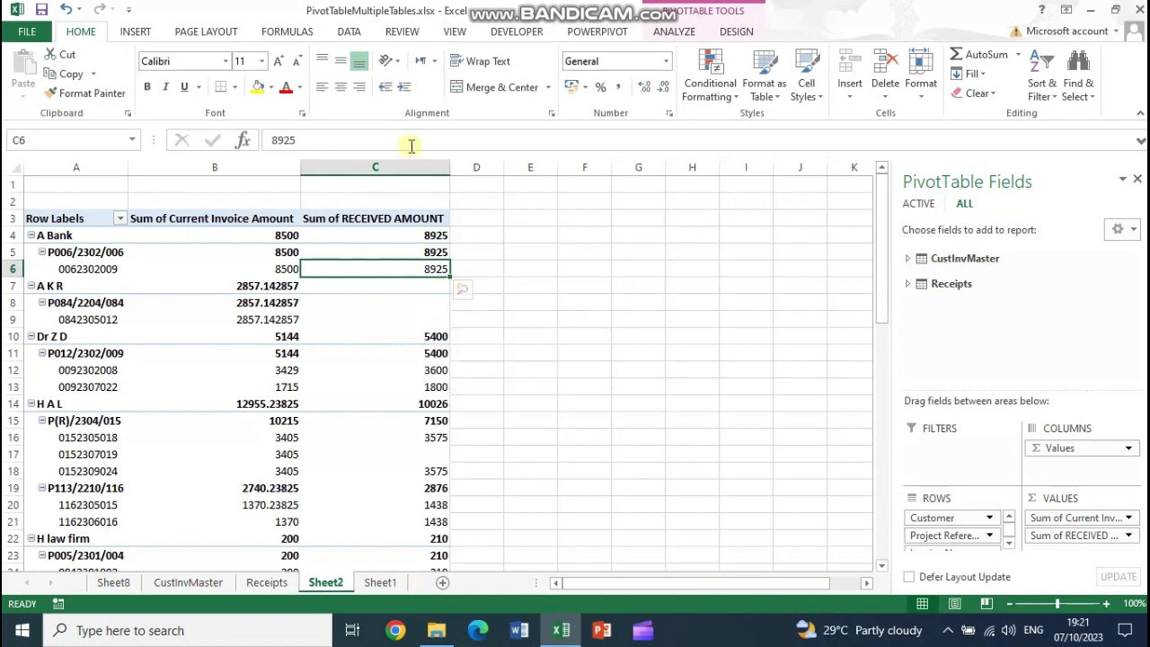
{"action": "left_click_drag", "start_coordinate": [253, 289], "coordinate": [247, 303]}
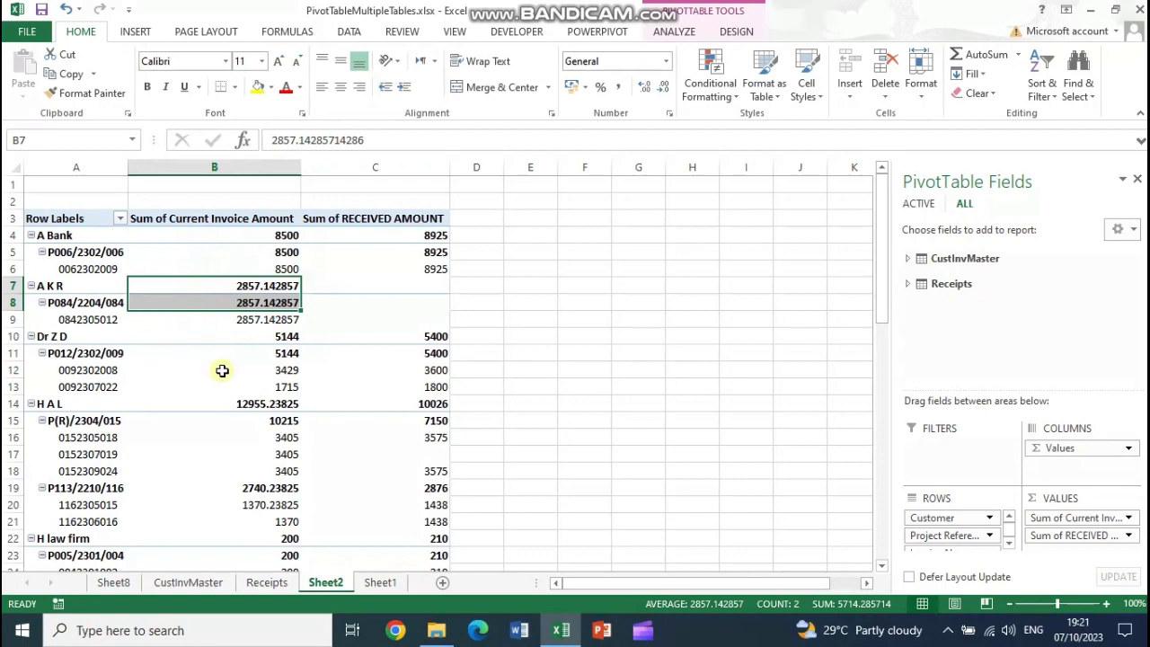
{"action": "scroll", "coordinate": [269, 371], "scroll_direction": "down", "scroll_amount": 1}
{"action": "scroll", "coordinate": [674, 477], "scroll_direction": "down", "scroll_amount": 2}
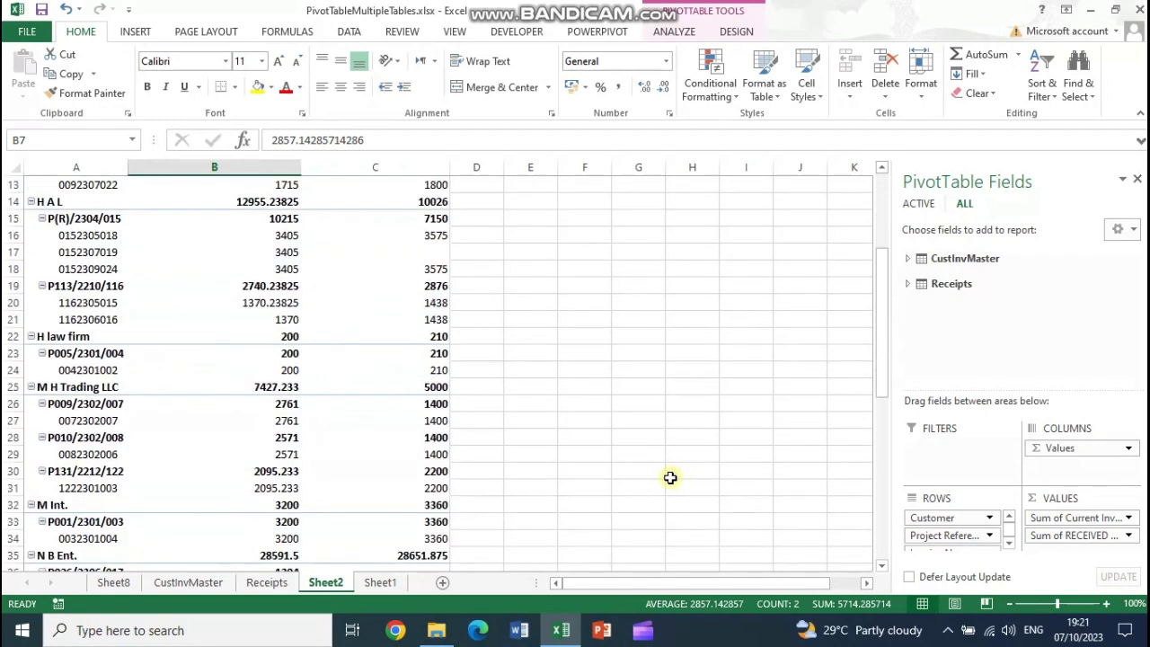
{"action": "scroll", "coordinate": [647, 476], "scroll_direction": "up", "scroll_amount": 4}
Revisit the Receipts and CustInvMaster source sheets and return to the PivotTable on Sheet2.
{"action": "left_click", "coordinate": [267, 582]}
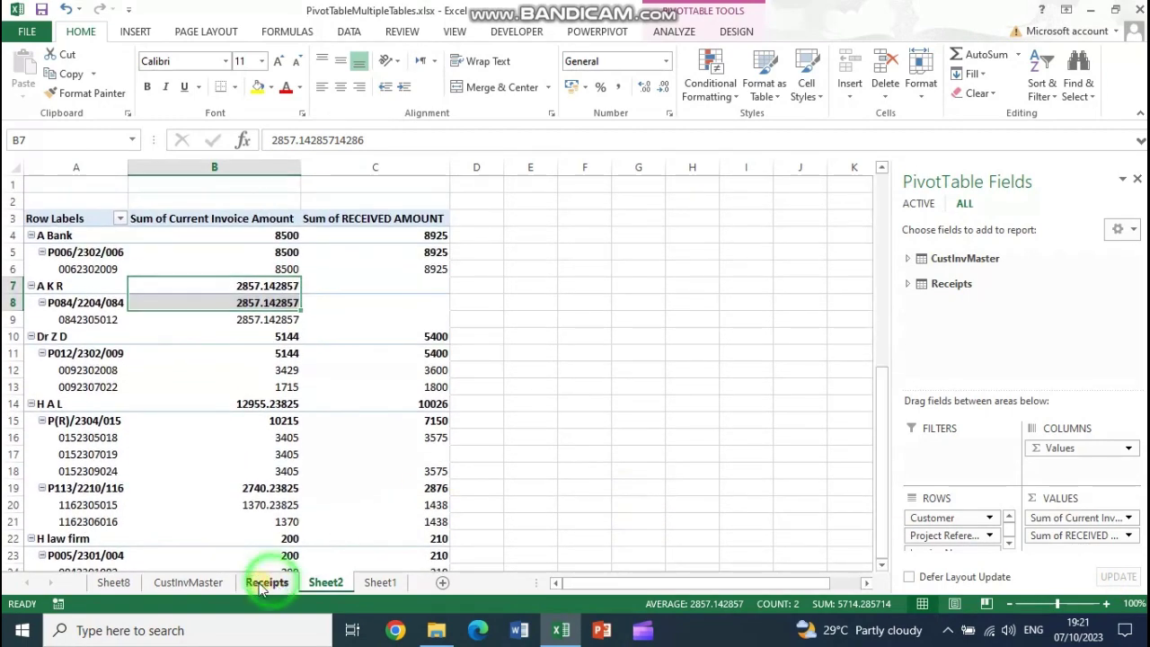
{"action": "left_click", "coordinate": [187, 583]}
{"action": "left_click", "coordinate": [267, 582]}
{"action": "left_click", "coordinate": [333, 582]}
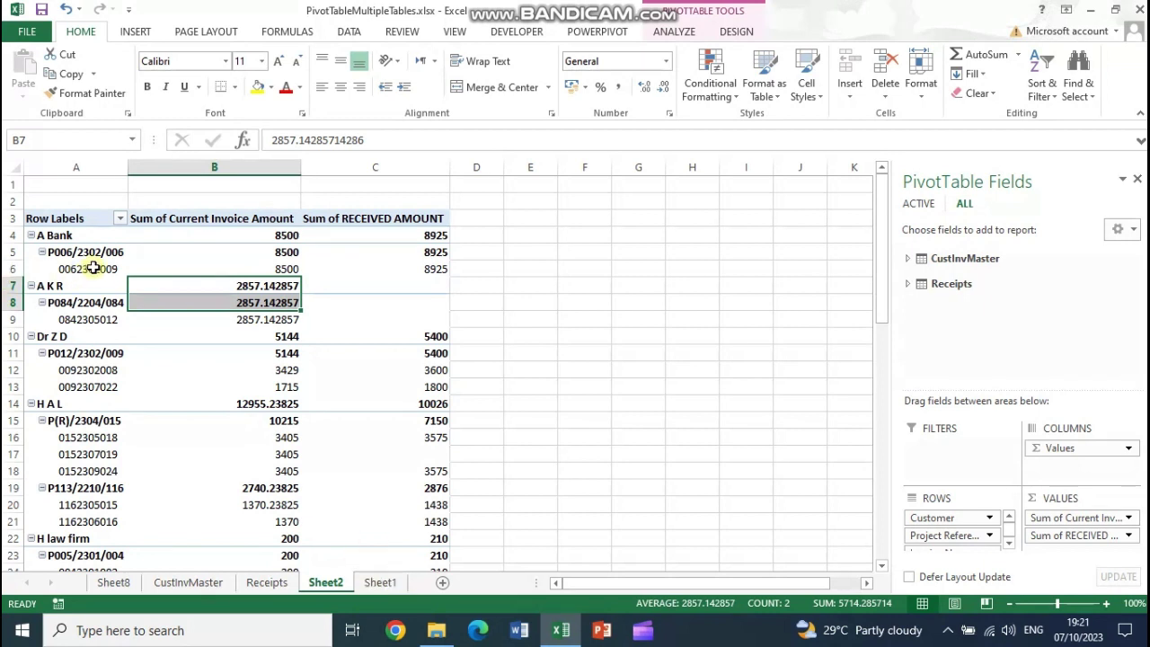
Format the PivotTable amounts in B7:C59 to show no decimal places.
{"action": "left_click_drag", "start_coordinate": [217, 286], "coordinate": [419, 534]}
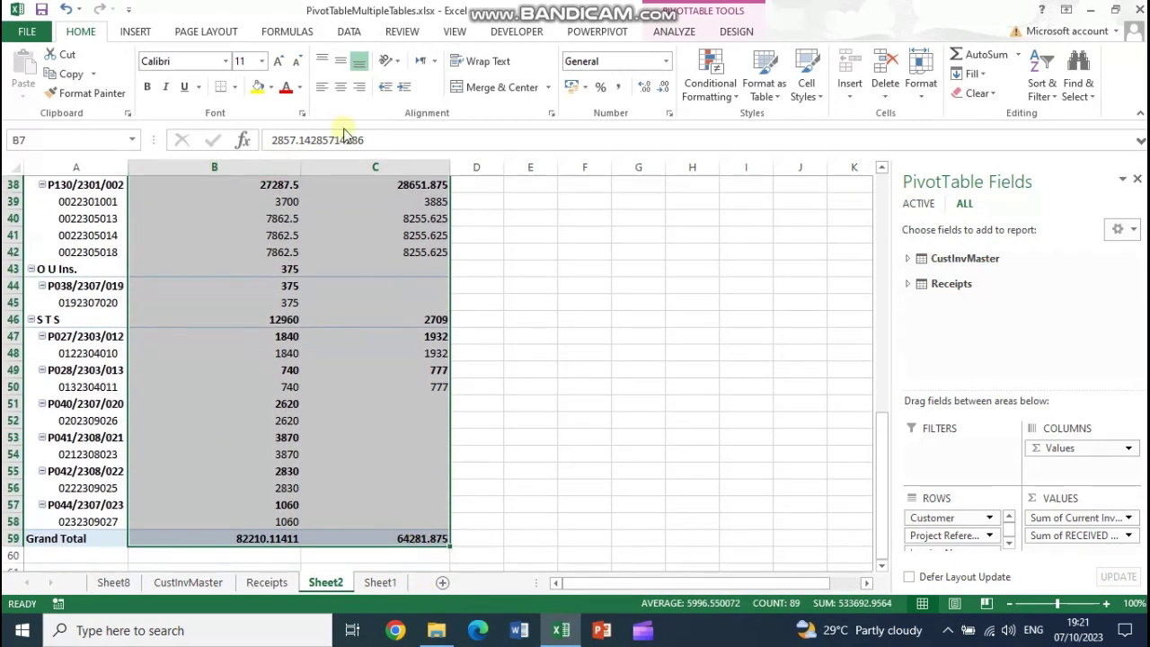
{"action": "left_click", "coordinate": [661, 90]}
{"action": "left_click", "coordinate": [661, 89]}
{"action": "left_click", "coordinate": [660, 90]}
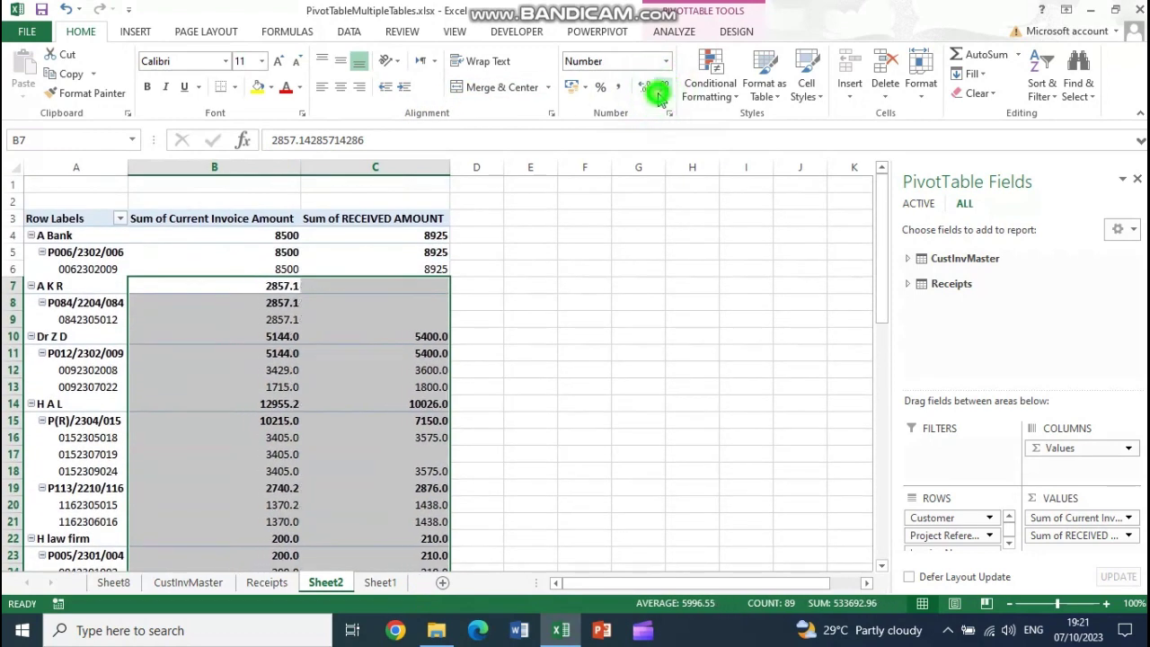
{"action": "left_click", "coordinate": [661, 90]}
{"action": "left_click", "coordinate": [229, 222]}
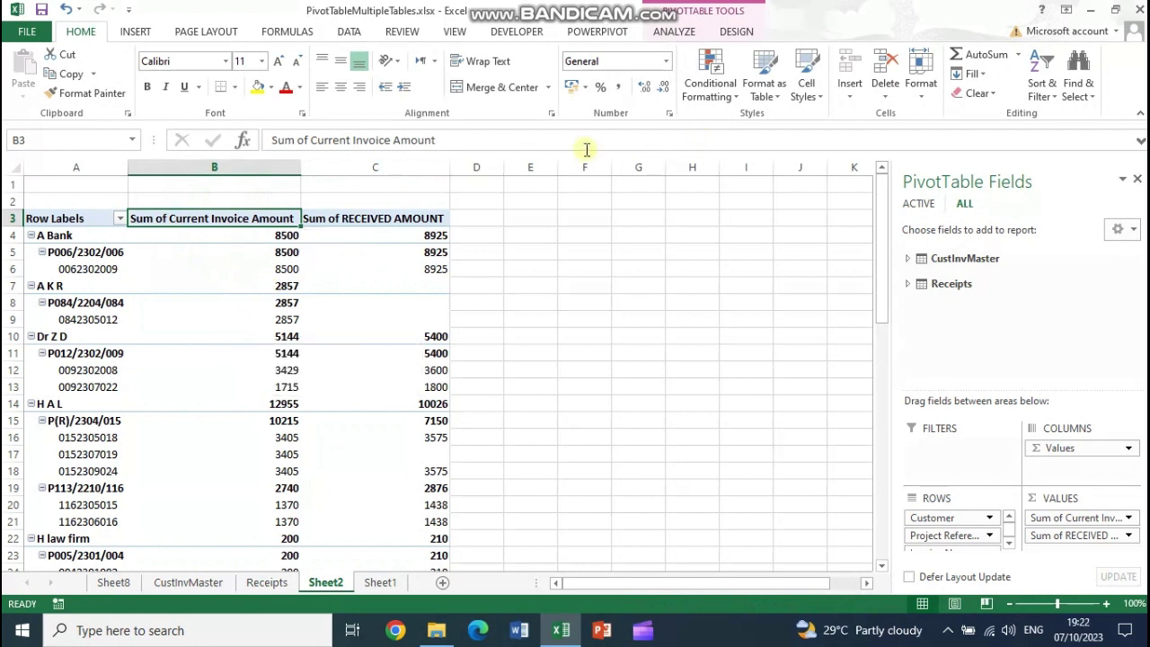
Rename the Sum of Current Invoice Amount heading in cell B3 of the PivotTable to Invoice Amount.
{"action": "left_click", "coordinate": [351, 140]}
{"action": "left_click_drag", "start_coordinate": [392, 140], "coordinate": [351, 139]}
{"action": "key", "text": "Delete"}
Rename the Sum of RECEIVED AMOUNT heading in cell C3 of the PivotTable to AMOUNT RECEIVED.
{"action": "left_click", "coordinate": [382, 220]}
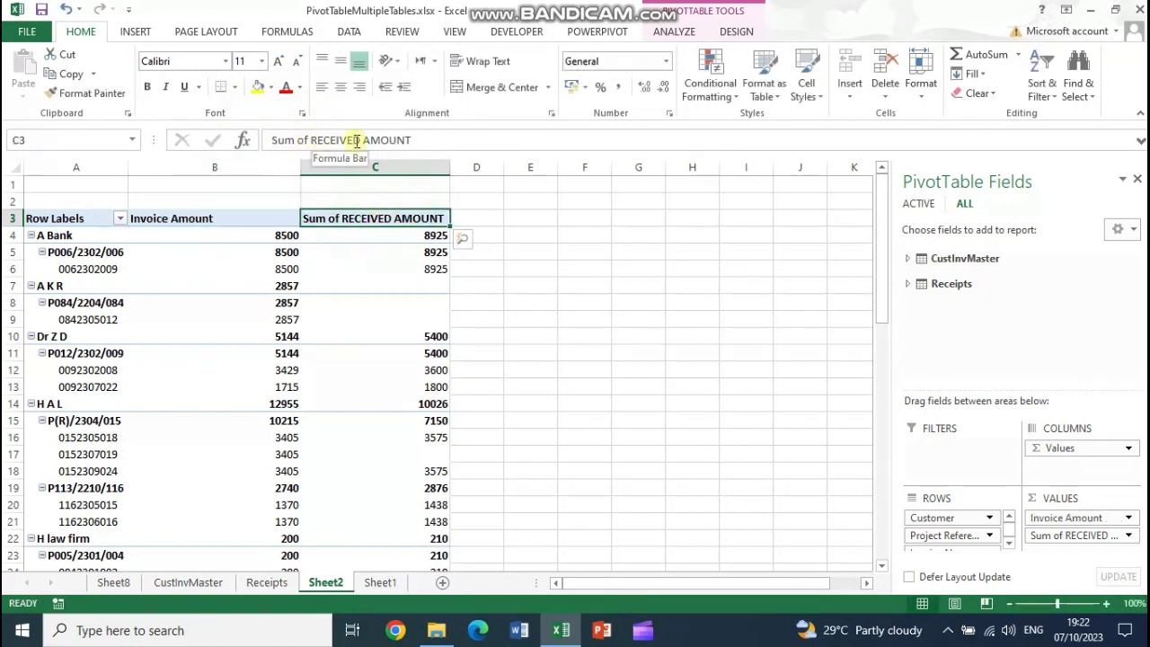
{"action": "left_click_drag", "start_coordinate": [357, 142], "coordinate": [244, 144]}
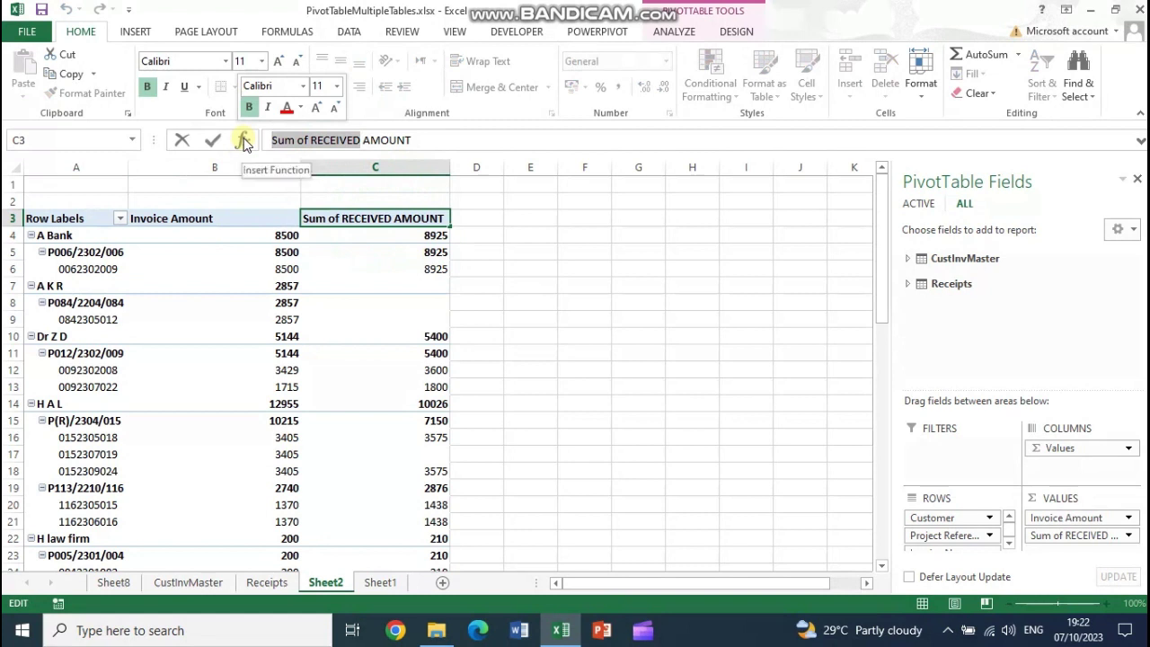
{"action": "key", "text": "Delete"}
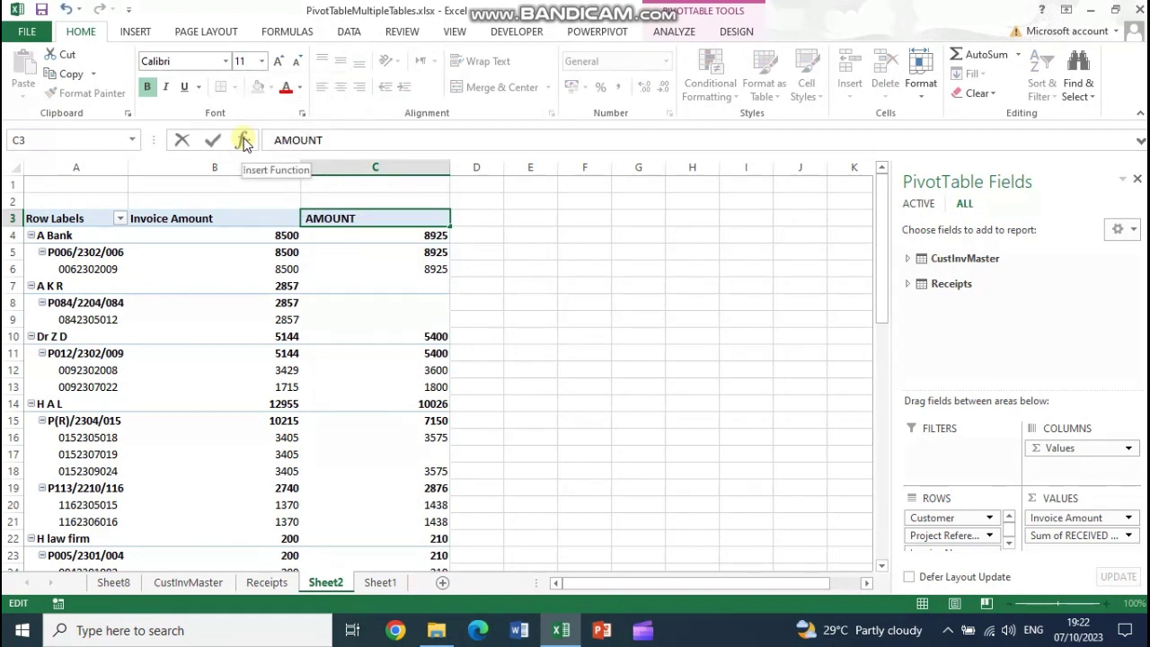
{"action": "key", "text": "Delete"}
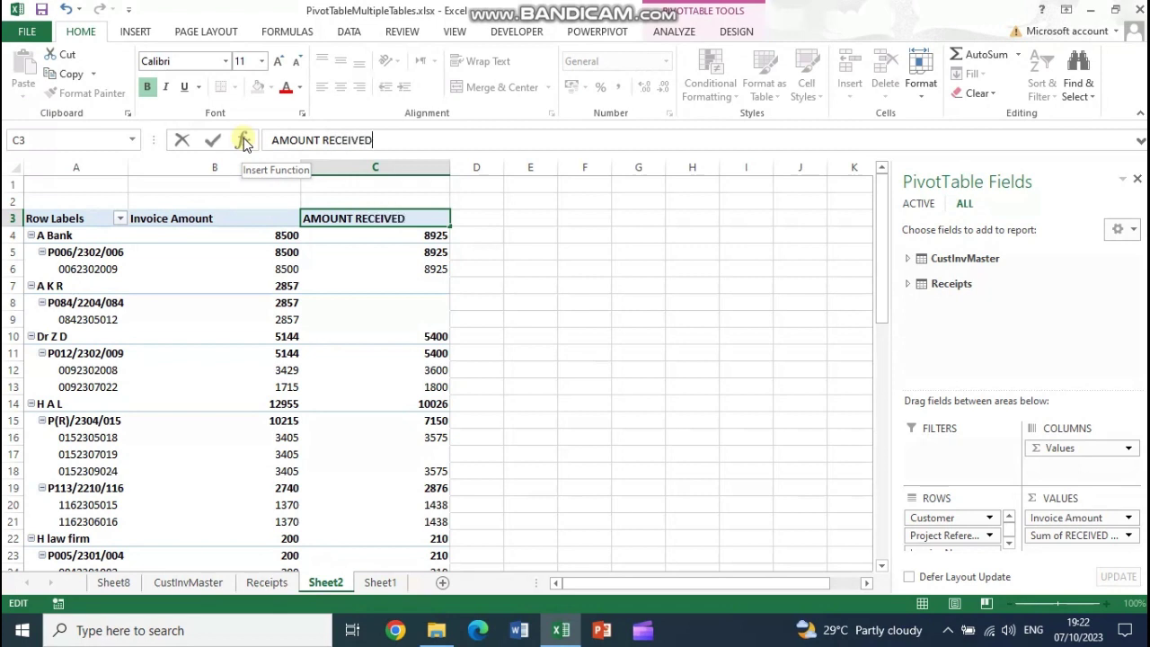
{"action": "key", "text": "Return"}
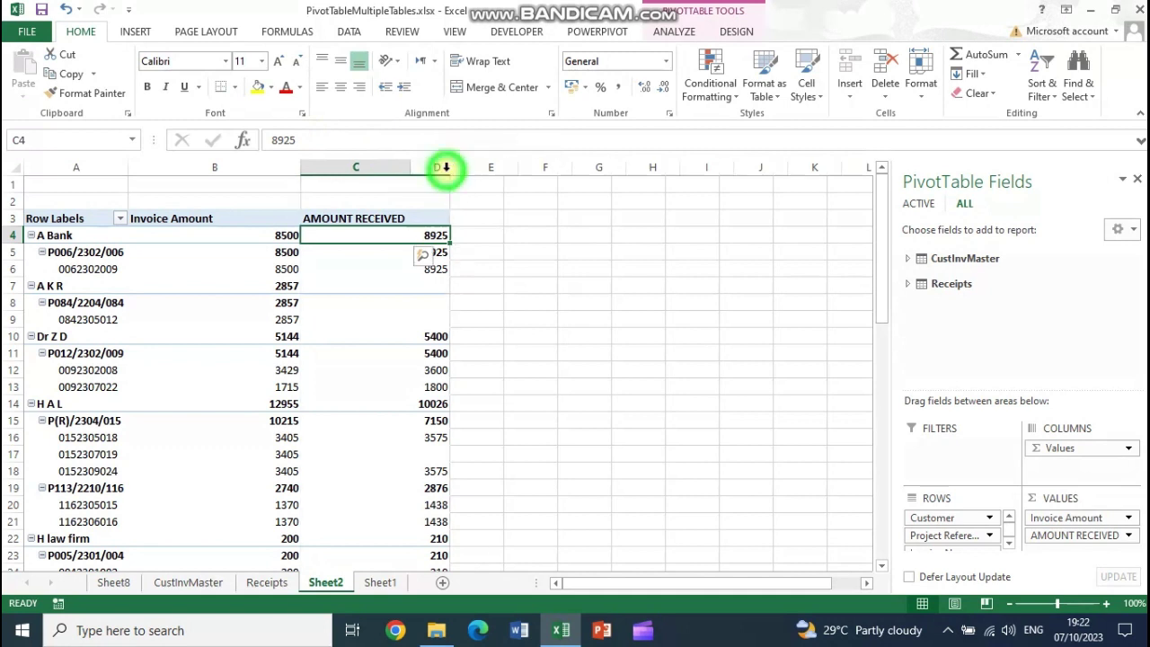
Autofit the widths of columns C and B to the shortened PivotTable headings.
{"action": "double_click", "coordinate": [450, 168]}
{"action": "left_click", "coordinate": [267, 237]}
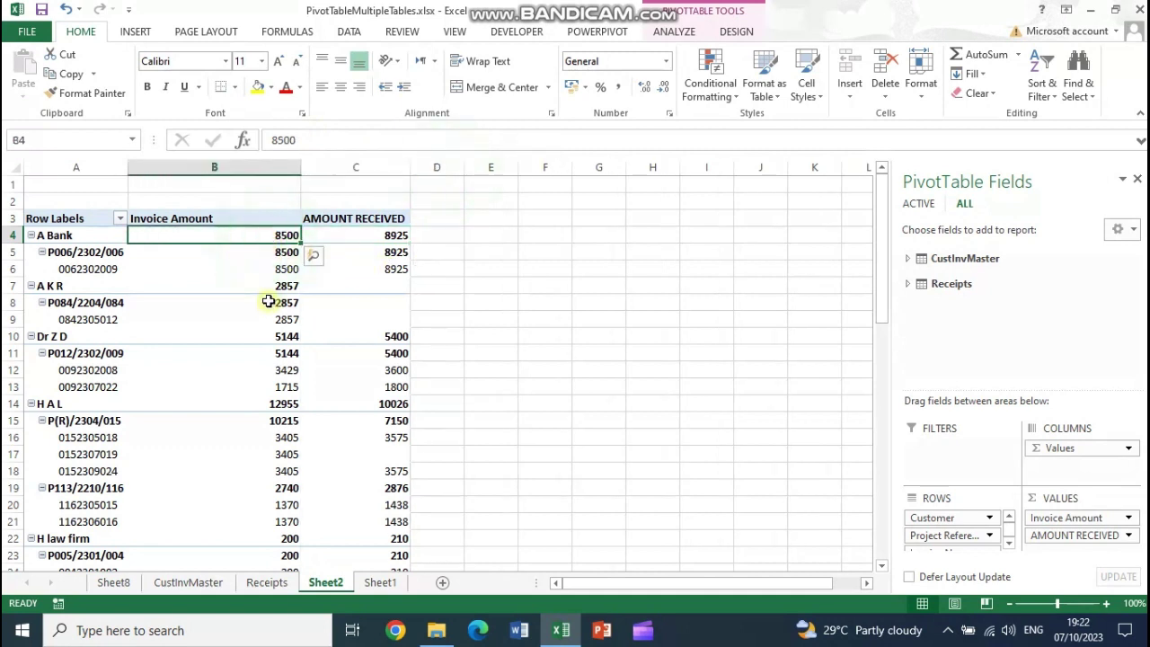
{"action": "mouse_move", "coordinate": [281, 286]}
{"action": "double_click", "coordinate": [300, 167]}
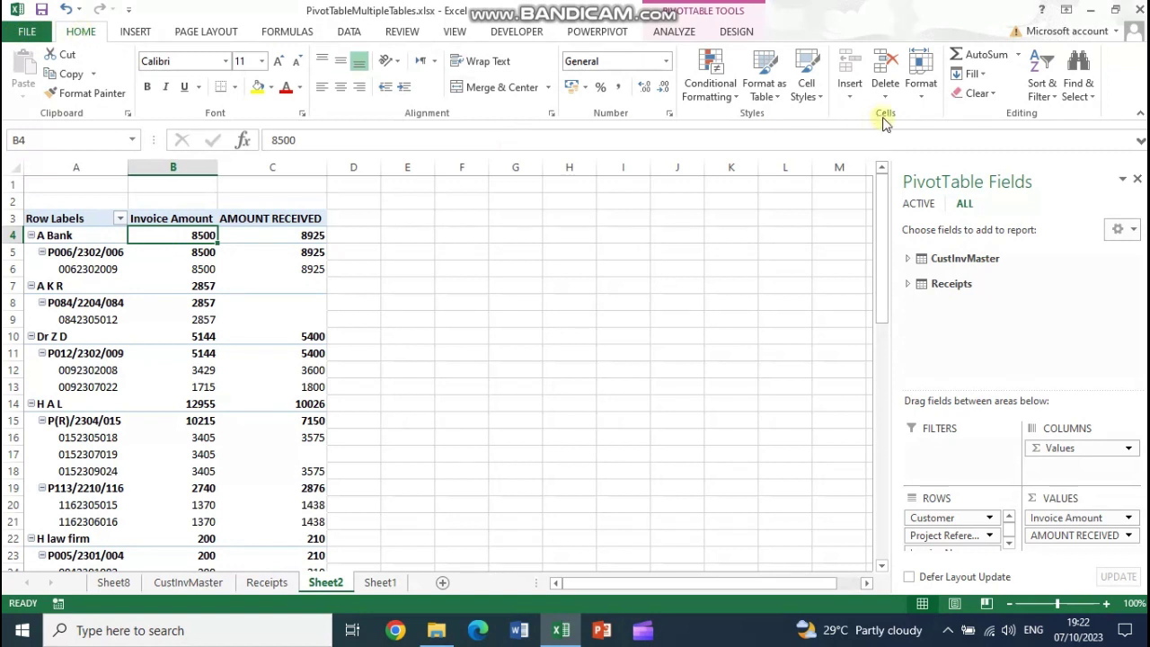
Sort customers by Invoice Amount smallest to largest, and order the value columns left to right, largest to smallest, by the H law firm row.
{"action": "left_click", "coordinate": [1046, 95]}
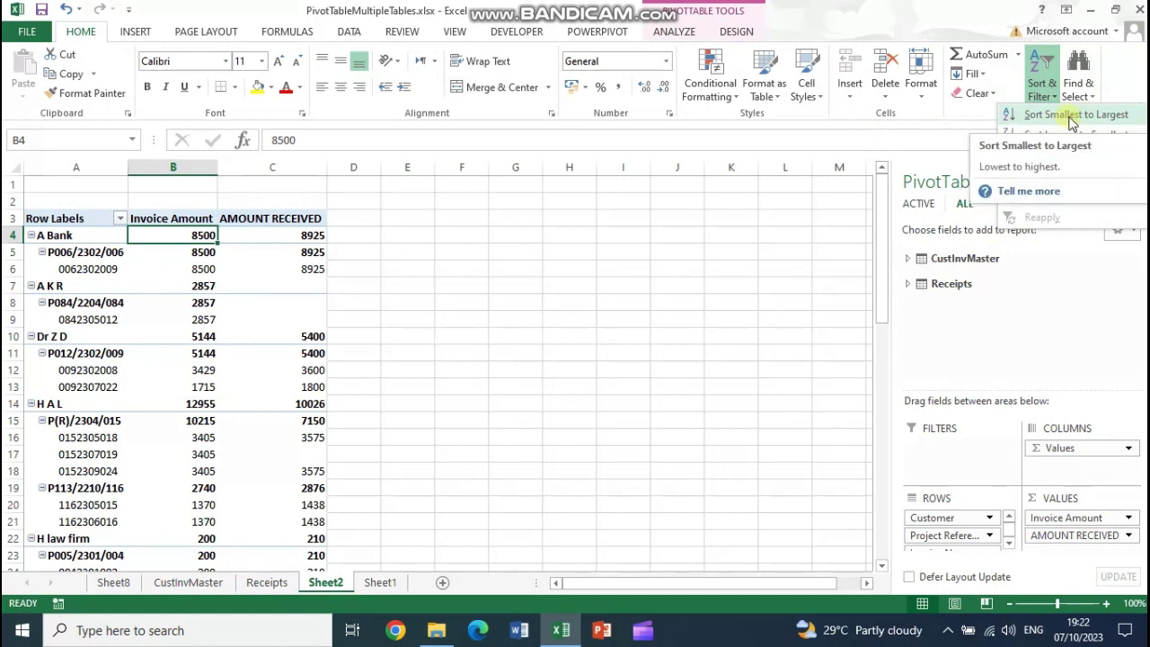
{"action": "left_click", "coordinate": [1072, 116]}
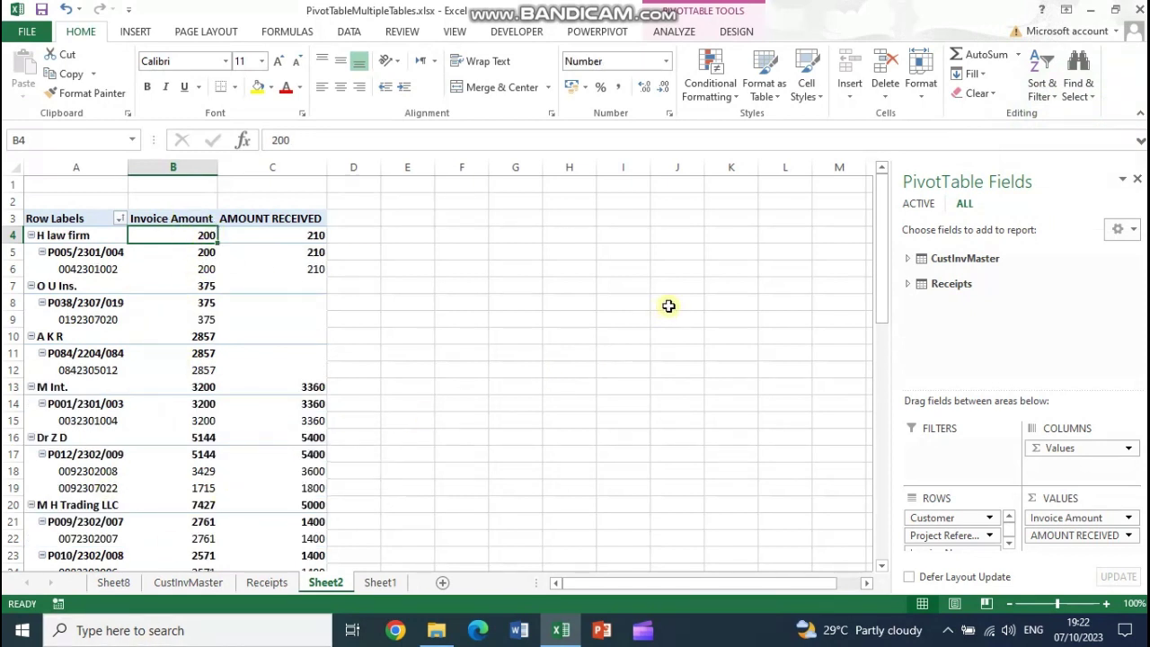
{"action": "left_click", "coordinate": [1043, 86]}
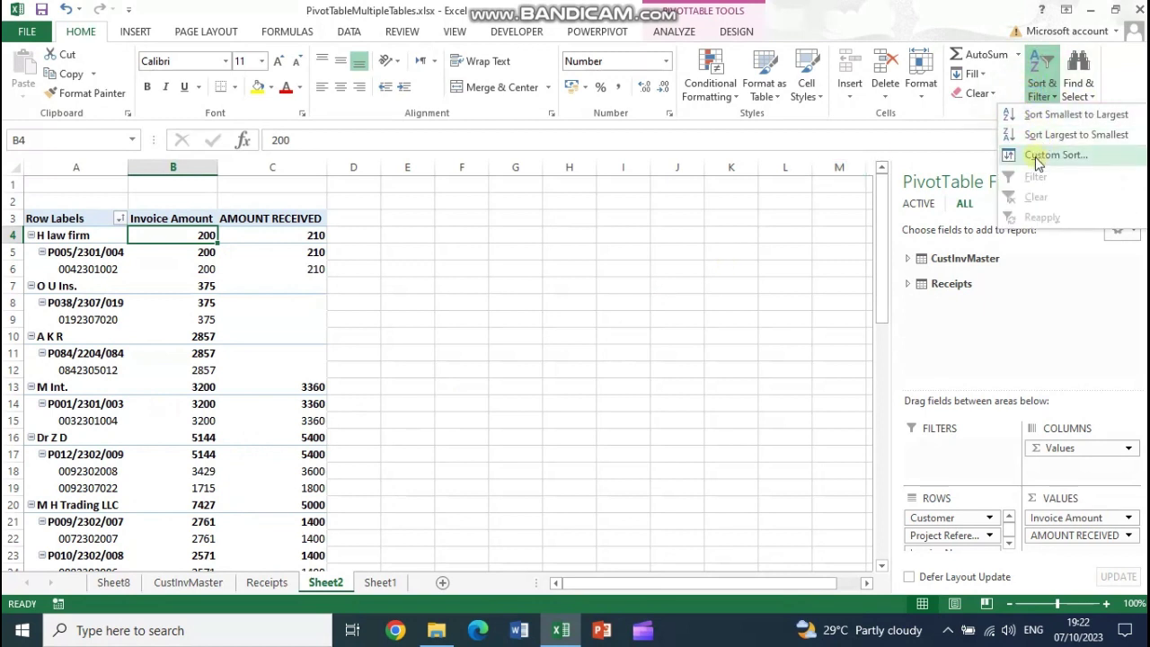
{"action": "left_click", "coordinate": [1040, 154]}
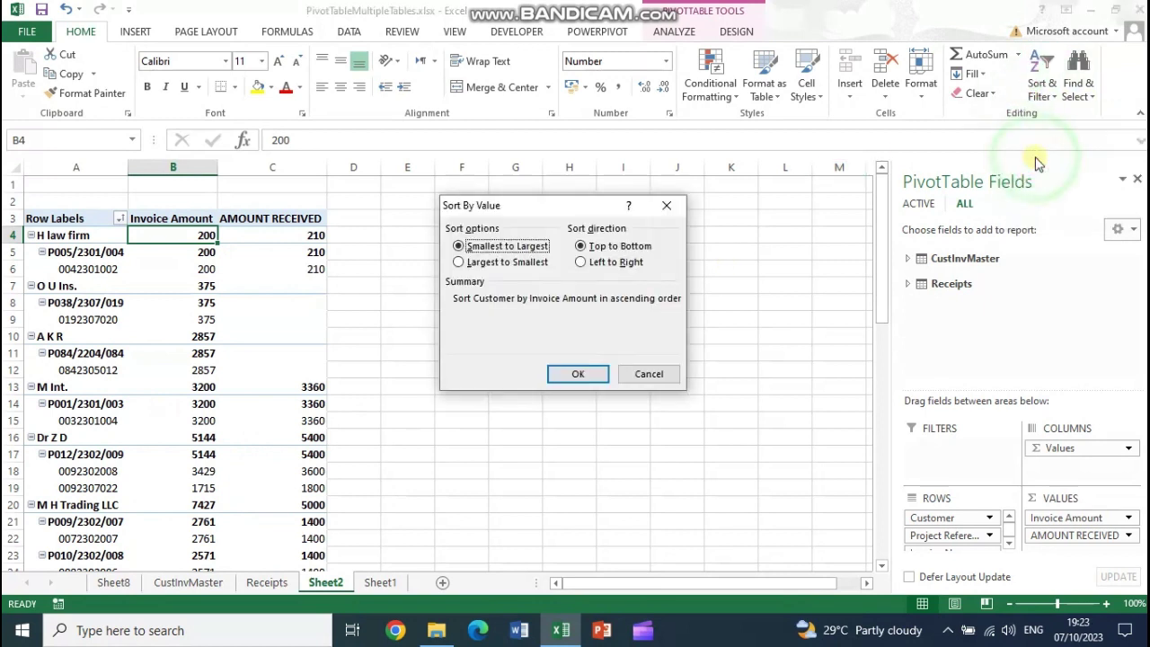
{"action": "left_click", "coordinate": [502, 266]}
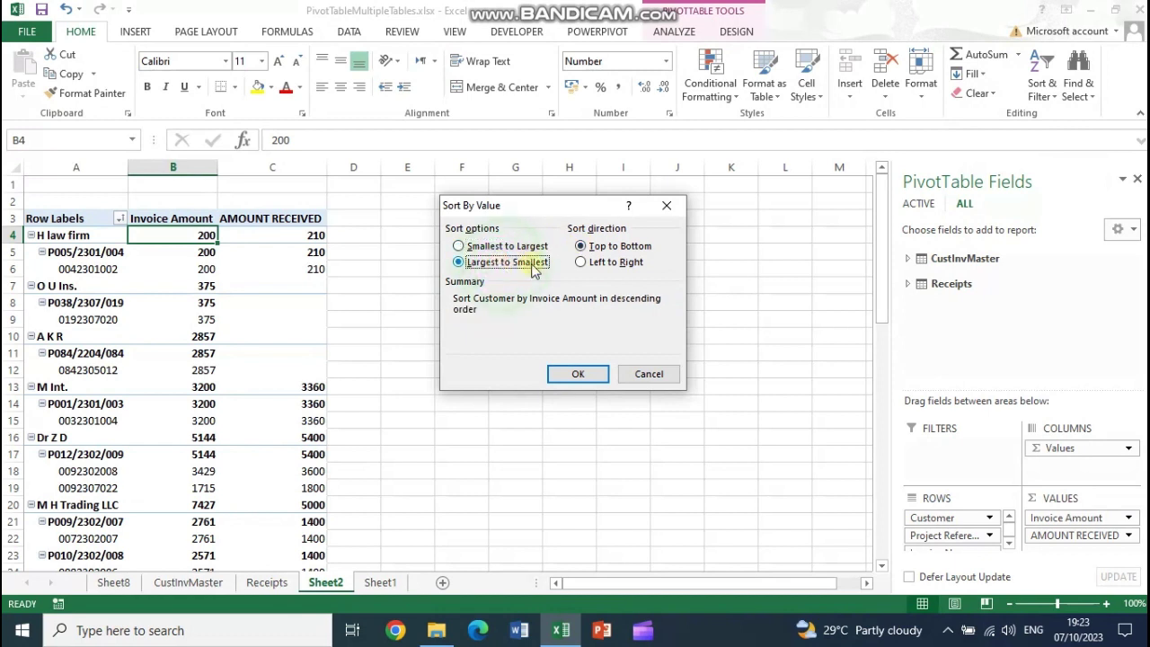
{"action": "left_click", "coordinate": [598, 262]}
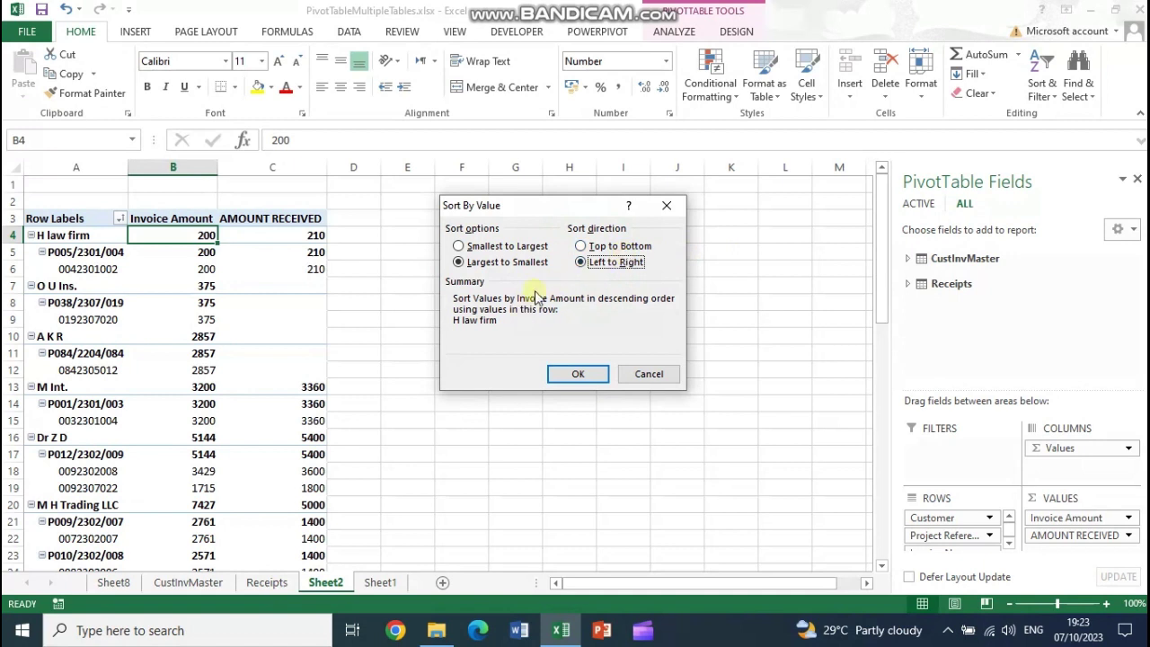
{"action": "left_click", "coordinate": [596, 246]}
{"action": "left_click", "coordinate": [598, 262]}
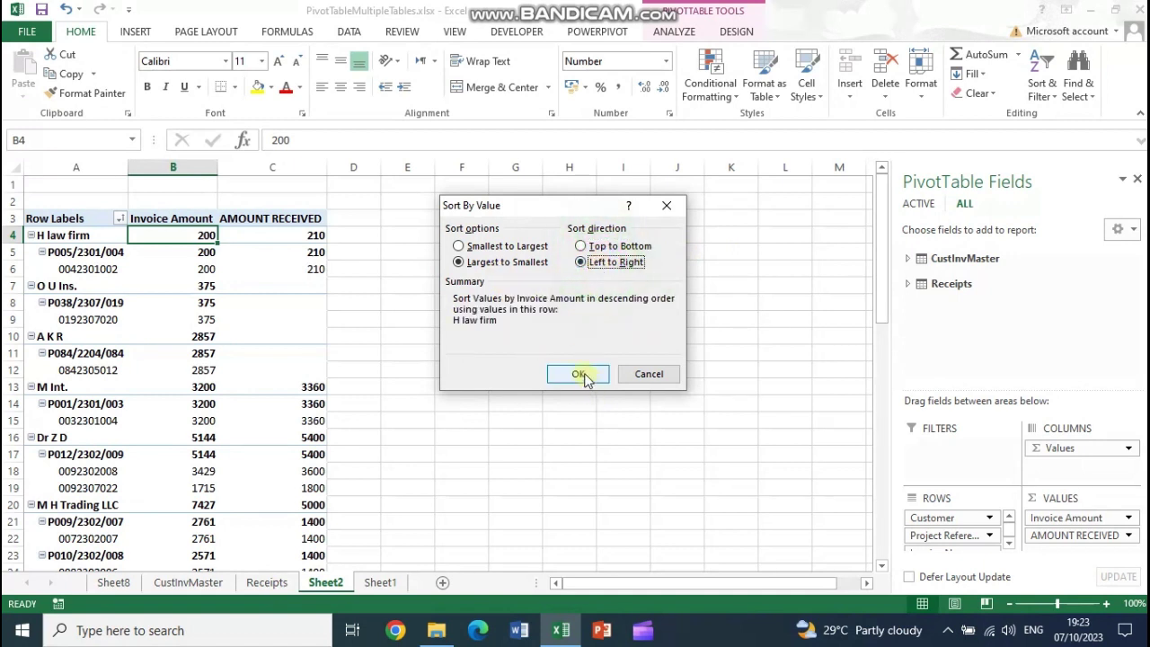
{"action": "left_click", "coordinate": [582, 374]}
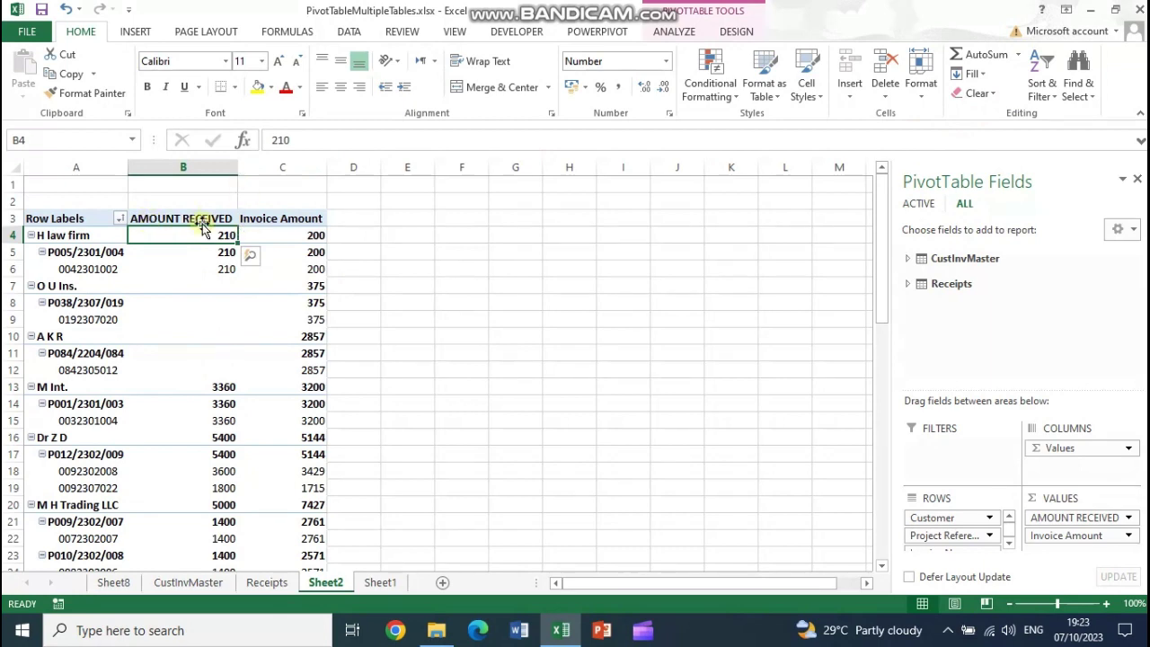
{"action": "scroll", "coordinate": [377, 326], "scroll_direction": "down", "scroll_amount": 4}
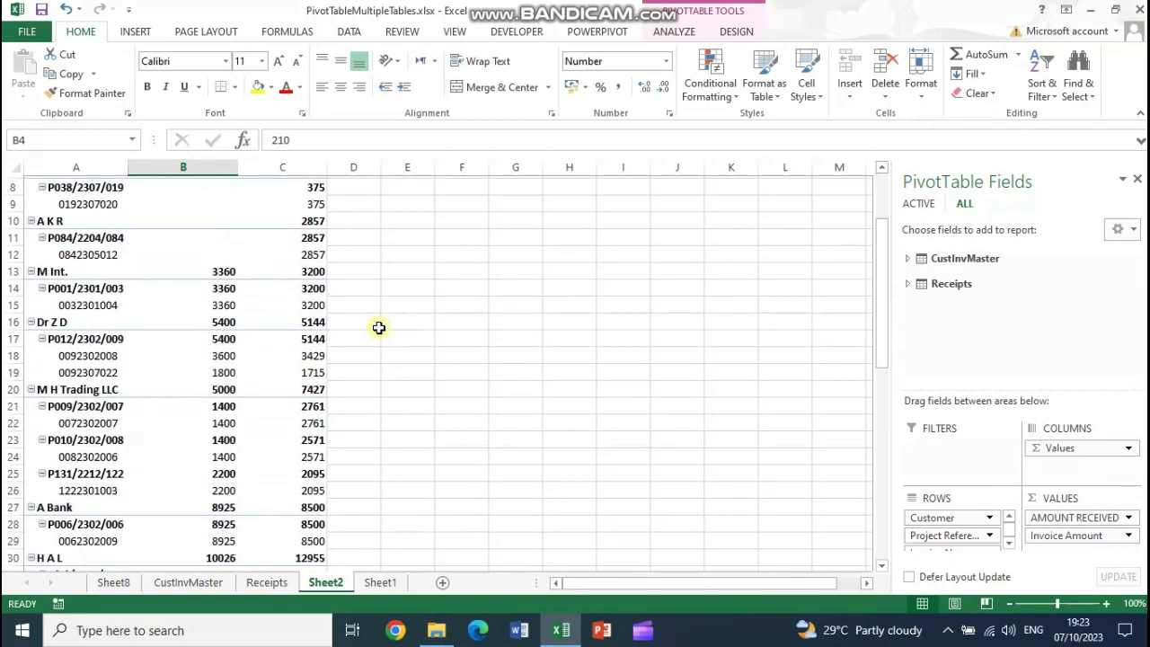
{"action": "scroll", "coordinate": [382, 329], "scroll_direction": "down", "scroll_amount": 3}
{"action": "scroll", "coordinate": [391, 333], "scroll_direction": "up", "scroll_amount": 6}
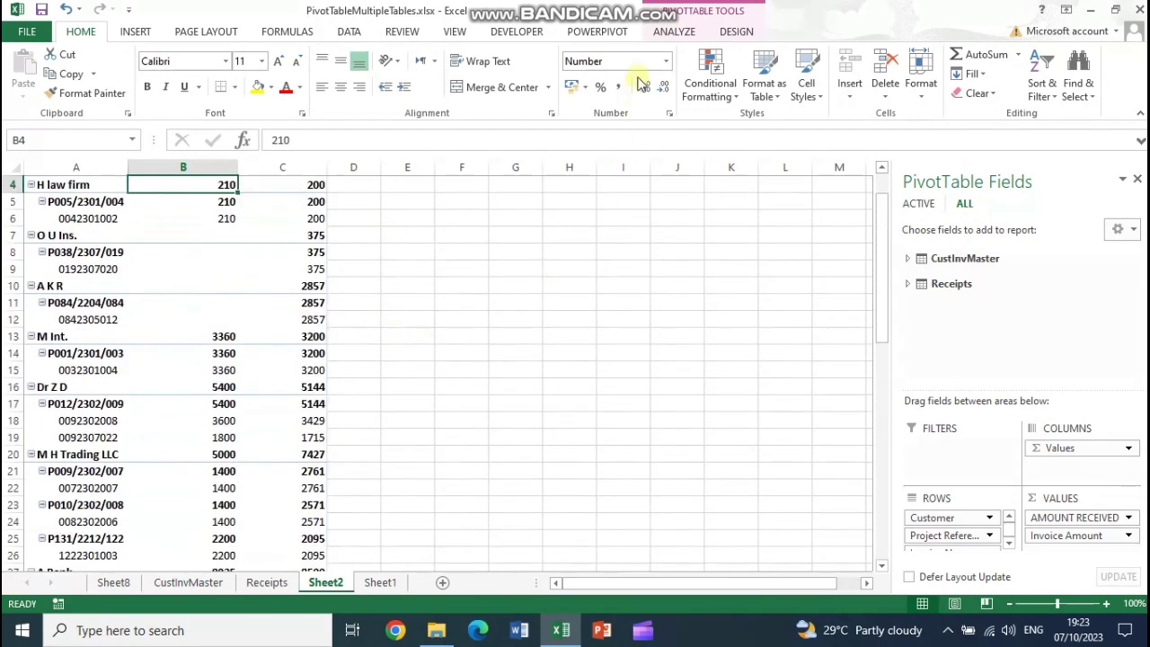
Open the Manage Relationships dialog to review the existing relationships between the Data Model tables.
{"action": "left_click", "coordinate": [517, 403]}
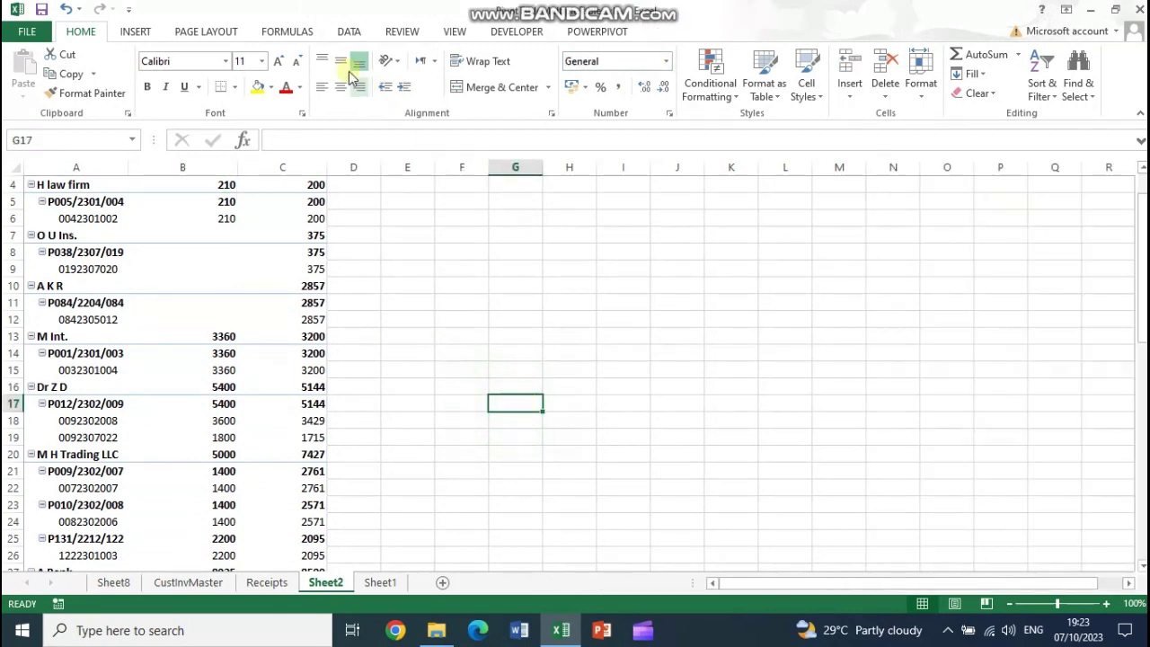
{"action": "left_click", "coordinate": [350, 32]}
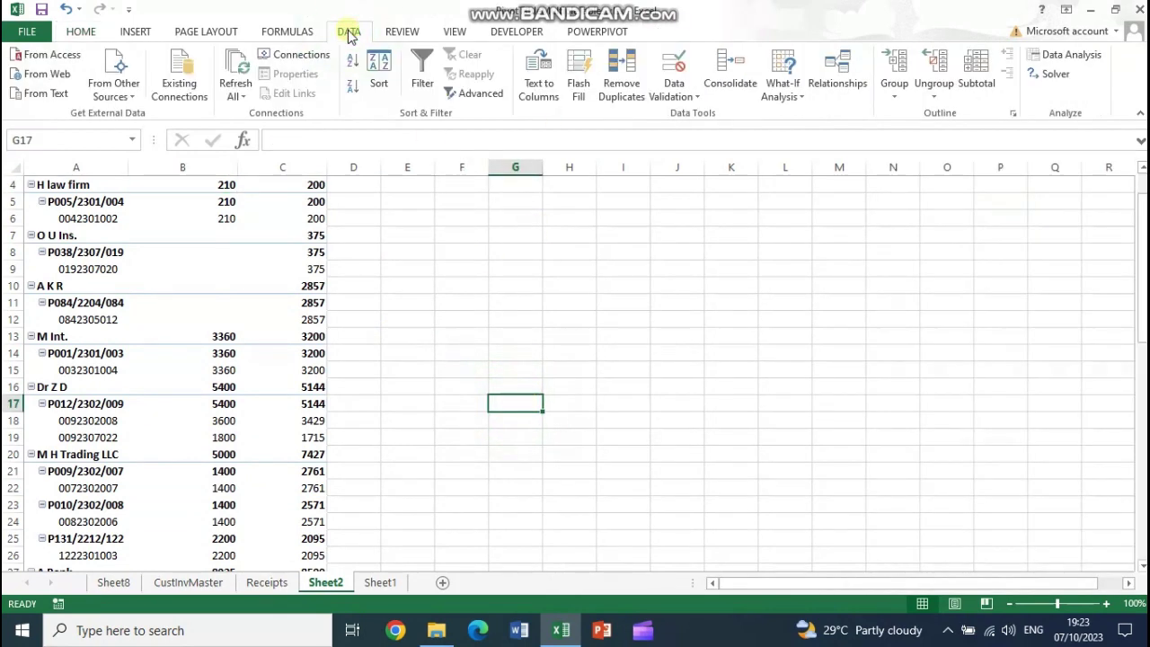
{"action": "left_click", "coordinate": [141, 34]}
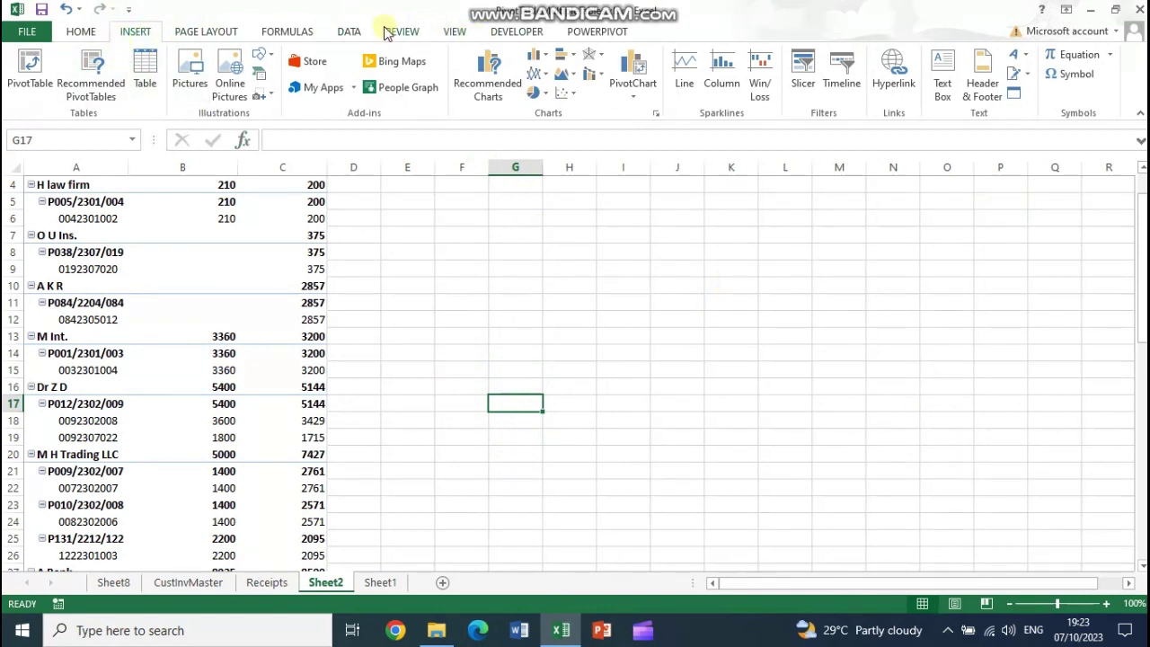
{"action": "left_click", "coordinate": [348, 33]}
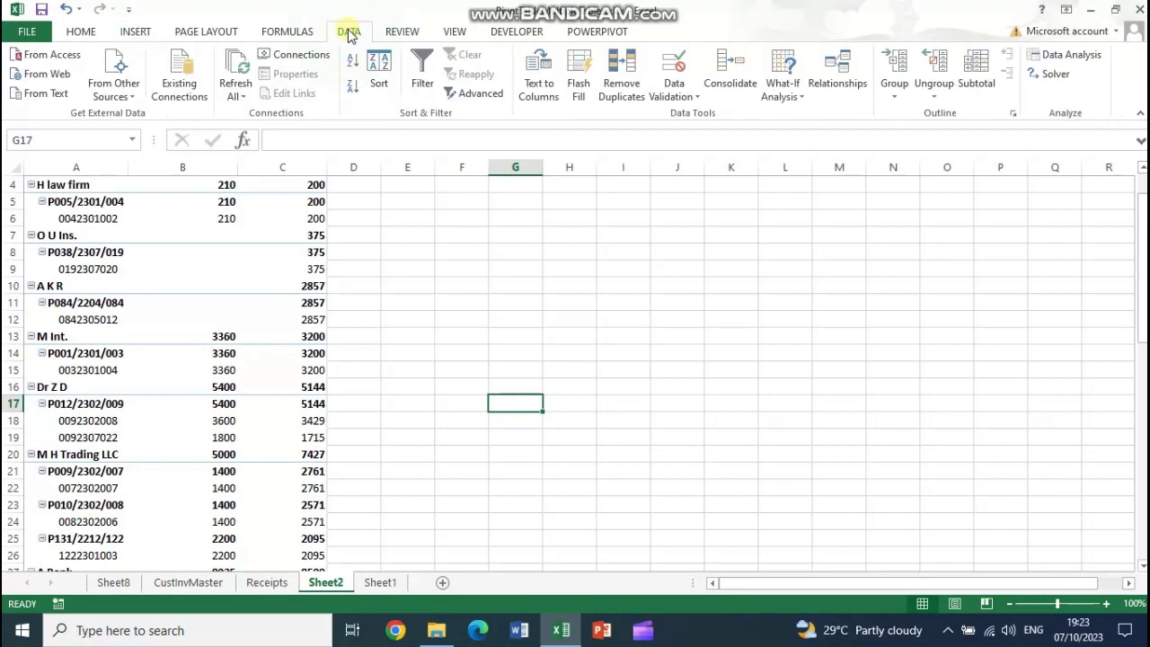
{"action": "left_click", "coordinate": [836, 68]}
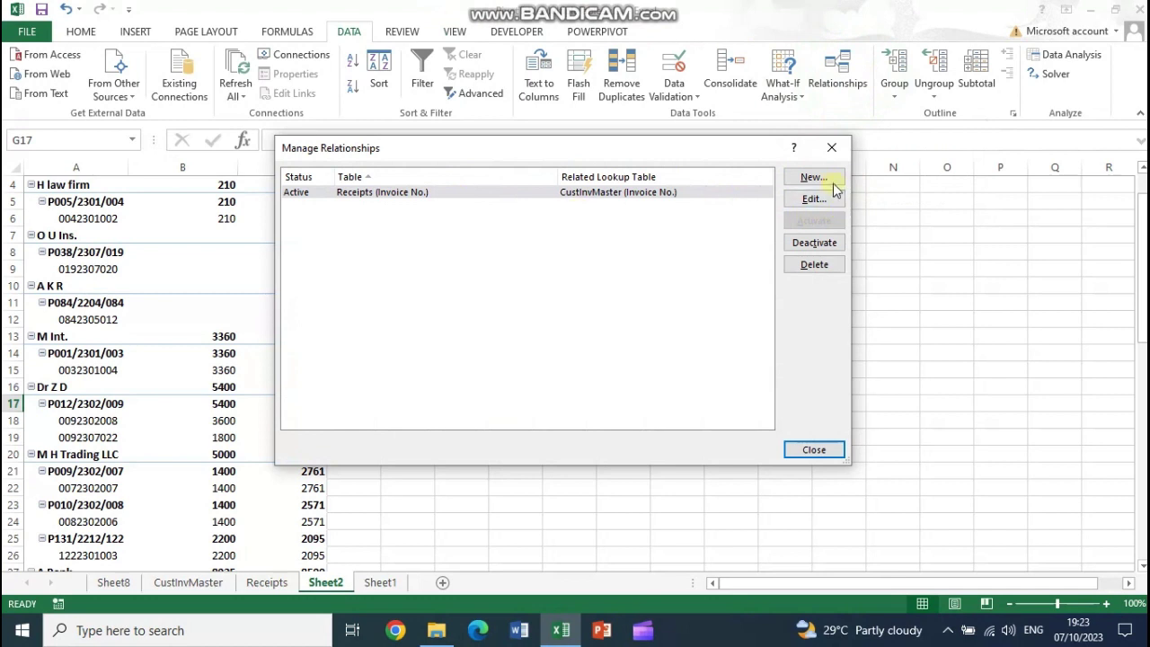
Try to create a relationship from the Receipts table's Invoice No. column to the CustInvMaster table's Invoice No. column.
{"action": "left_click", "coordinate": [811, 177]}
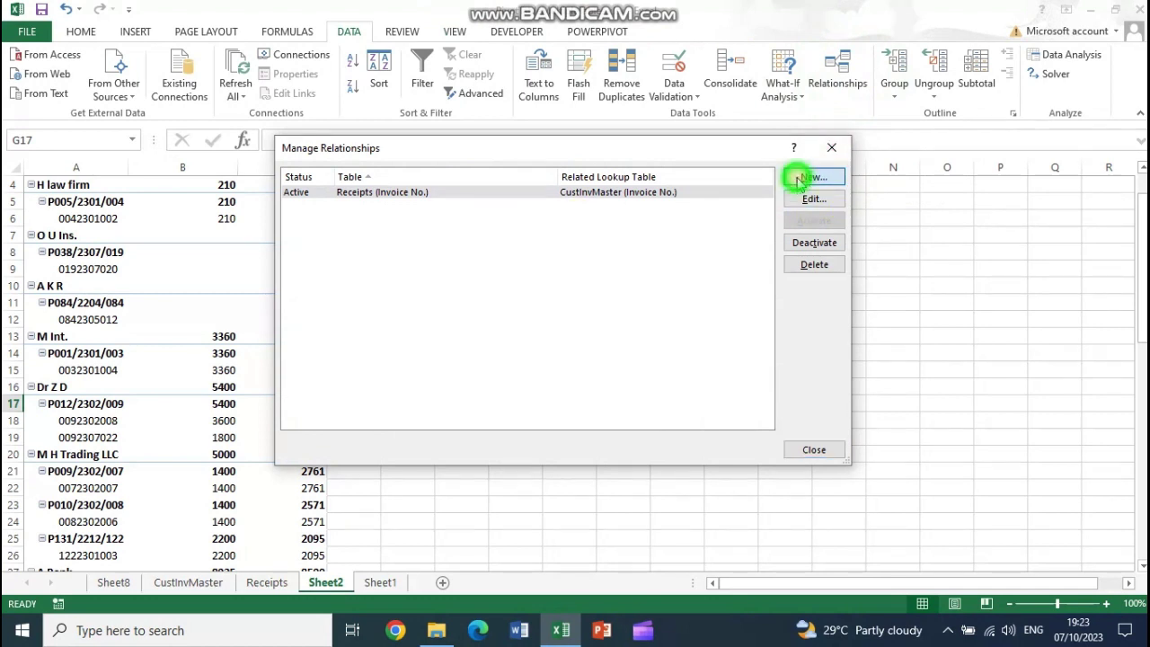
{"action": "left_click", "coordinate": [460, 286]}
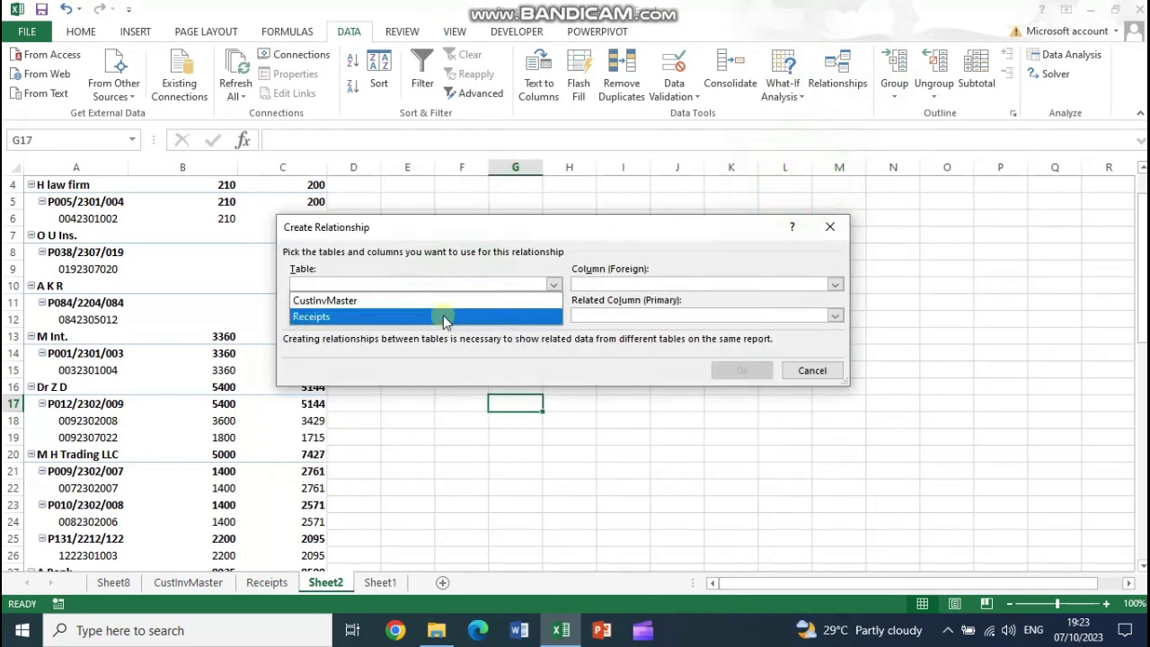
{"action": "left_click", "coordinate": [441, 317]}
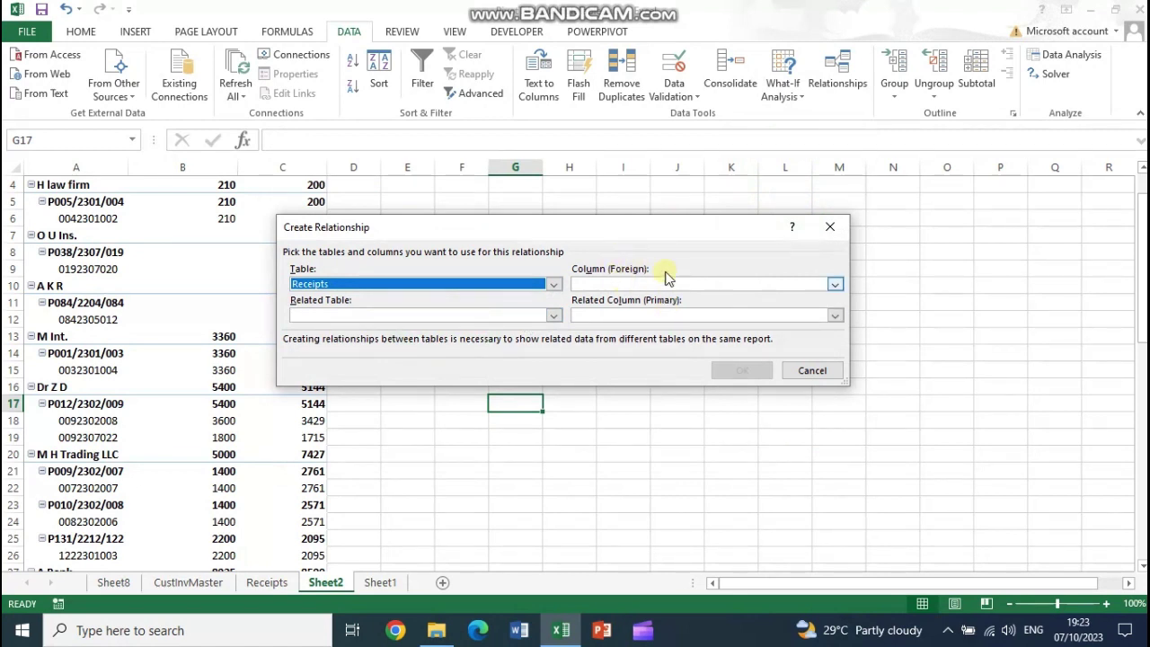
{"action": "left_click", "coordinate": [644, 286]}
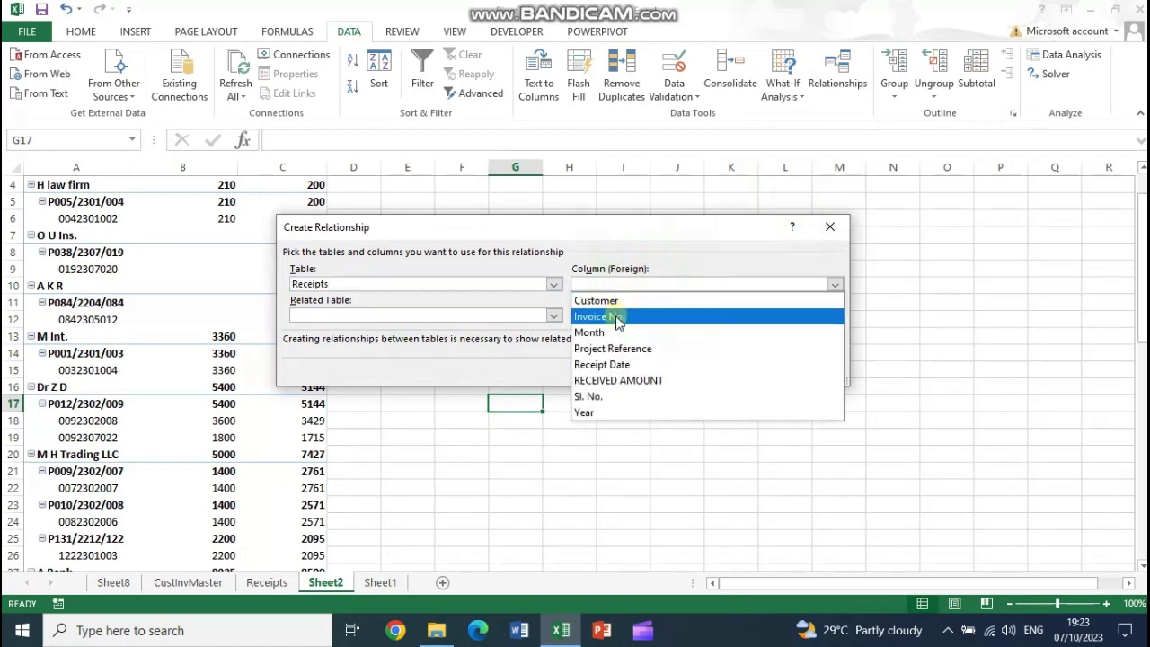
{"action": "left_click", "coordinate": [585, 318]}
{"action": "left_click", "coordinate": [443, 316]}
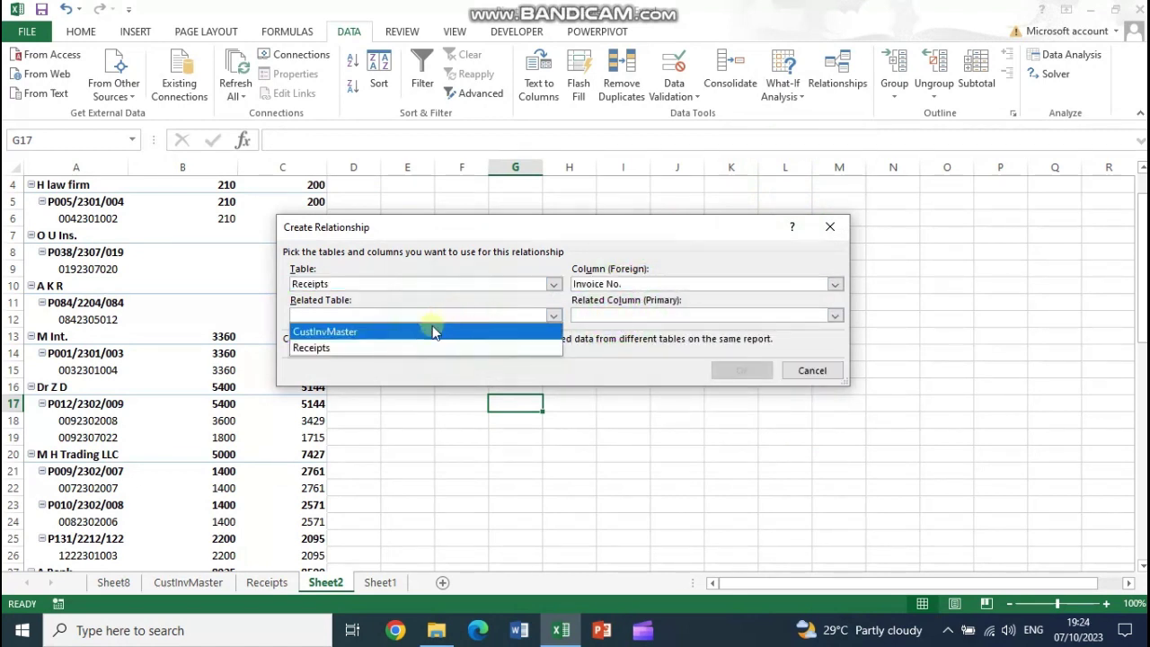
{"action": "left_click", "coordinate": [409, 347]}
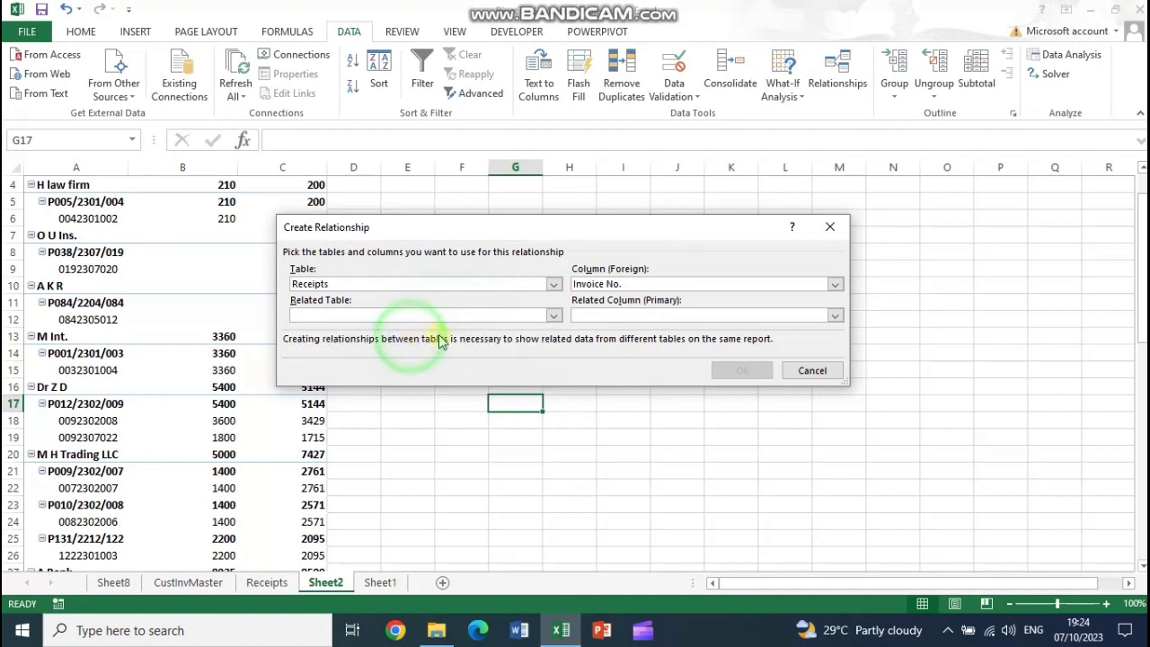
{"action": "left_click", "coordinate": [643, 315]}
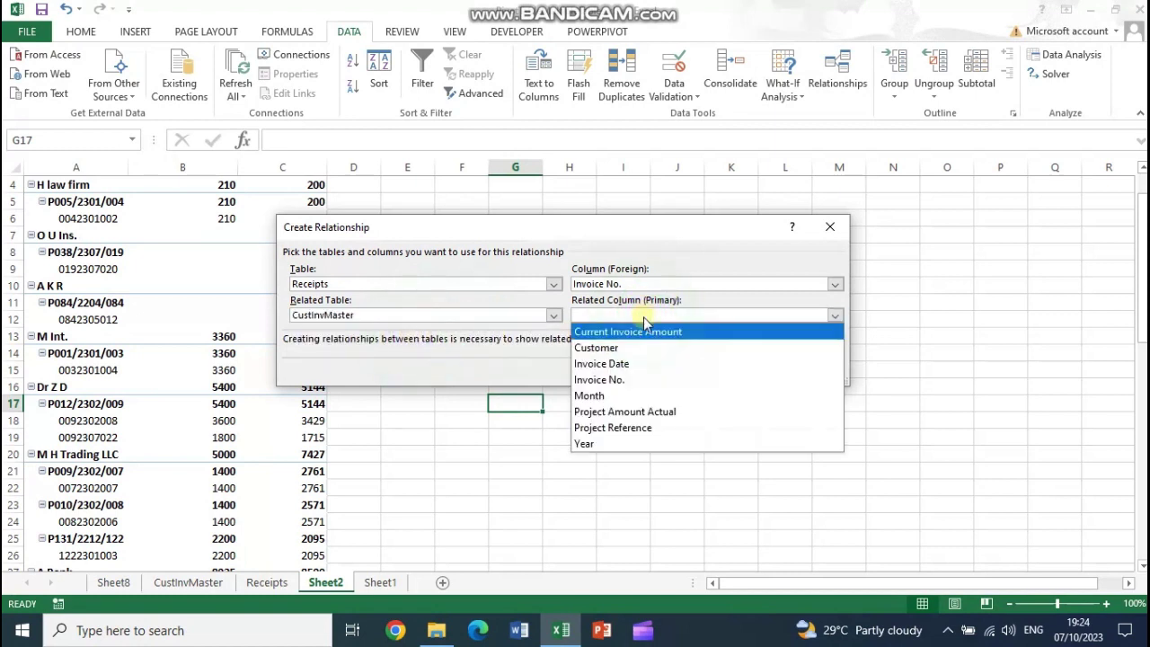
{"action": "left_click", "coordinate": [626, 385]}
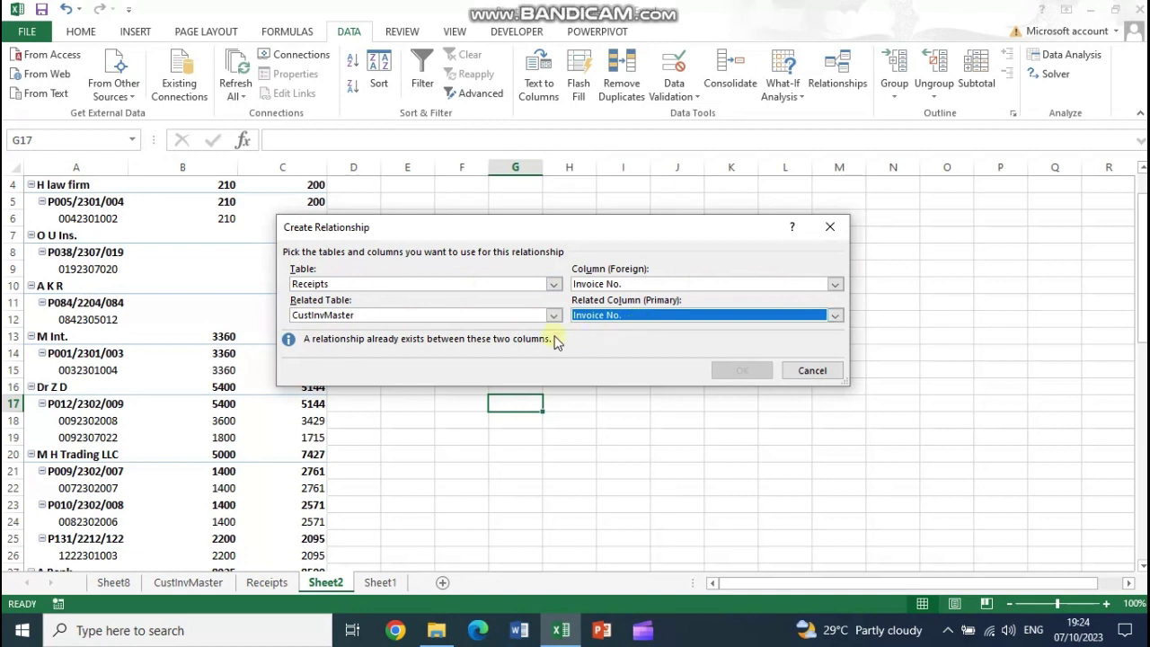
{"action": "left_click", "coordinate": [813, 370]}
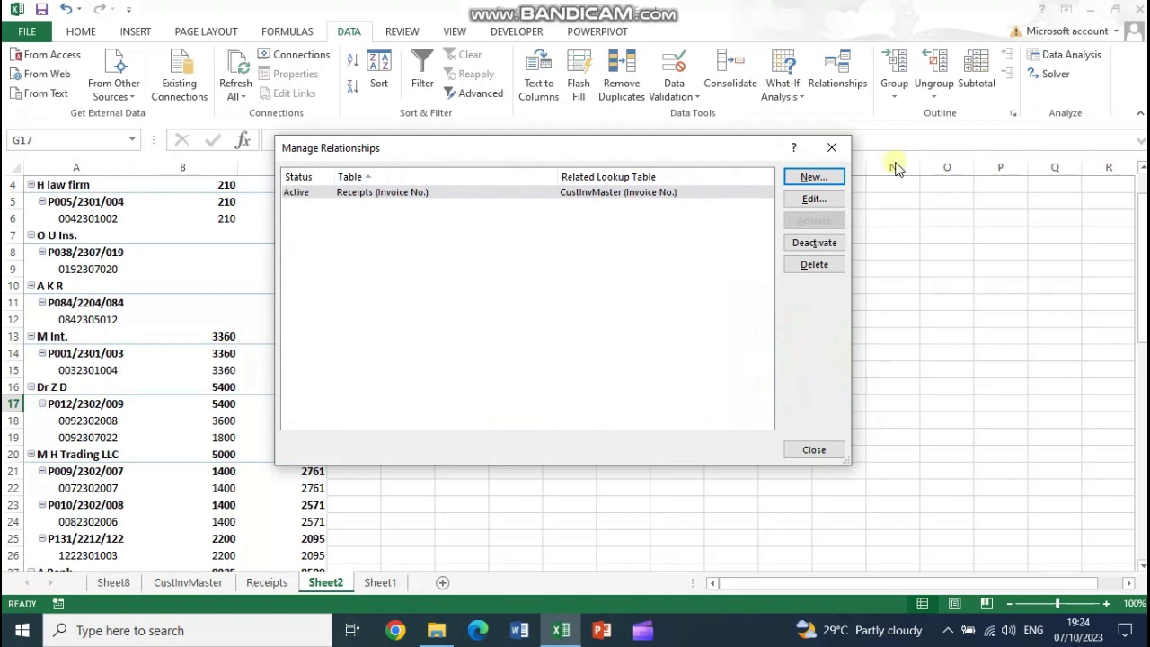
{"action": "left_click", "coordinate": [814, 451]}
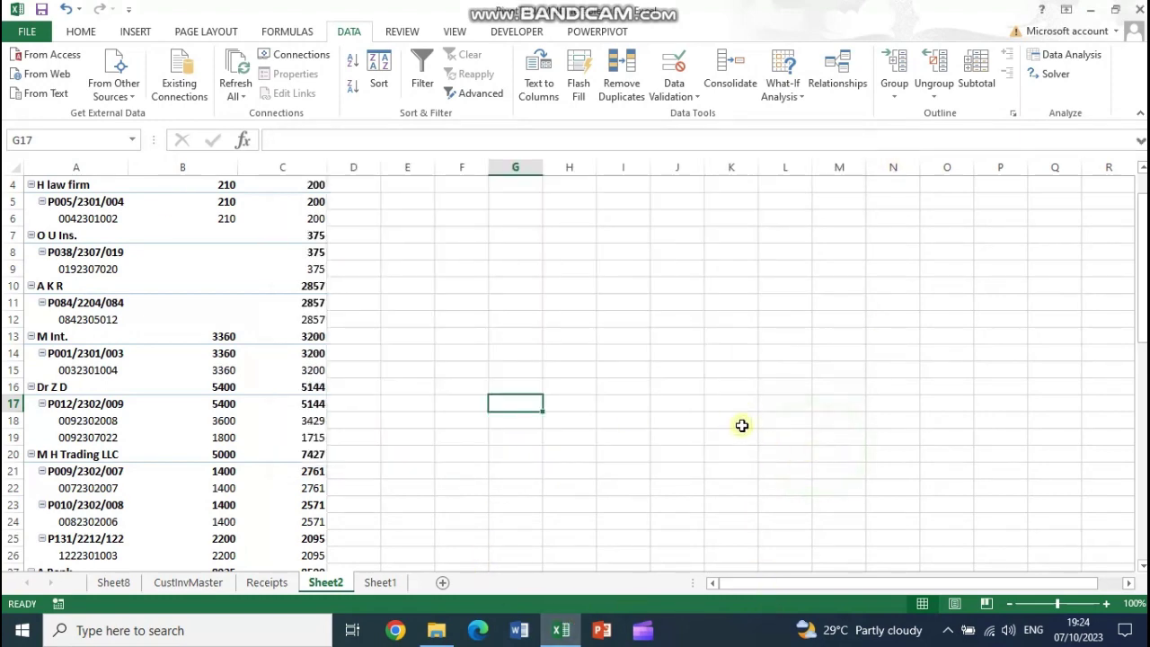
{"action": "scroll", "coordinate": [740, 426], "scroll_direction": "up", "scroll_amount": 1}
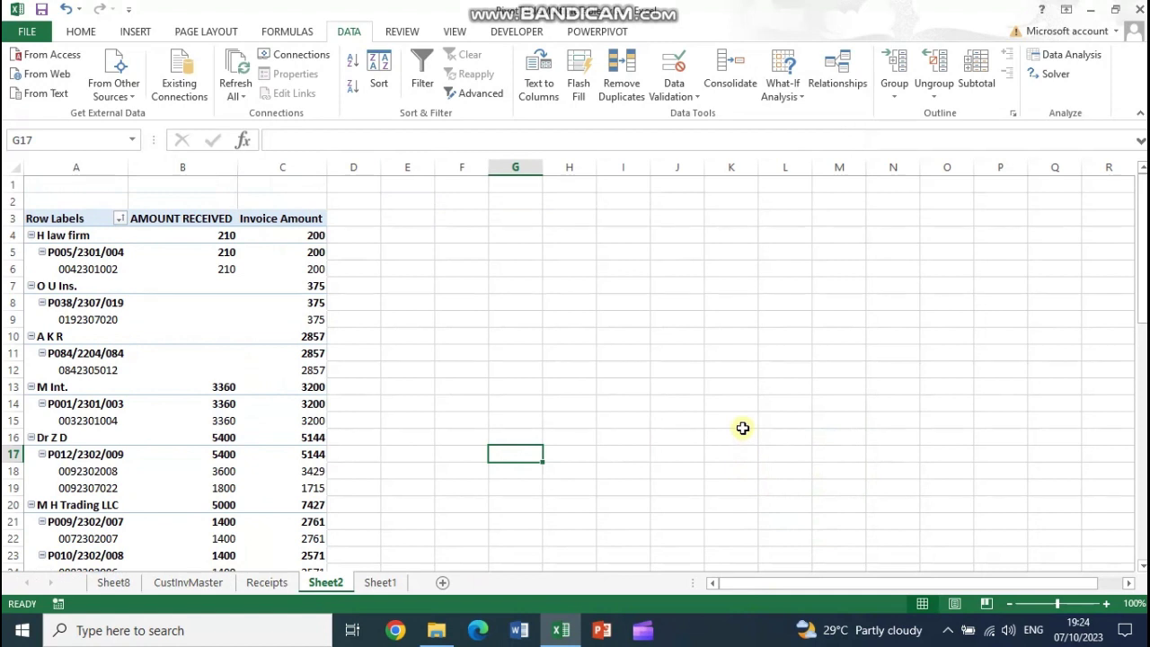